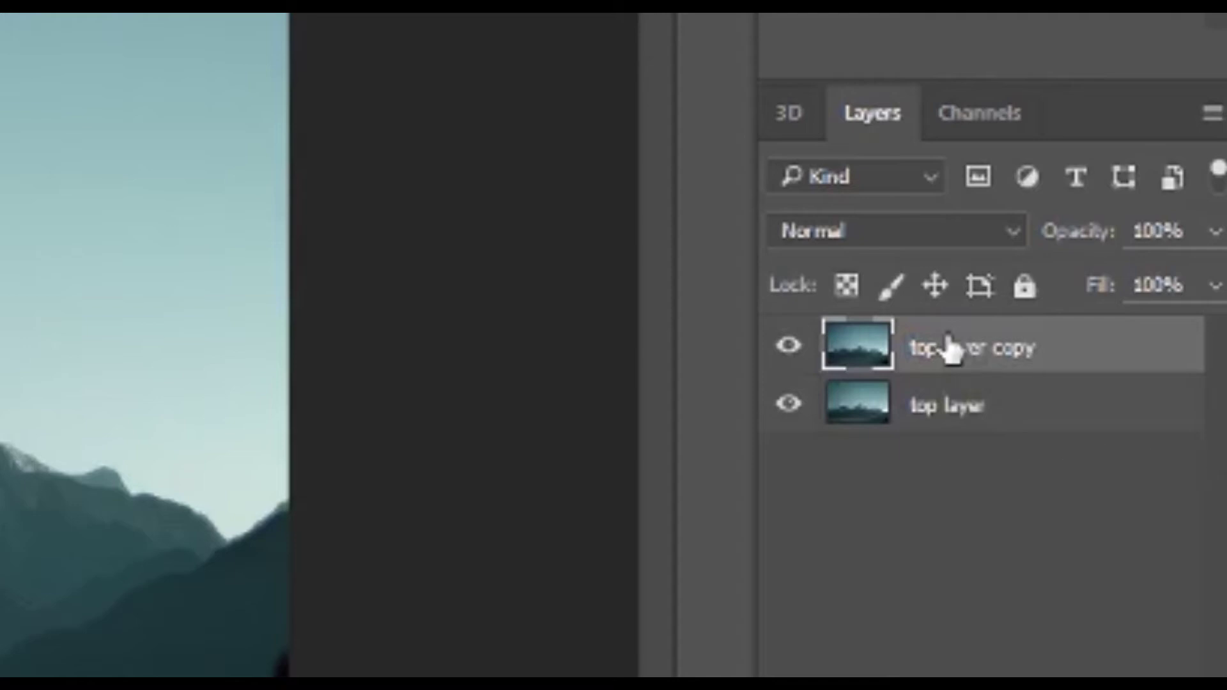
# - Rename the "top layer copy" layer as "reflected layer"
pyautogui.doubleClick(952, 350)
pyautogui.write('reflected ')
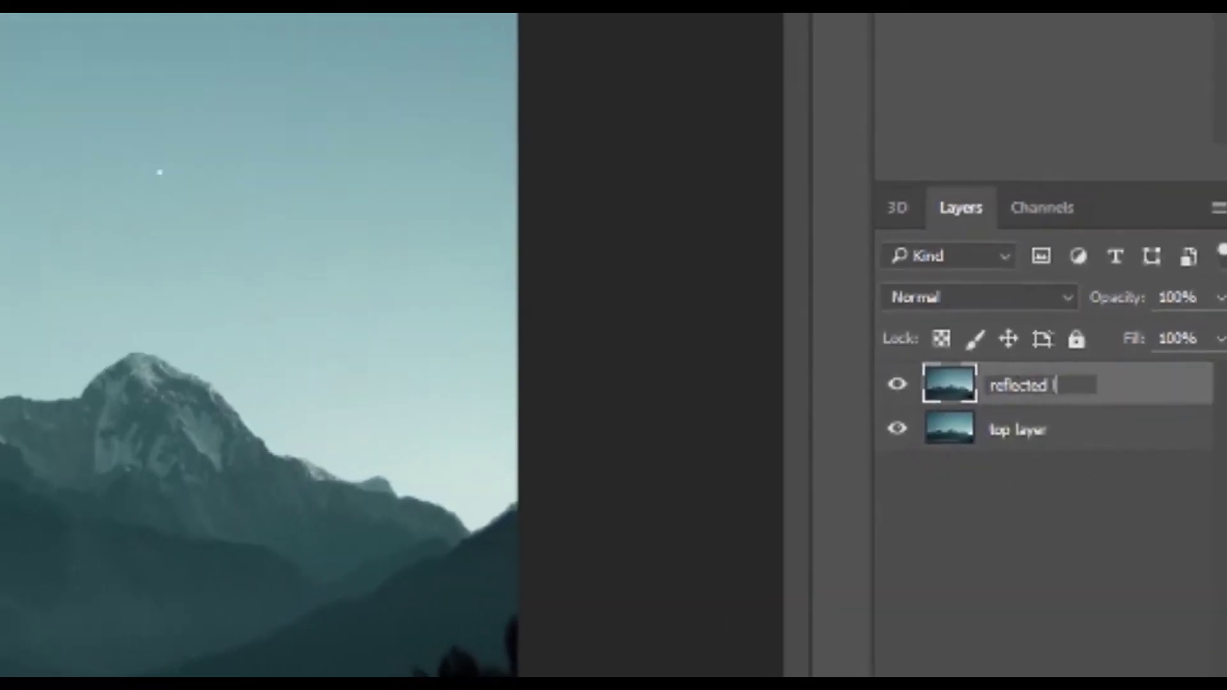
pyautogui.write('layer')
pyautogui.press('Return')
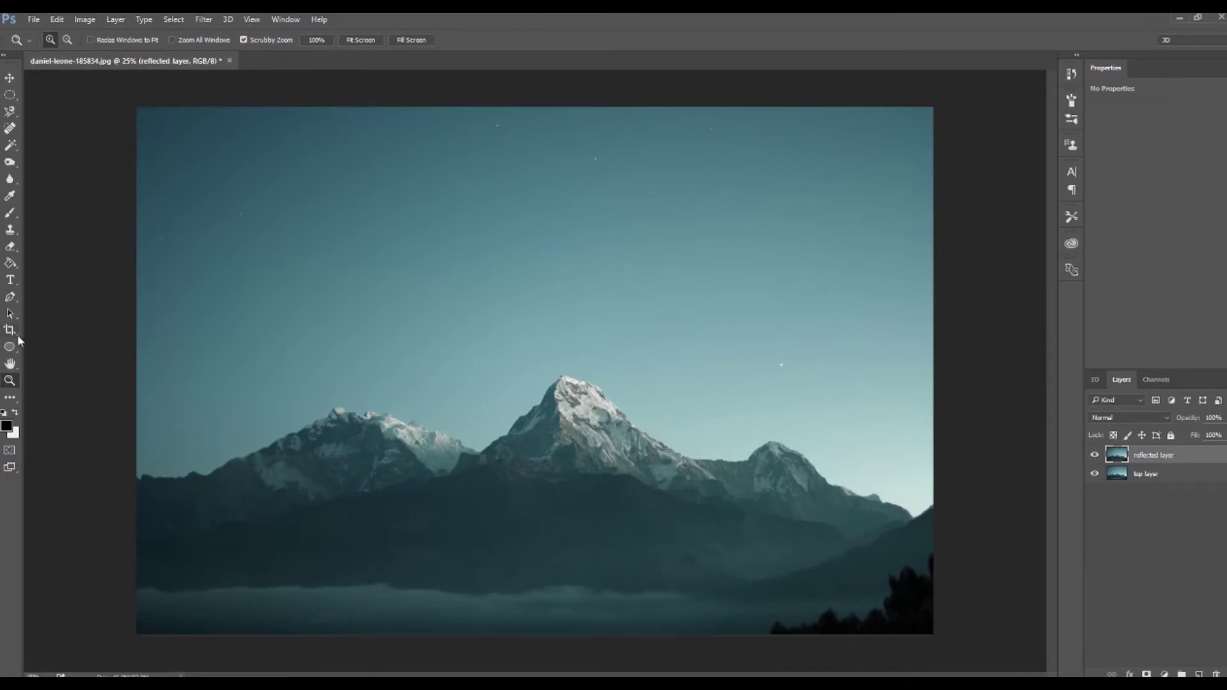
# - Extend the canvas downward with the Crop tool to about twice the photo's height, and fit the whole image in view
pyautogui.click(12, 332)
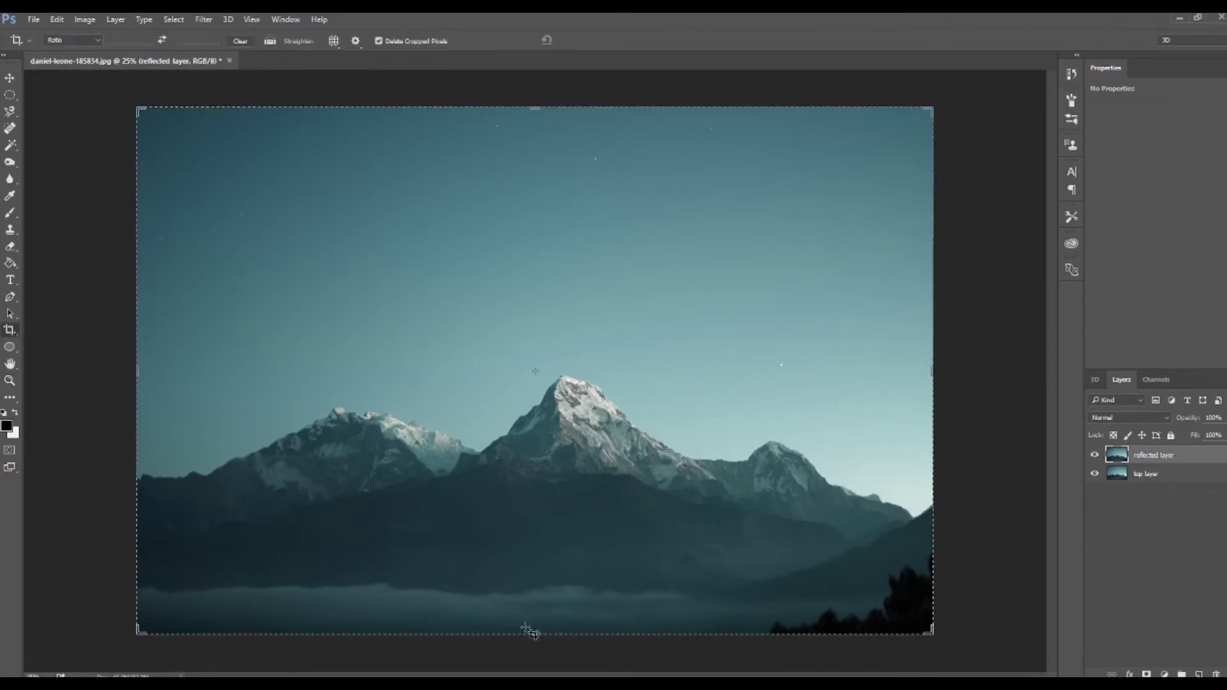
pyautogui.moveTo(532, 630); pyautogui.dragTo(532, 668)
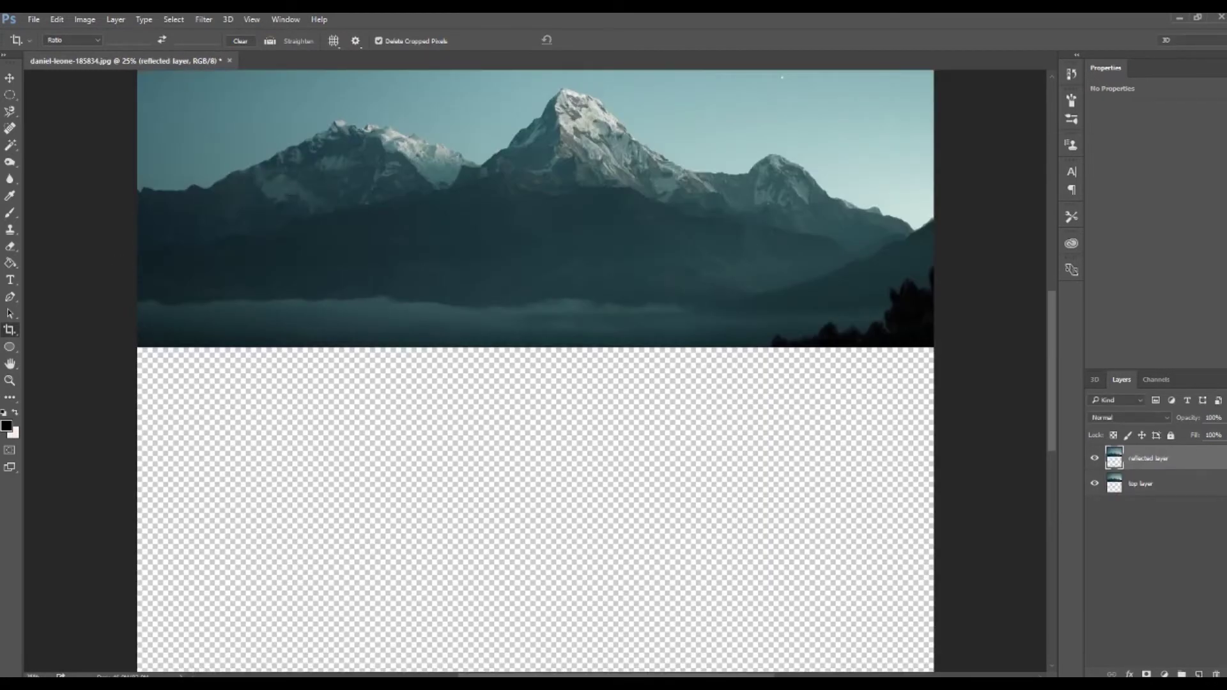
pyautogui.click(15, 381)
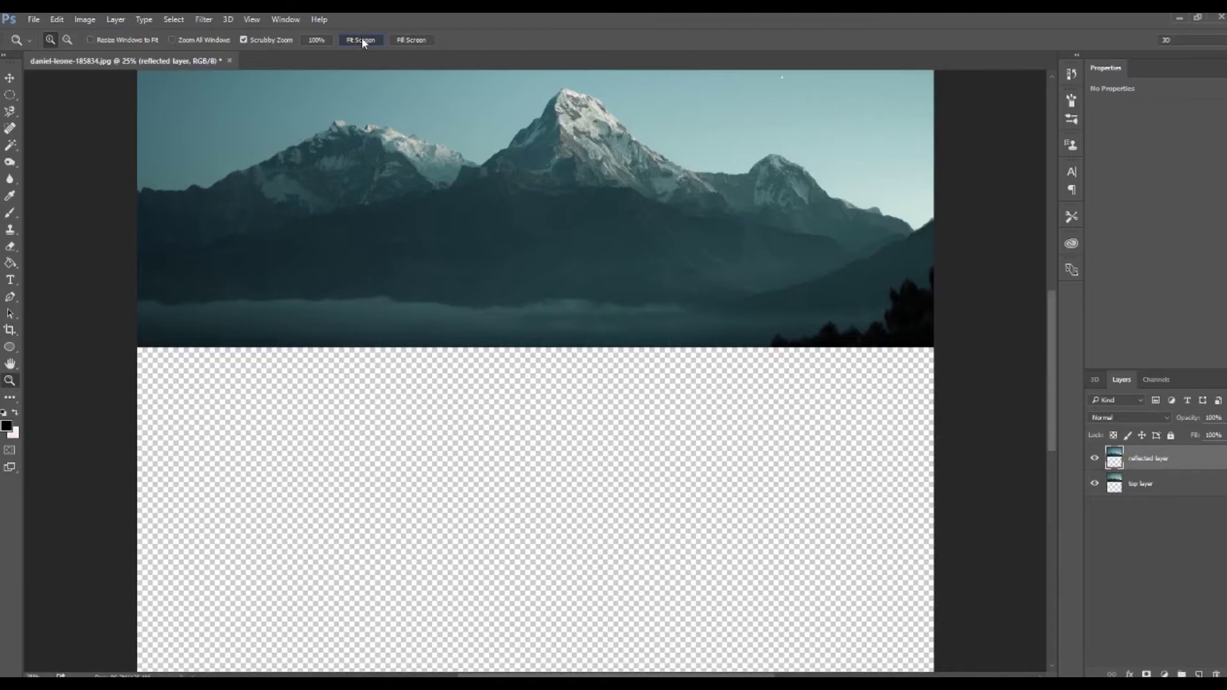
pyautogui.click(362, 40)
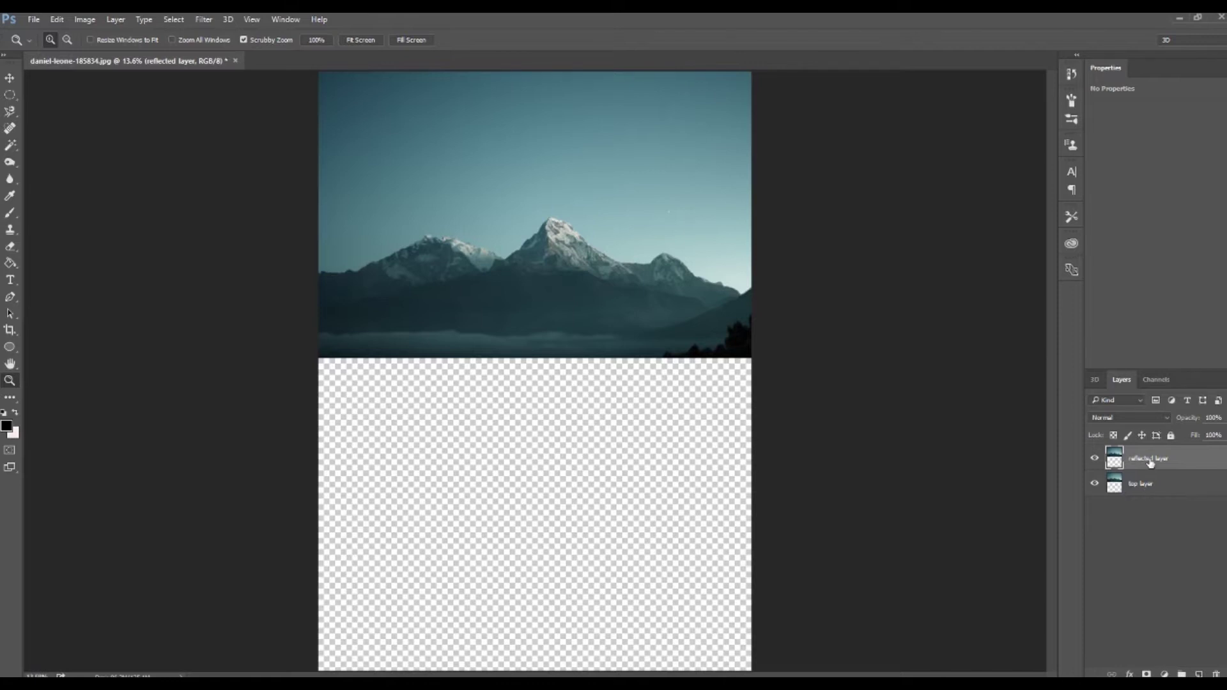
# - Flip the reflected layer vertically with Free Transform and move it directly beneath the original mountain photo
pyautogui.hotkey('ctrl', 't')
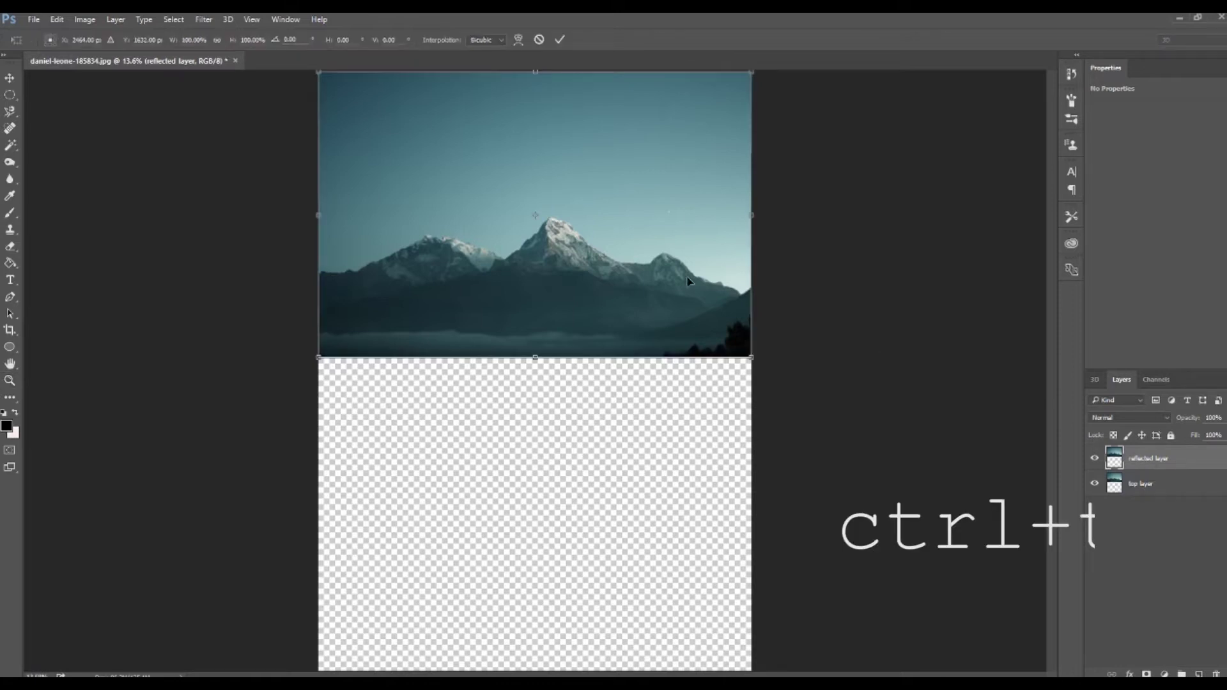
pyautogui.rightClick(689, 282)
pyautogui.click(734, 489)
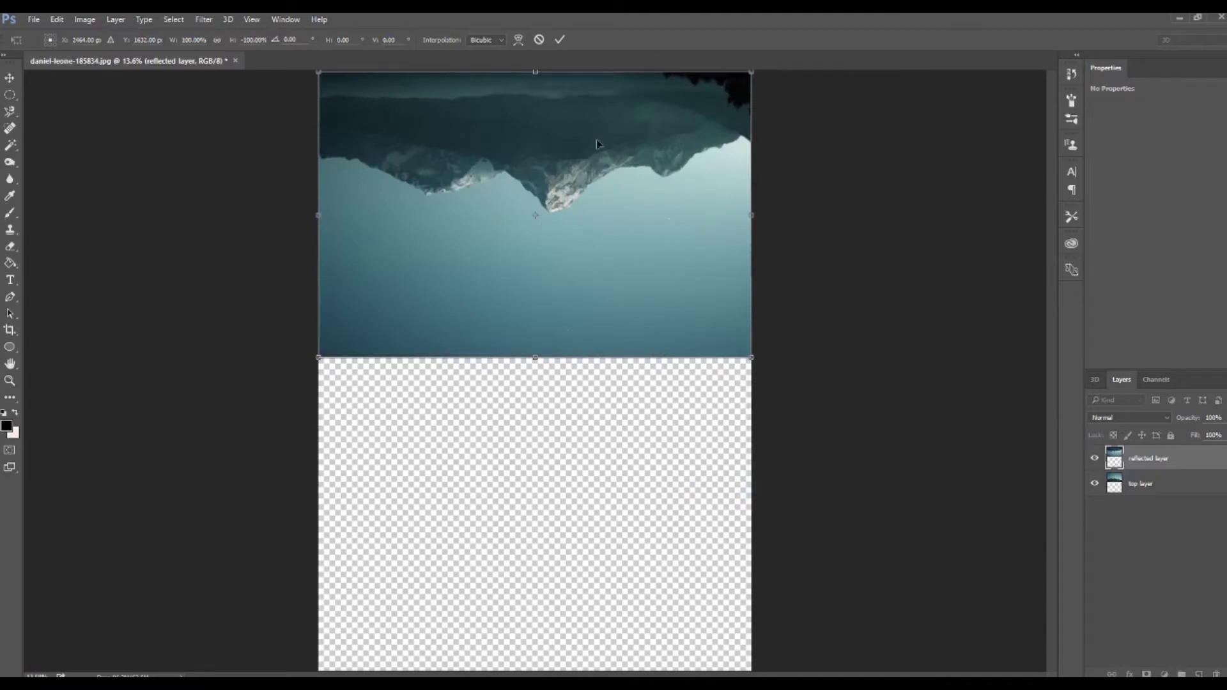
pyautogui.moveTo(596, 144); pyautogui.dragTo(600, 436)
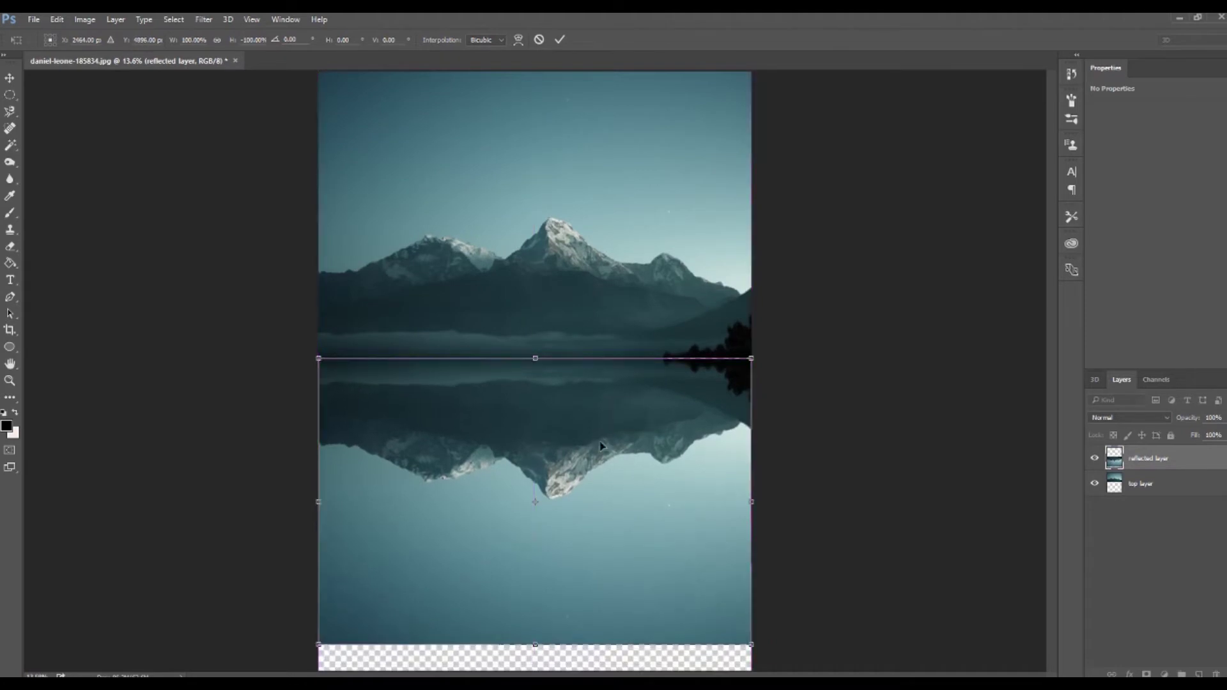
# - Nudge the reflected layer slightly upward so it overlaps the original photo's lower edge, and commit the transform
pyautogui.hotkey('shift', 'Up')
pyautogui.hotkey('shift', 'Up')
pyautogui.hotkey('shift', 'Up')
pyautogui.hotkey('shift', 'Up')
pyautogui.hotkey('shift', 'Up')
pyautogui.hotkey('shift', 'Up')
pyautogui.hotkey('shift', 'Up')
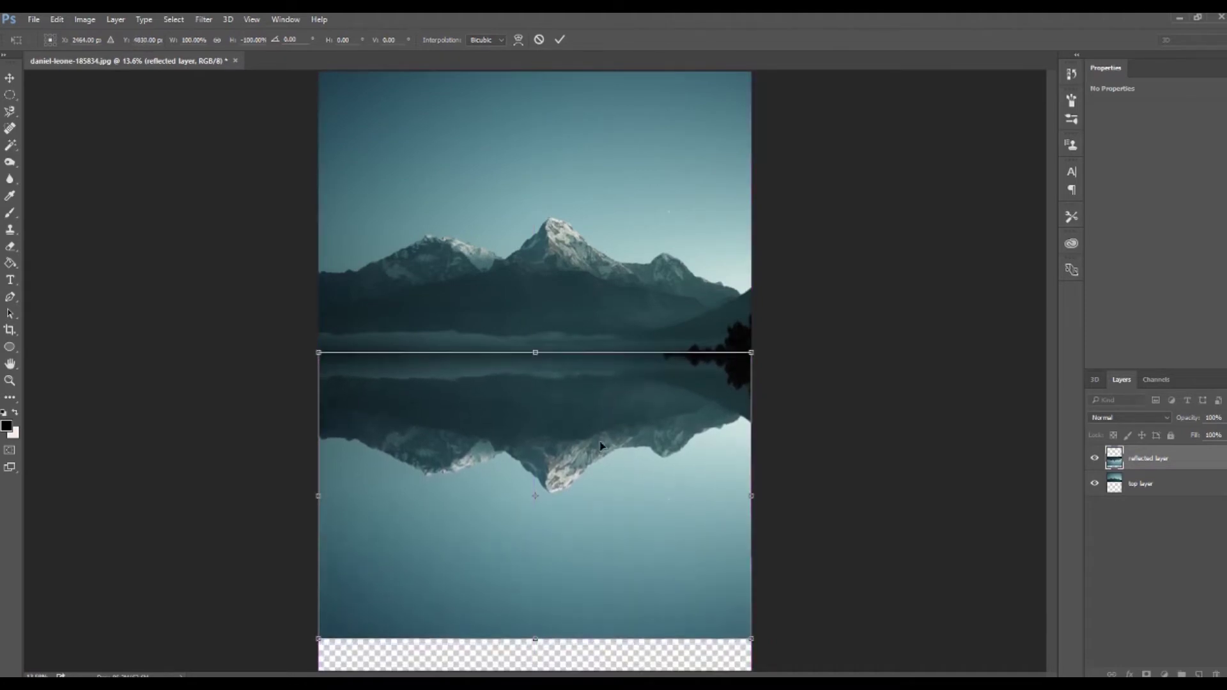
pyautogui.press('z')
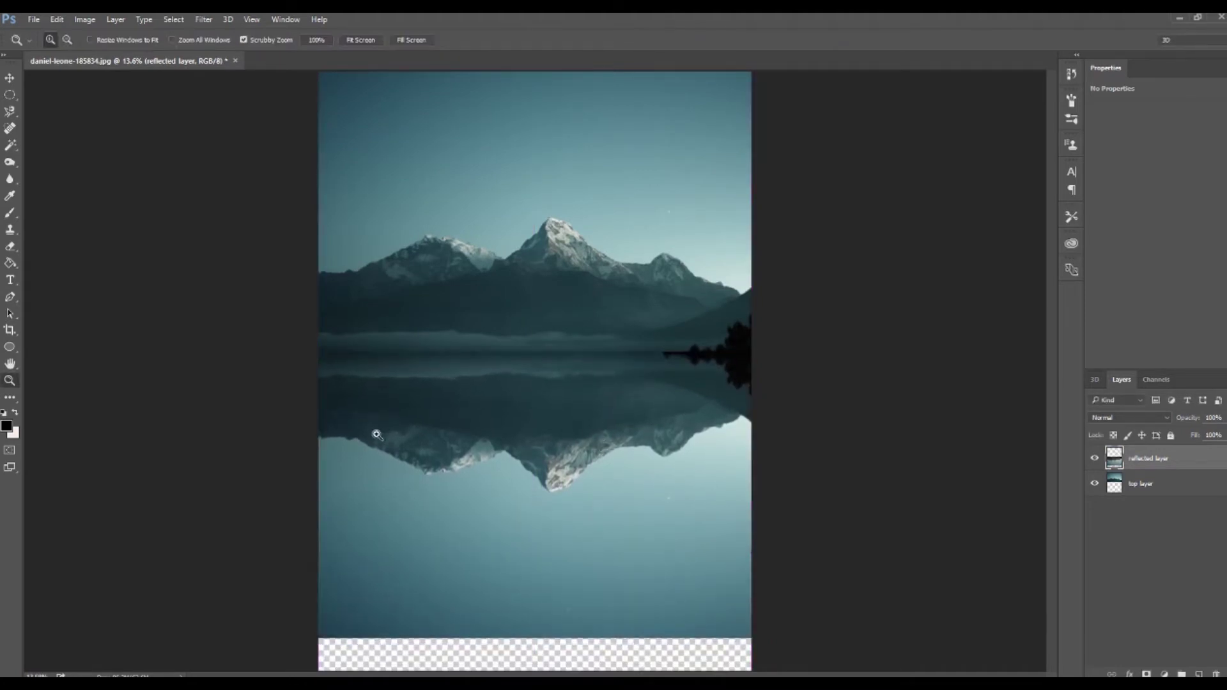
# - Crop away the transparent strip below the reflection
pyautogui.click(10, 330)
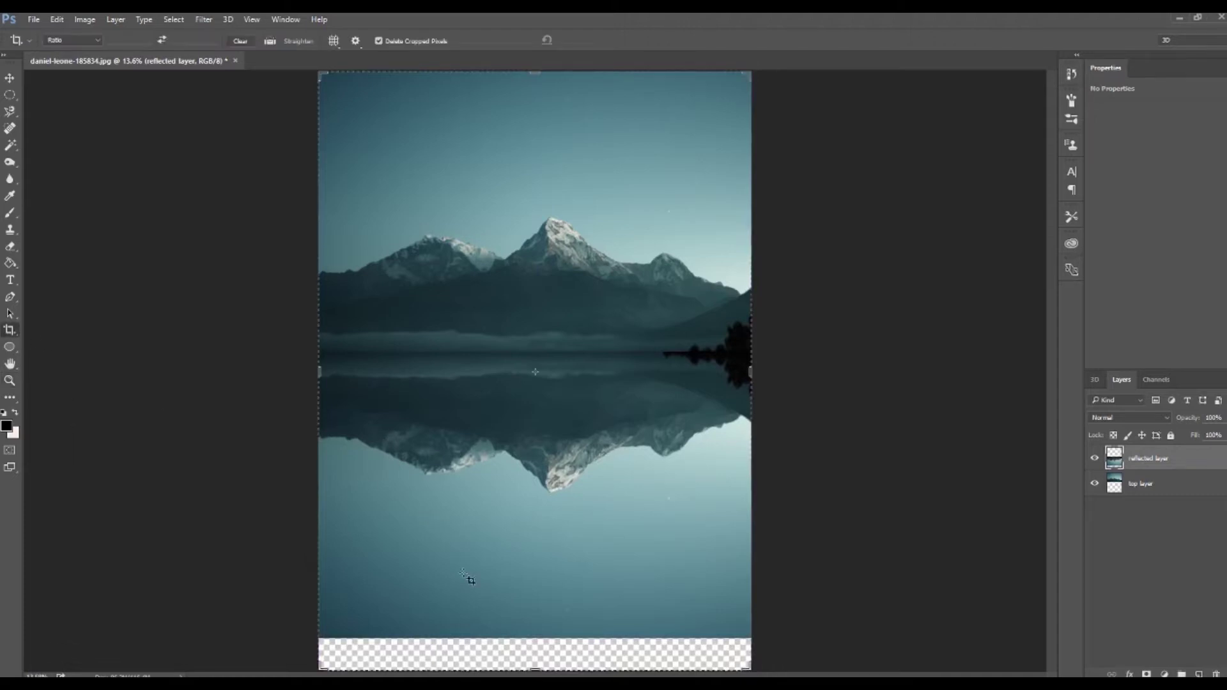
pyautogui.moveTo(529, 666)
pyautogui.mouseDown()
pyautogui.moveTo(533, 640)
pyautogui.moveTo(533, 651)
pyautogui.mouseUp()
pyautogui.press('Return')
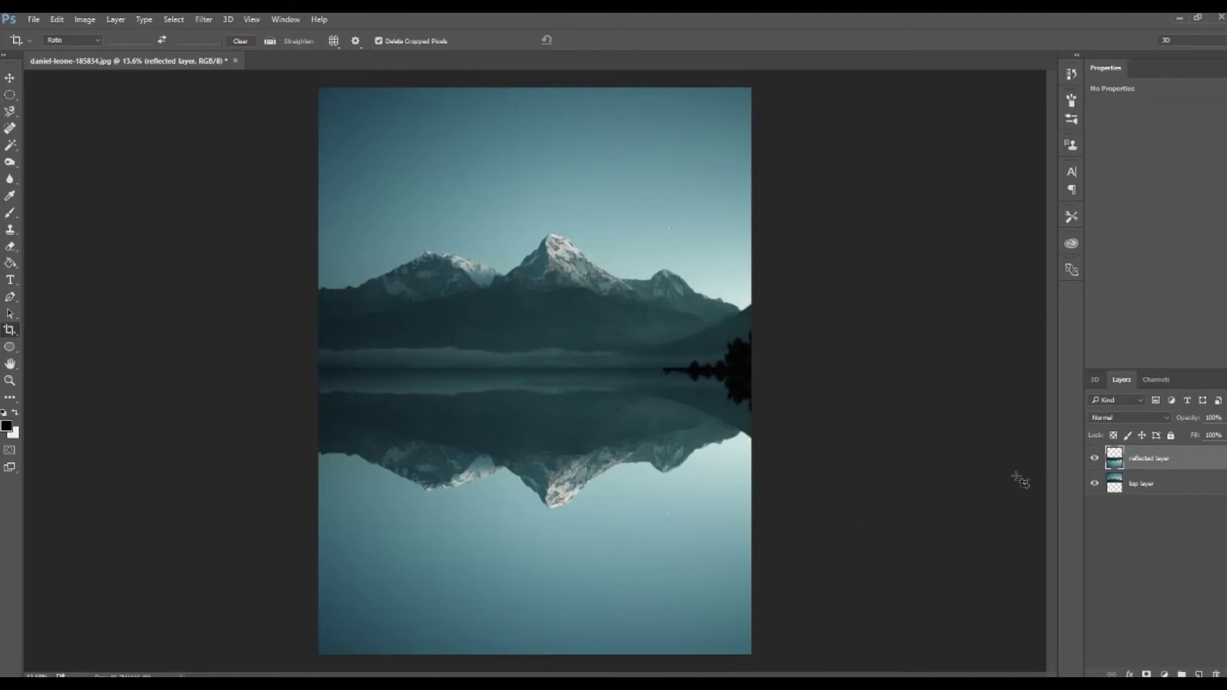
# - Convert the reflected layer to a Smart Object and apply a Motion Blur with angle -90° and distance 78 pixels
pyautogui.rightClick(1159, 456)
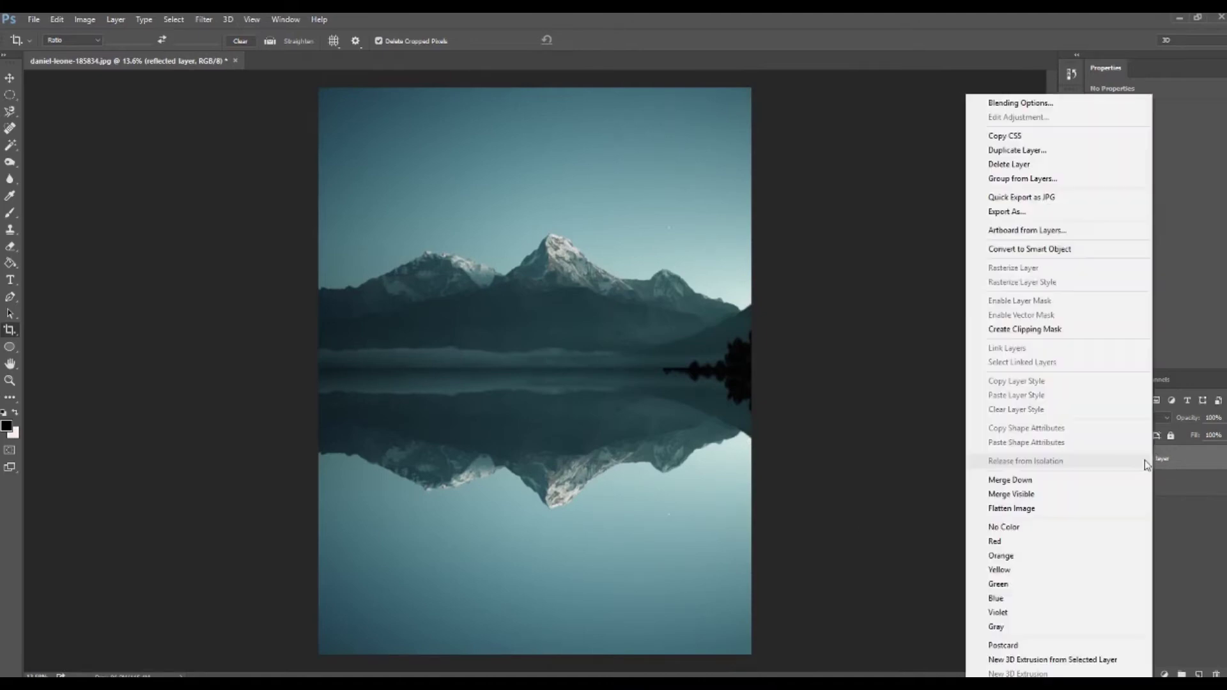
pyautogui.click(1049, 250)
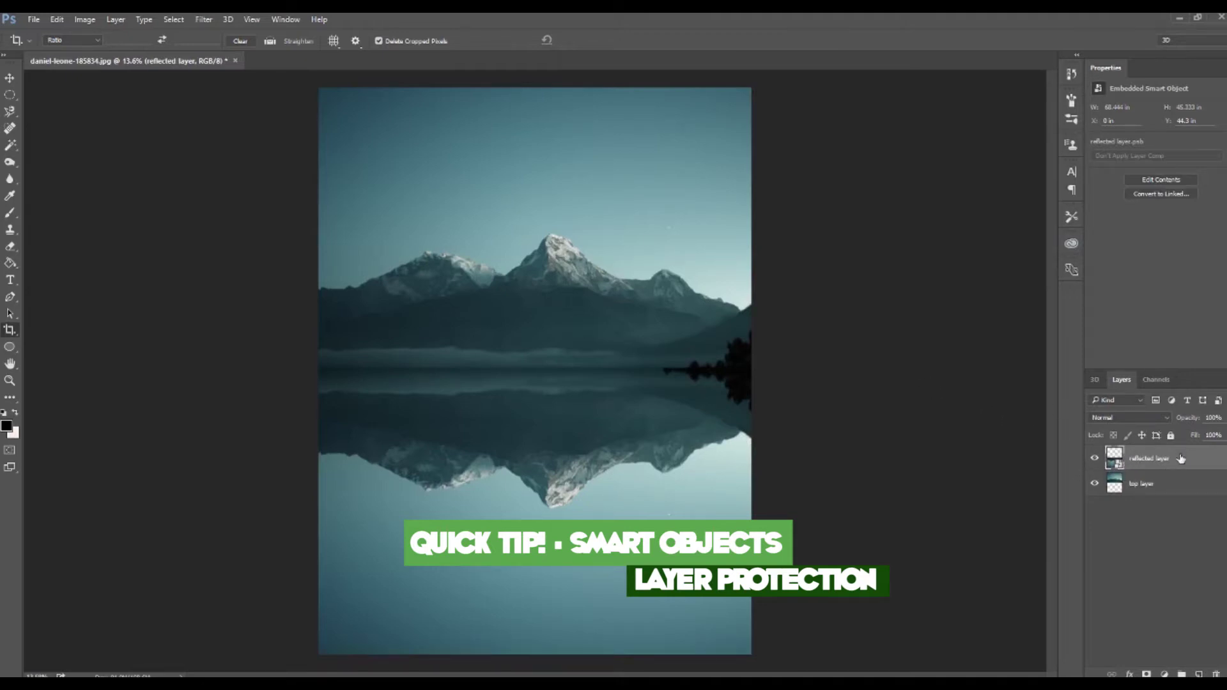
pyautogui.click(204, 20)
pyautogui.moveTo(274, 167)
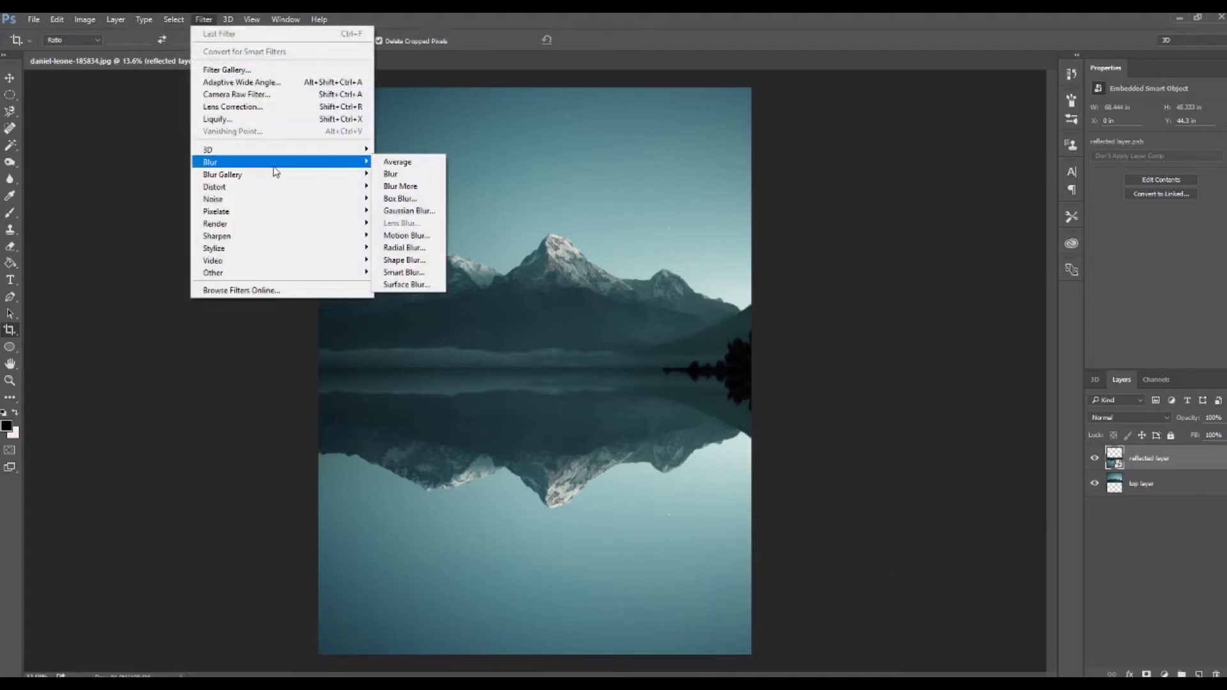
pyautogui.click(407, 235)
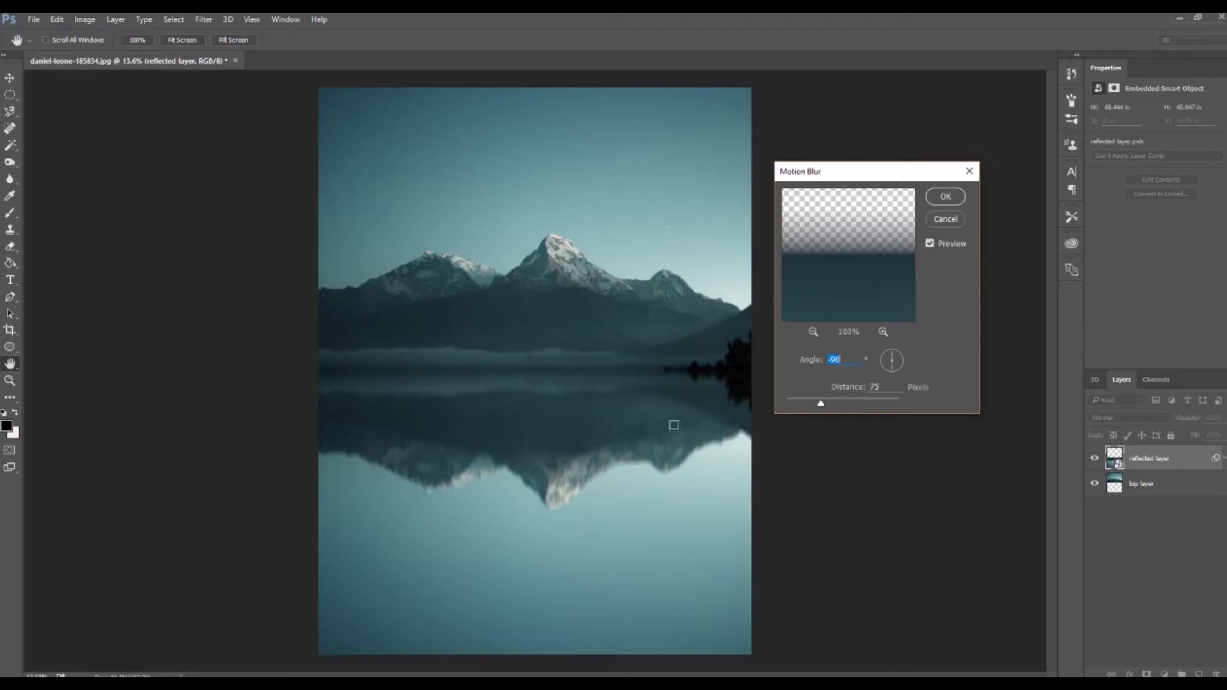
pyautogui.moveTo(820, 404); pyautogui.dragTo(887, 408)
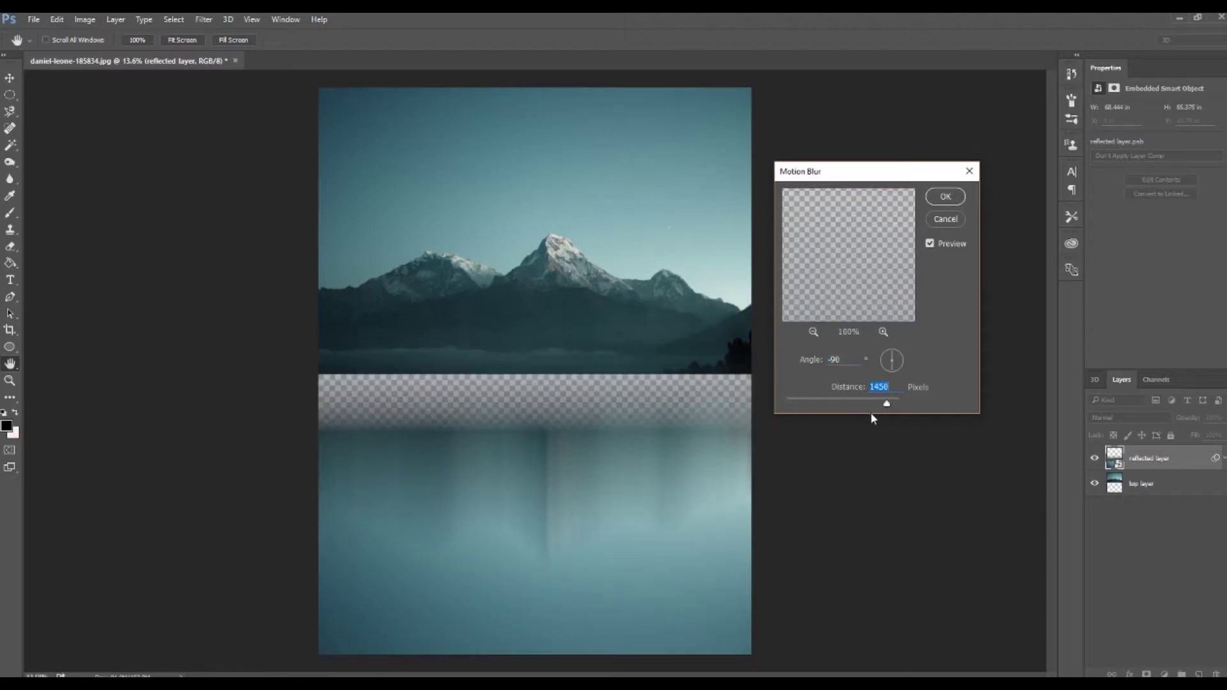
pyautogui.moveTo(859, 404); pyautogui.dragTo(823, 404)
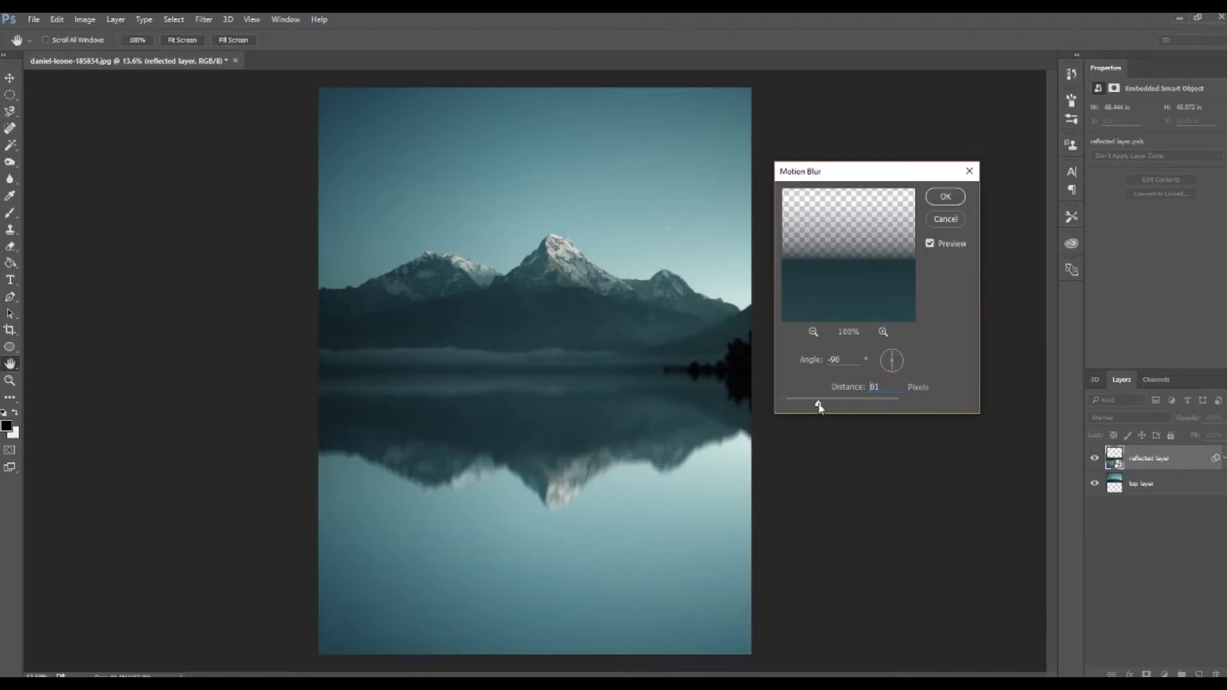
pyautogui.moveTo(818, 406); pyautogui.dragTo(824, 409)
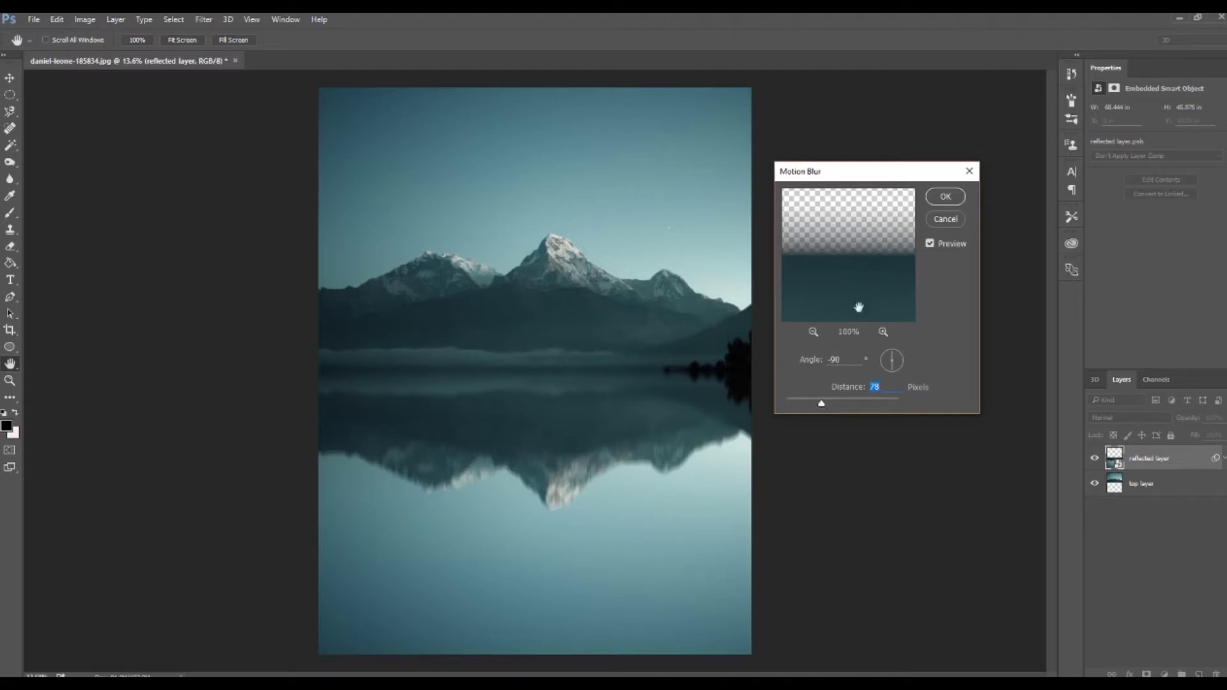
pyautogui.click(945, 197)
pyautogui.press('c')
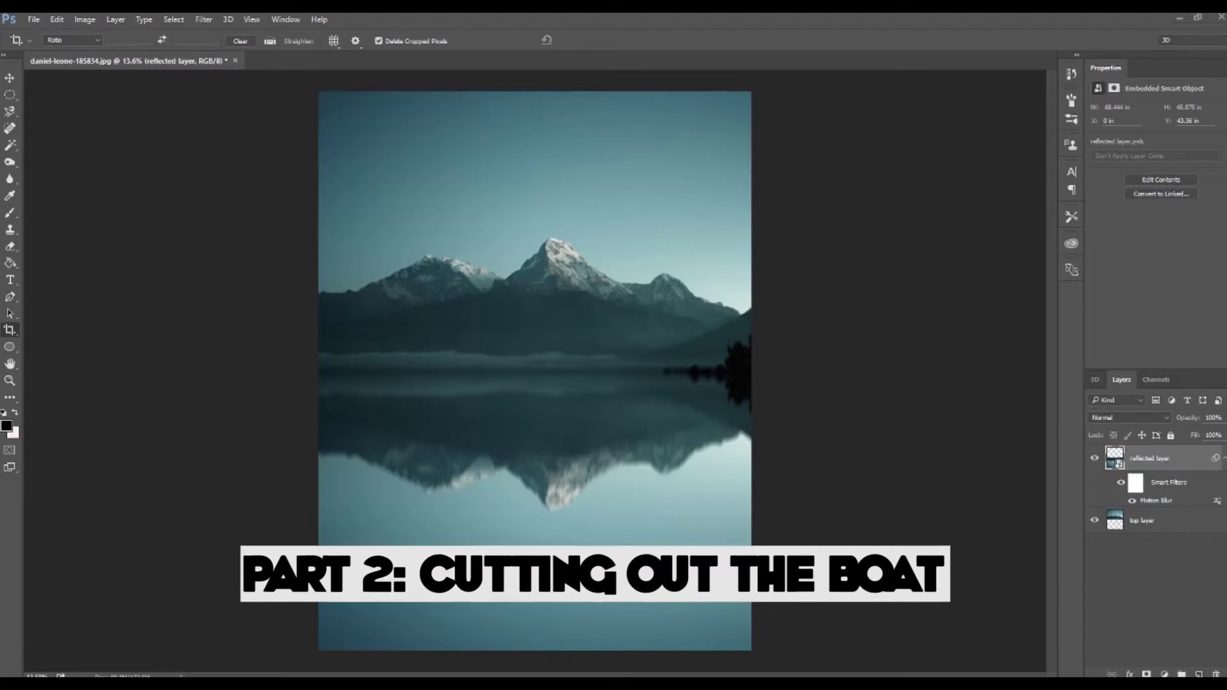
# - Place the boat photo jay-basha-474294 over the middle of the composition and rasterize its layer
pyautogui.moveTo(1, 519); pyautogui.dragTo(204, 514)
pyautogui.moveTo(294, 484); pyautogui.dragTo(452, 434)
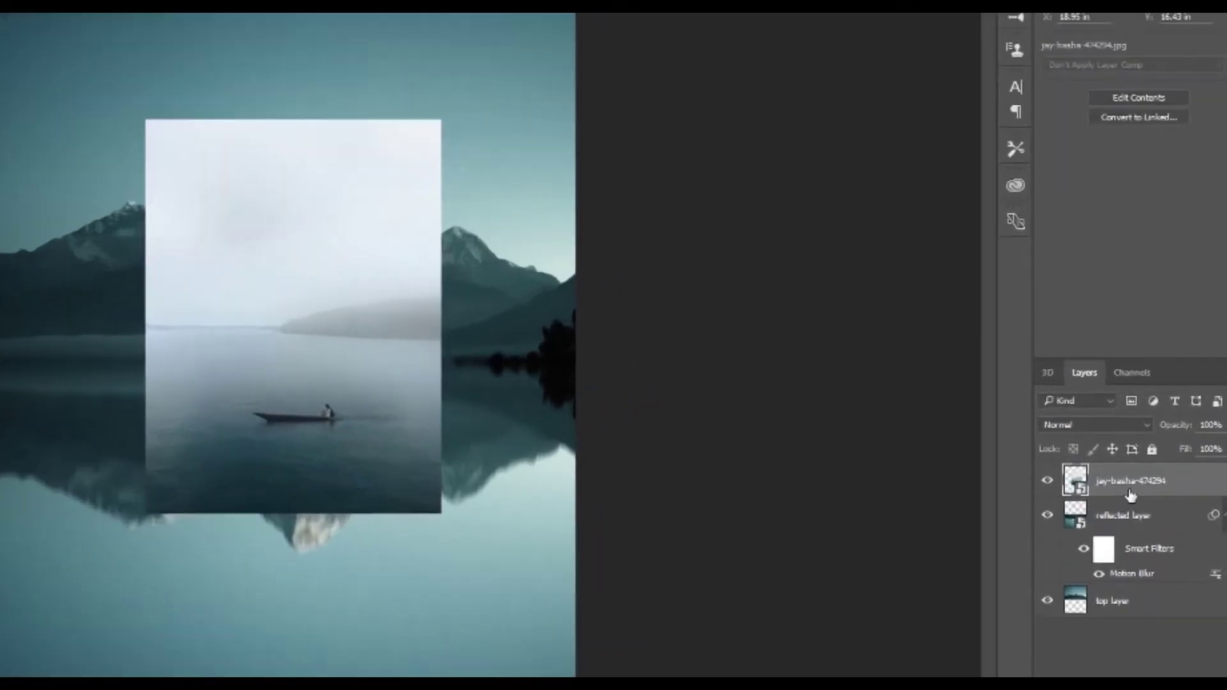
pyautogui.rightClick(1159, 455)
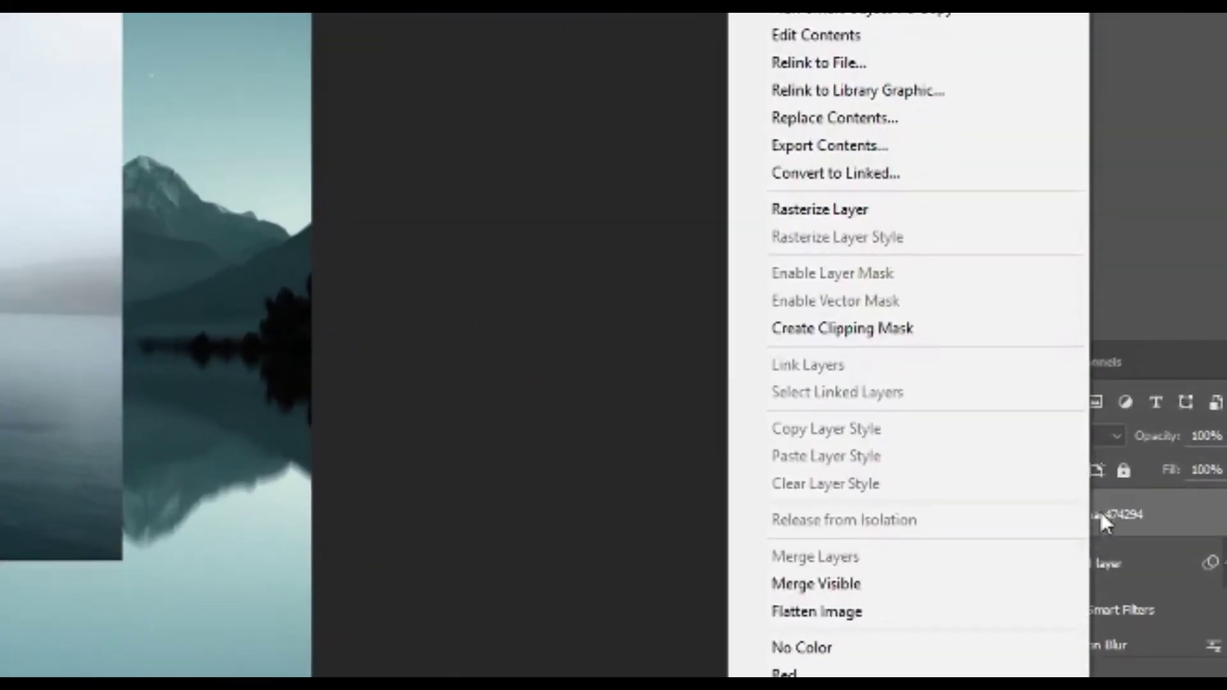
pyautogui.click(902, 210)
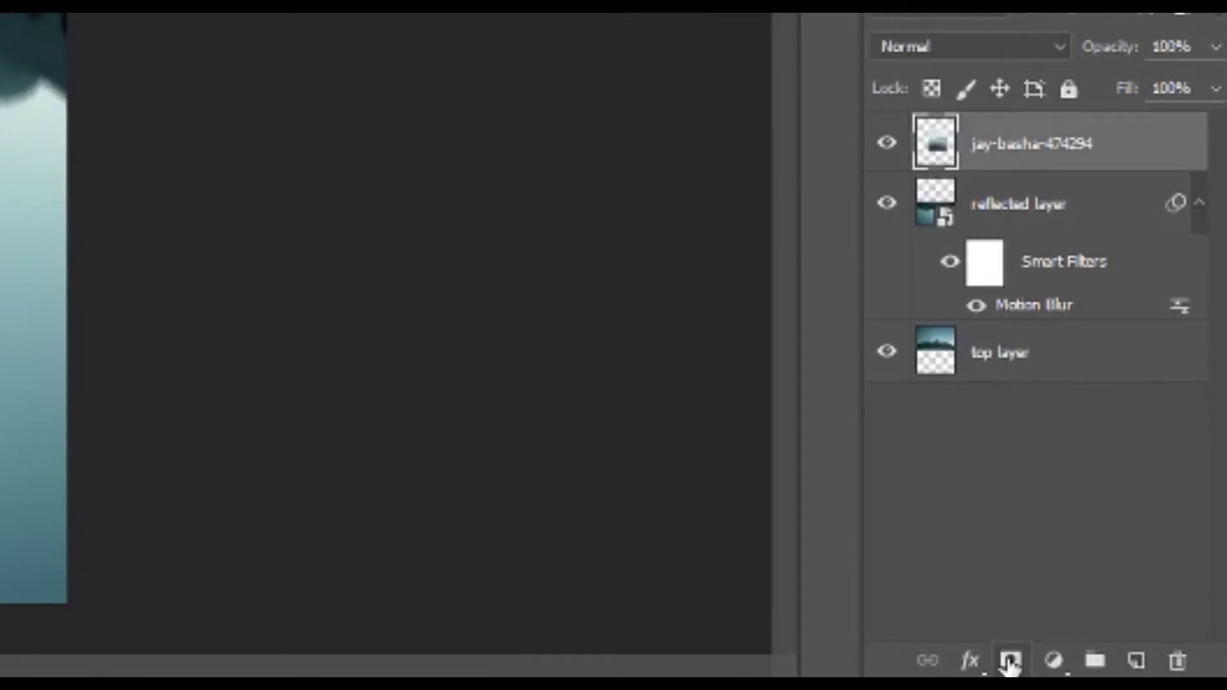
# - Add a layer mask to the boat photo and paint out its outer areas, keeping only the boat and nearby water
pyautogui.click(1009, 662)
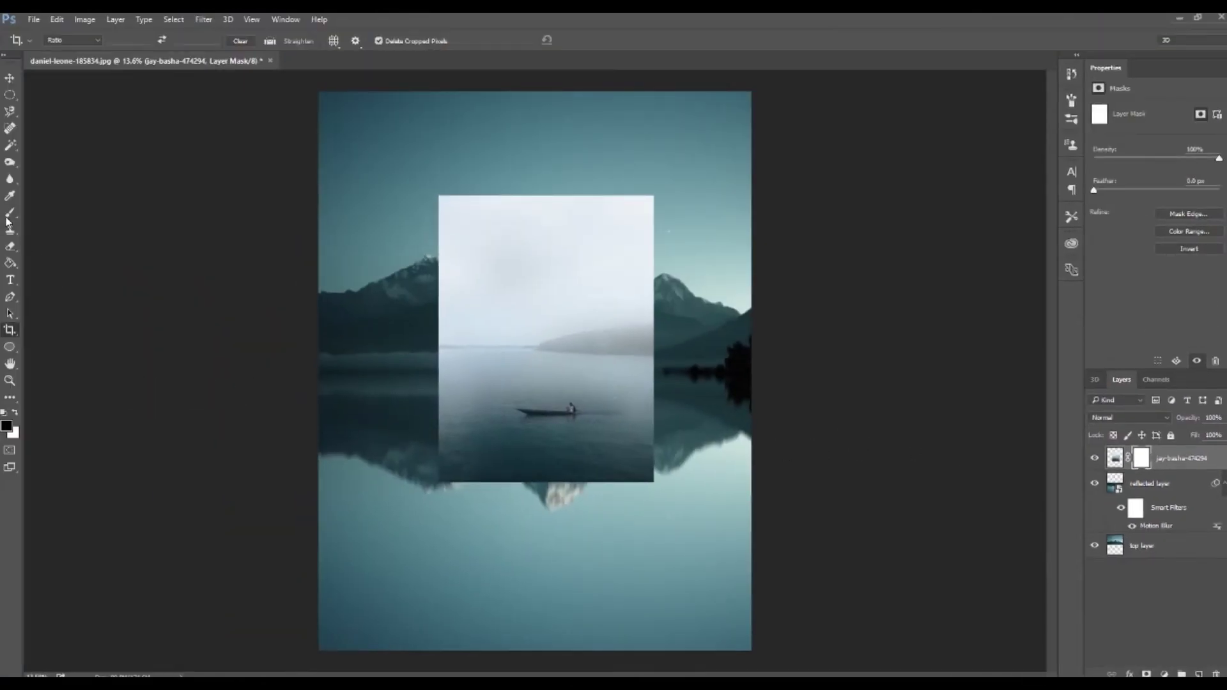
pyautogui.press('z')
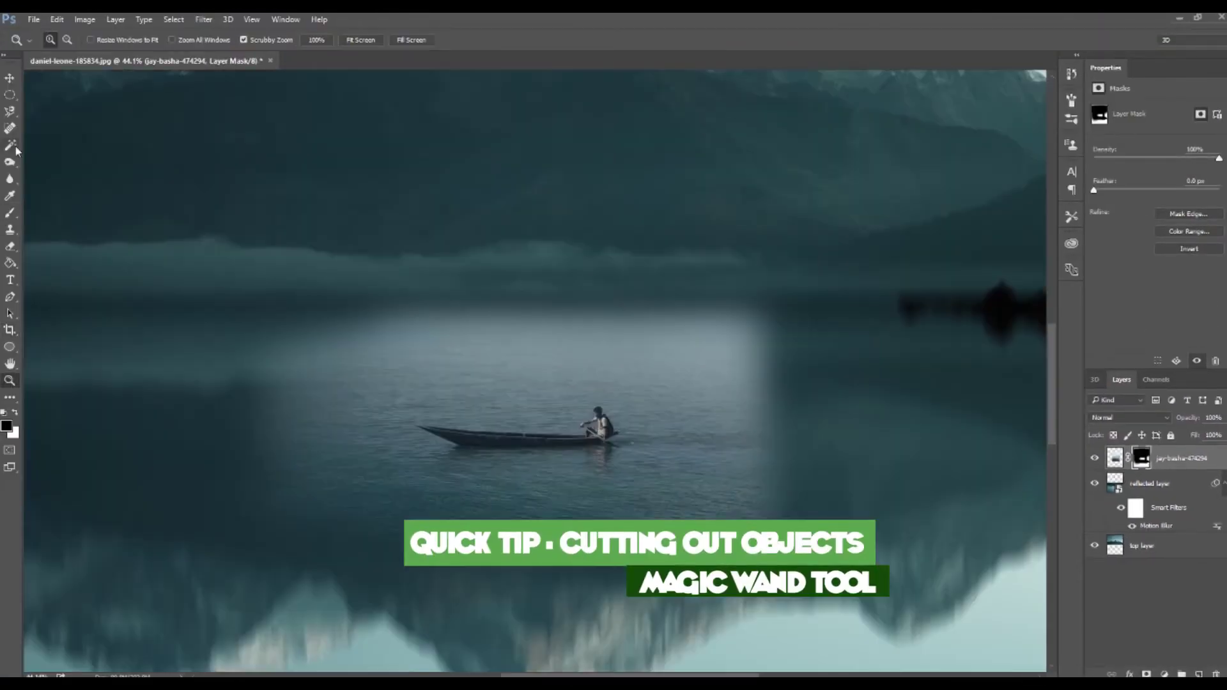
# - Select the boat and rower with the Quick Selection tool and invert the selection
pyautogui.click(14, 149)
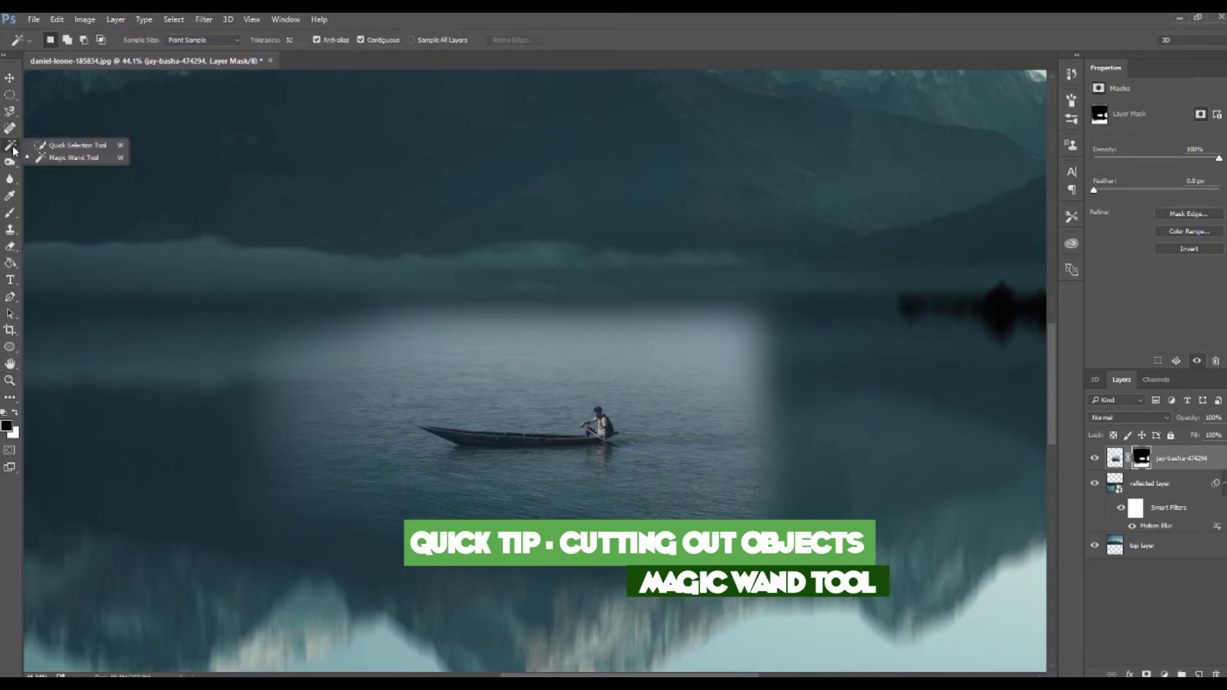
pyautogui.click(54, 146)
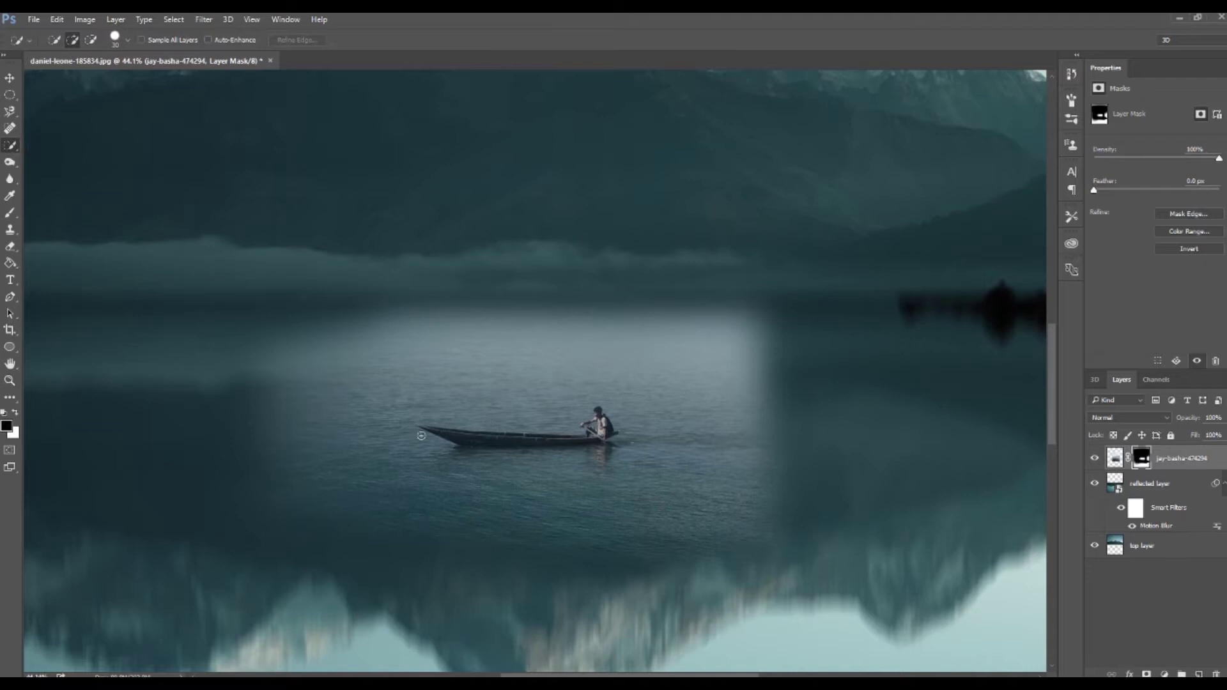
pyautogui.moveTo(421, 428)
pyautogui.mouseDown()
pyautogui.moveTo(613, 443)
pyautogui.moveTo(604, 431)
pyautogui.moveTo(607, 445)
pyautogui.moveTo(580, 428)
pyautogui.mouseUp()
pyautogui.click(173, 20)
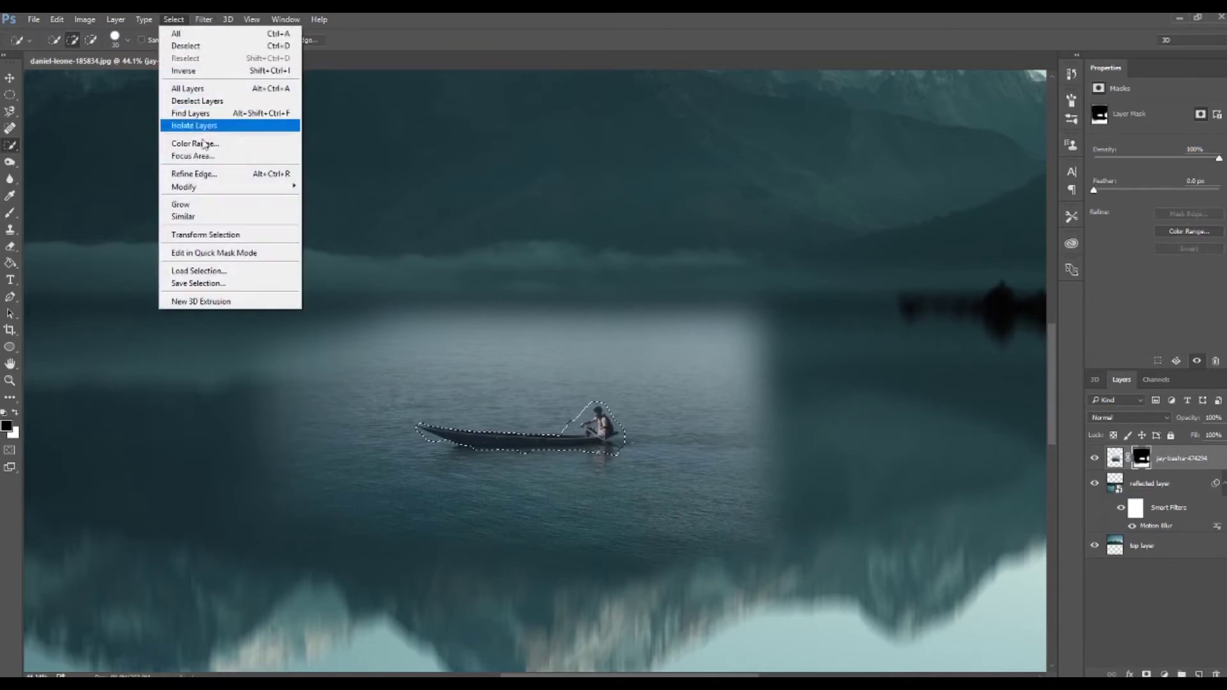
pyautogui.click(192, 71)
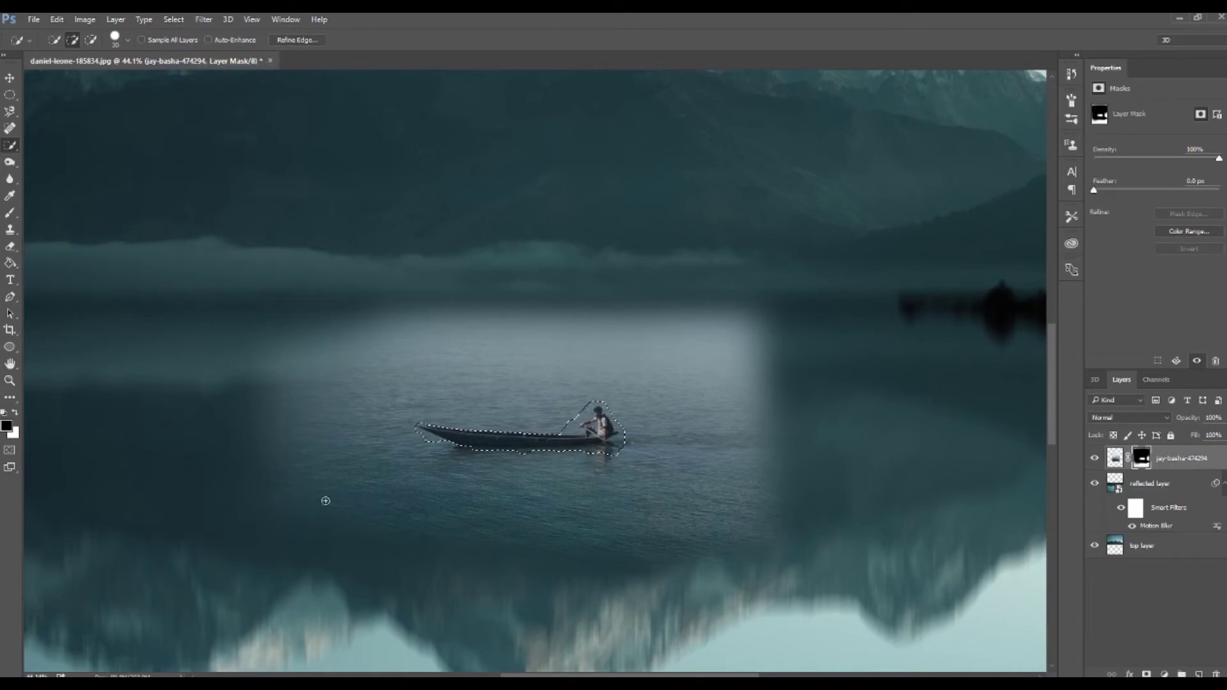
# - Brush black on the boat photo's mask to hide the water outside the boat outline, and deselect
pyautogui.click(11, 215)
pyautogui.moveTo(411, 447)
pyautogui.mouseDown()
pyautogui.moveTo(501, 573)
pyautogui.moveTo(765, 452)
pyautogui.moveTo(434, 490)
pyautogui.moveTo(324, 375)
pyautogui.moveTo(660, 301)
pyautogui.mouseUp()
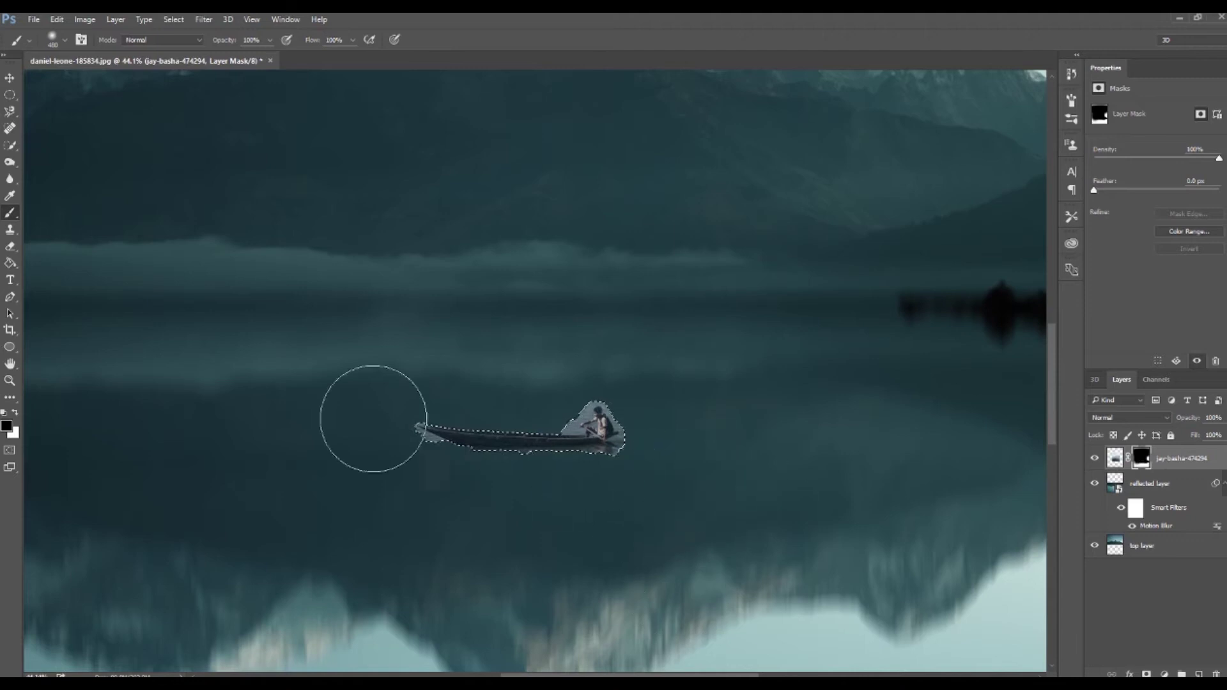
pyautogui.click(175, 19)
pyautogui.click(185, 45)
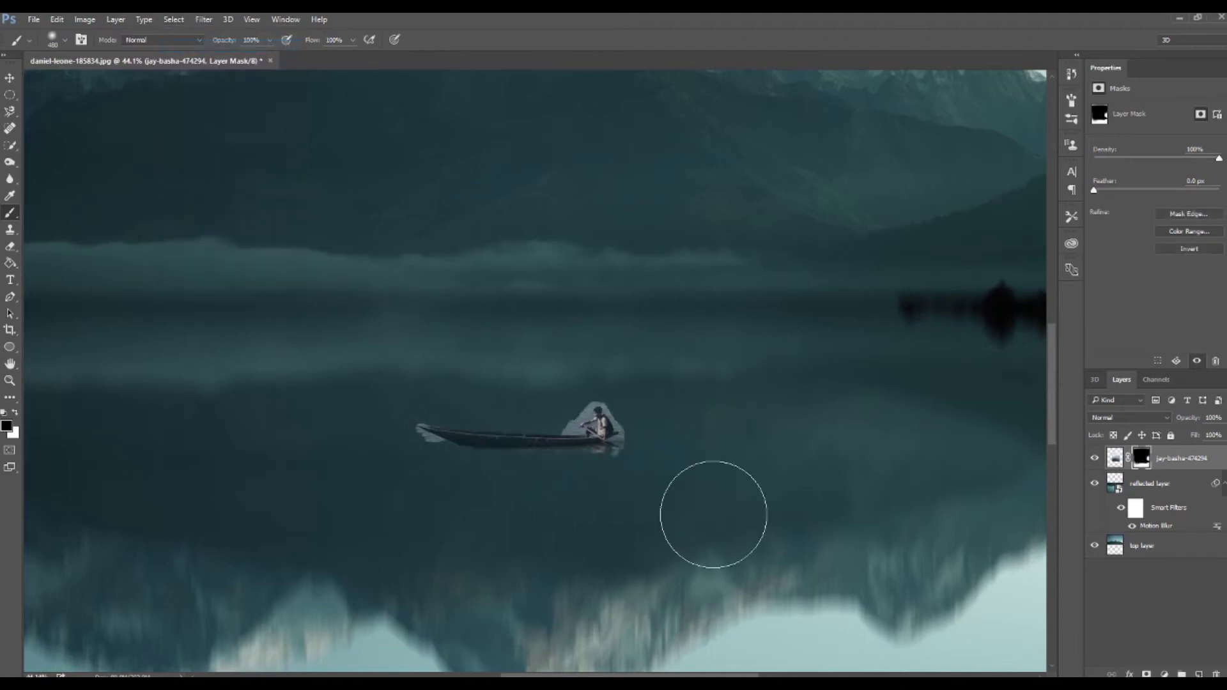
# - Start a Pen tool path on the underside of the boat's bow, running from the hull's lower corner to the bow tip
pyautogui.click(10, 380)
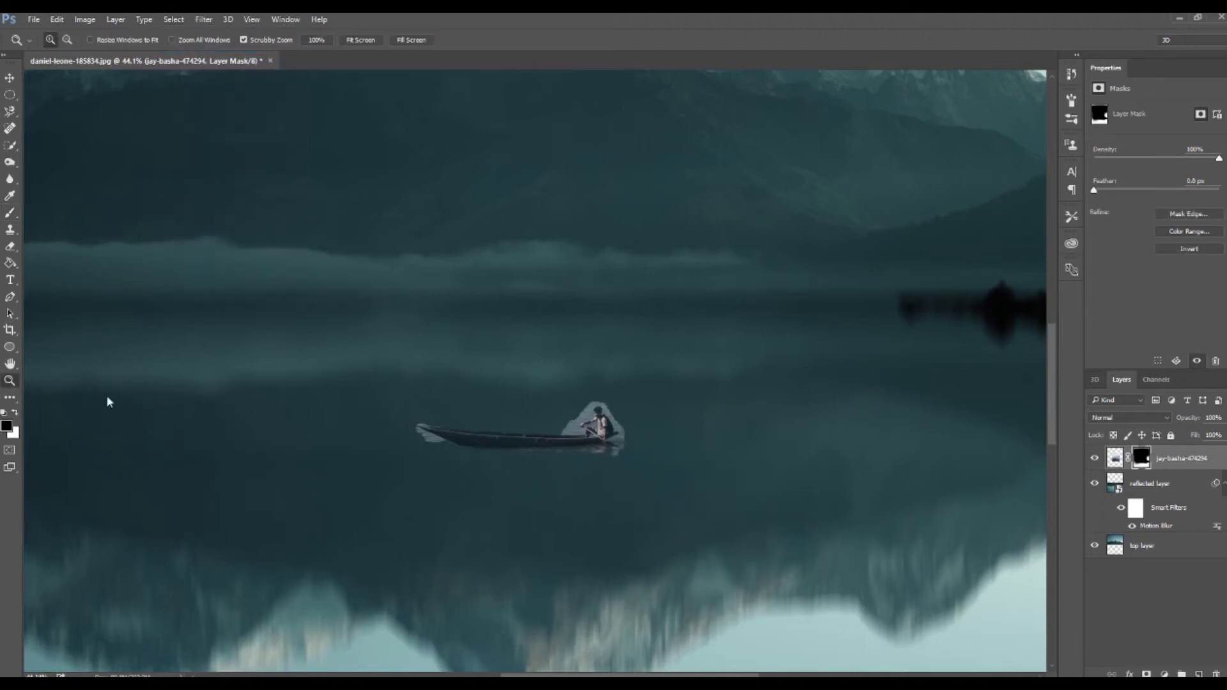
pyautogui.moveTo(539, 411); pyautogui.dragTo(591, 466)
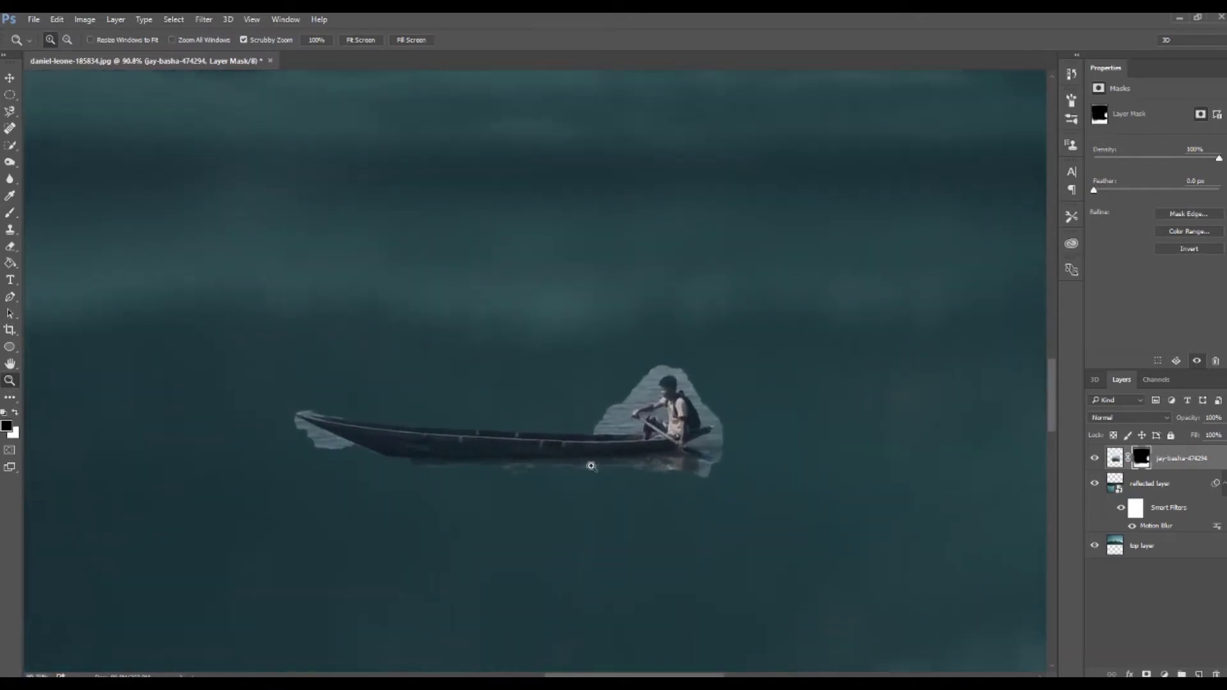
pyautogui.moveTo(572, 485)
pyautogui.mouseDown()
pyautogui.moveTo(471, 455)
pyautogui.moveTo(567, 499)
pyautogui.mouseUp()
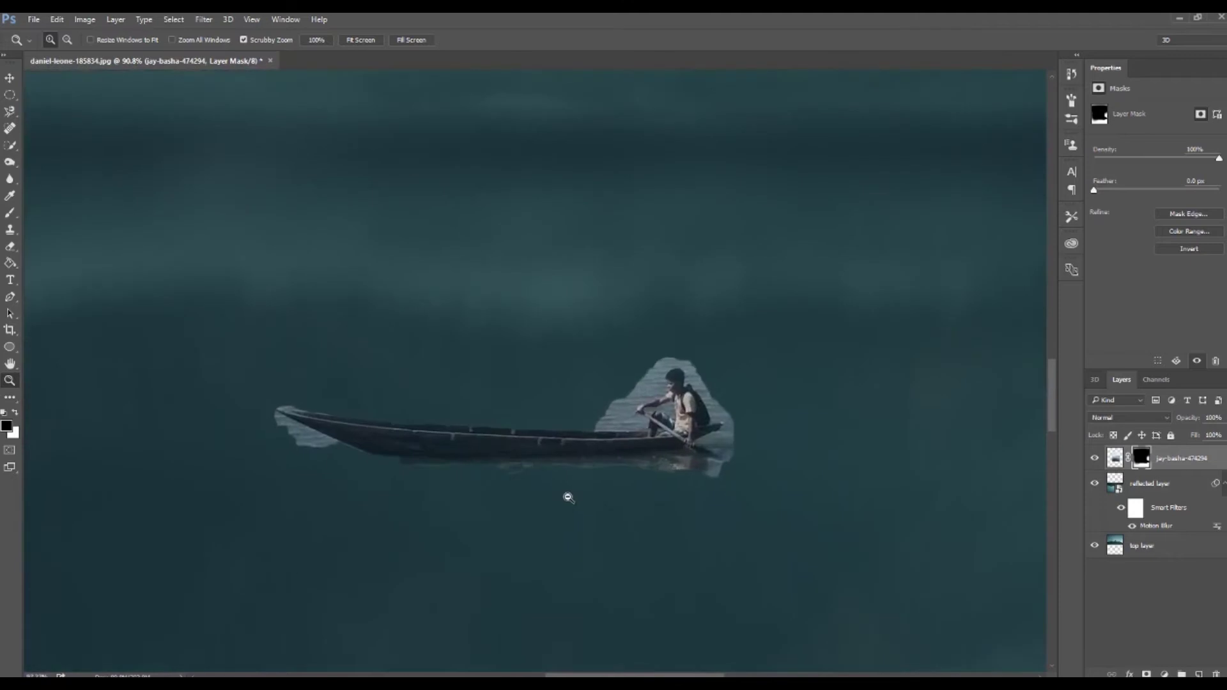
pyautogui.moveTo(460, 387); pyautogui.dragTo(485, 395)
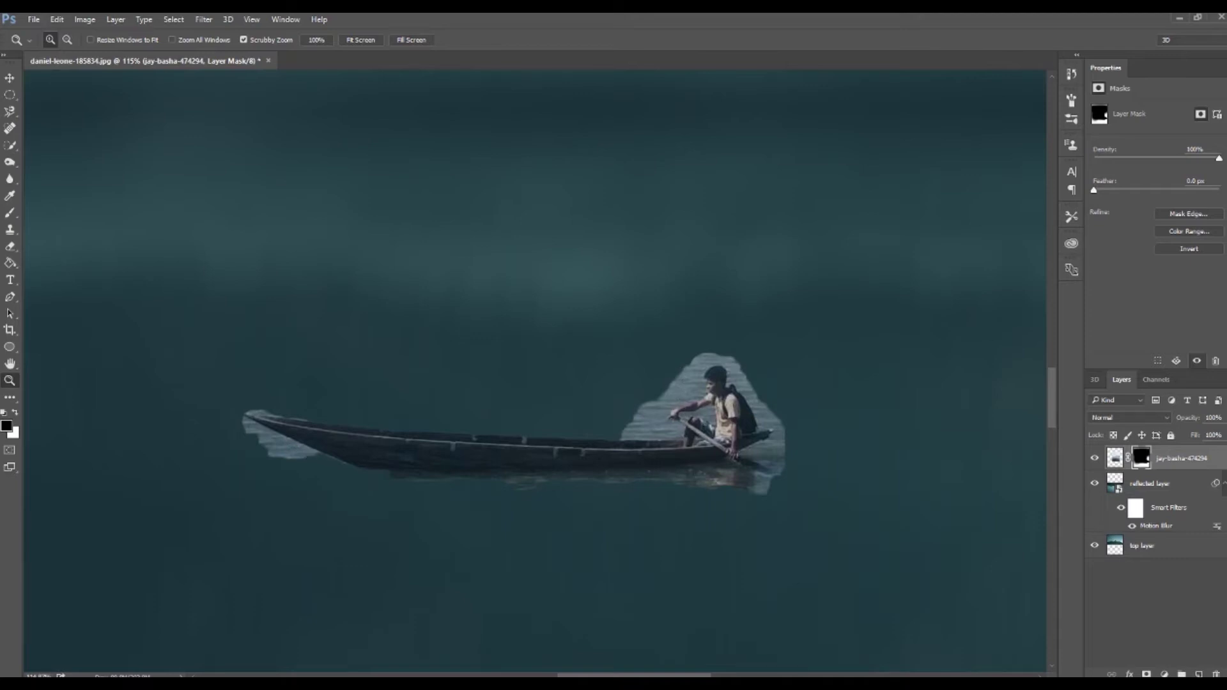
pyautogui.moveTo(336, 339); pyautogui.dragTo(354, 344)
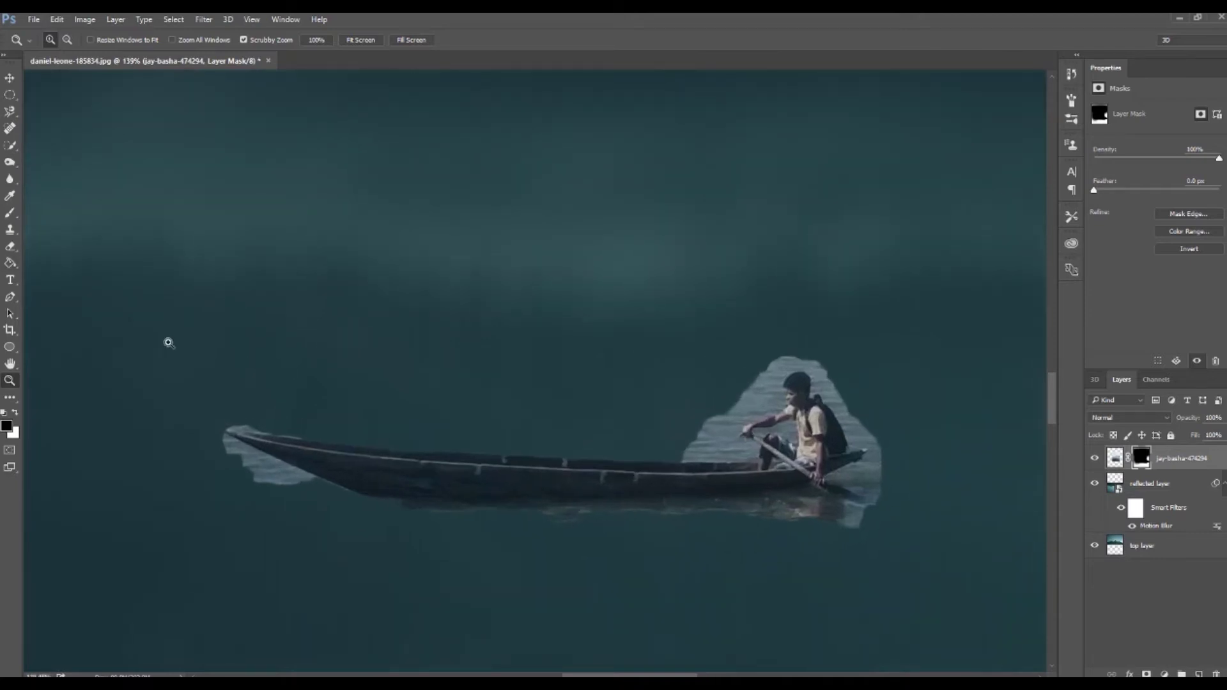
pyautogui.click(11, 297)
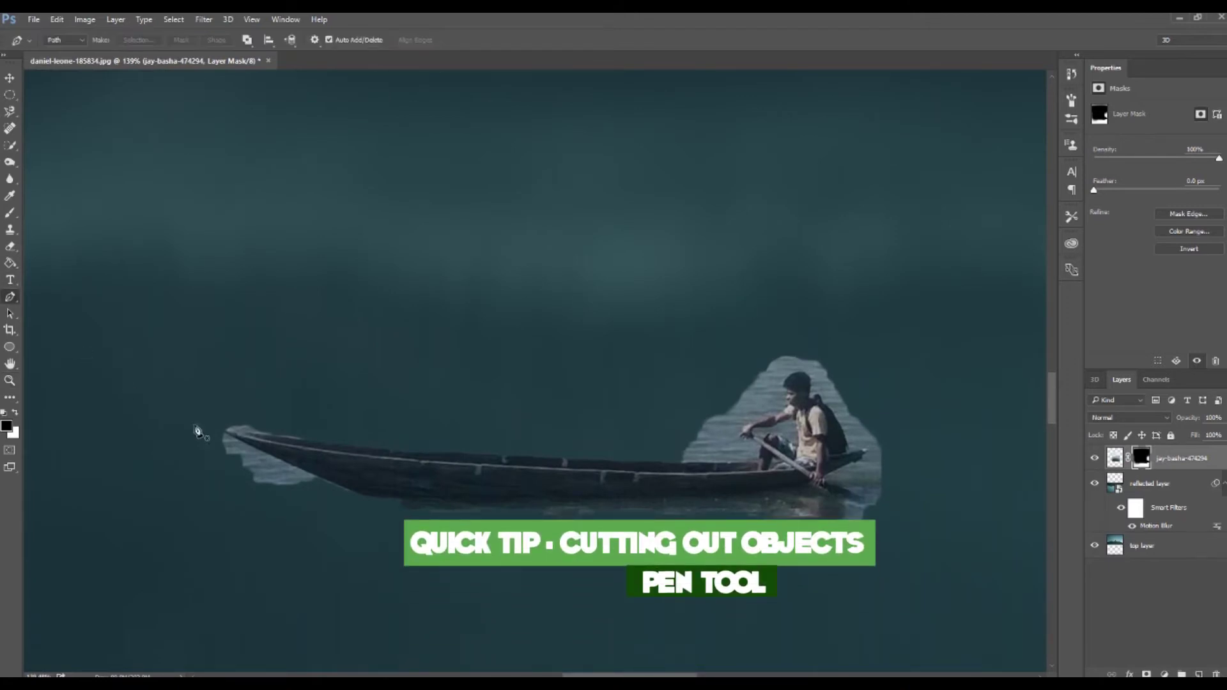
pyautogui.click(365, 495)
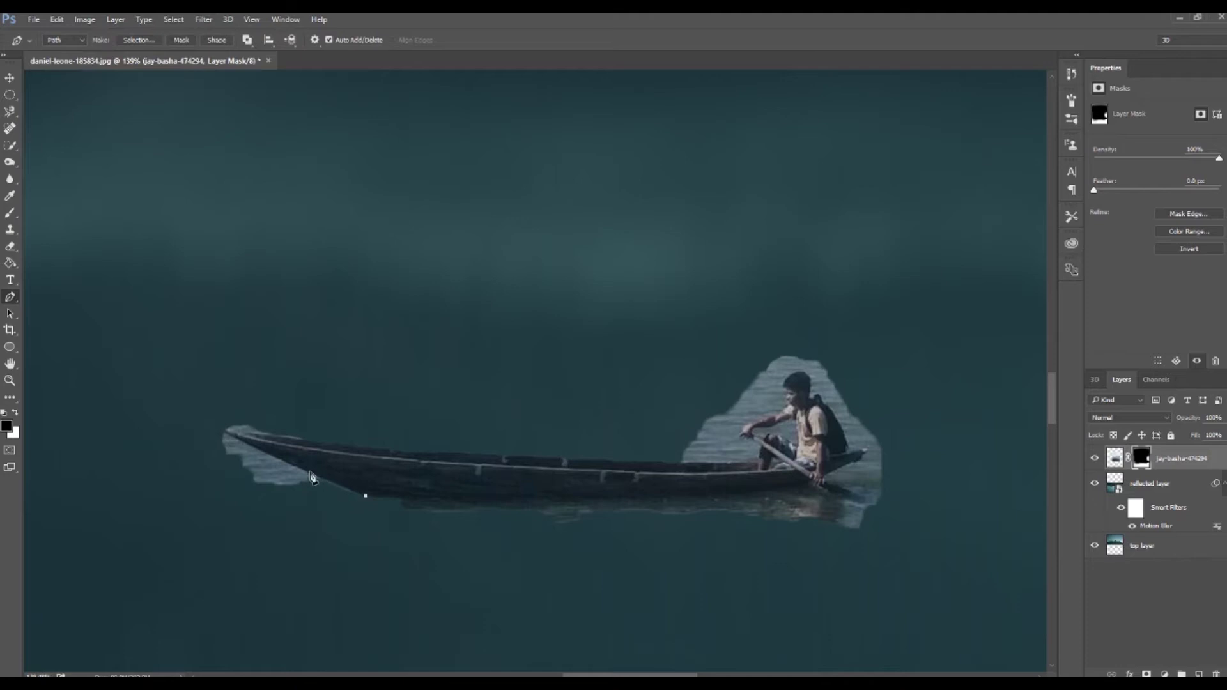
pyautogui.click(227, 435)
# - Adjust the path's handle at the bow tip and extend the path with a curved segment along the boat's upper edge
pyautogui.click(9, 380)
pyautogui.click(234, 422)
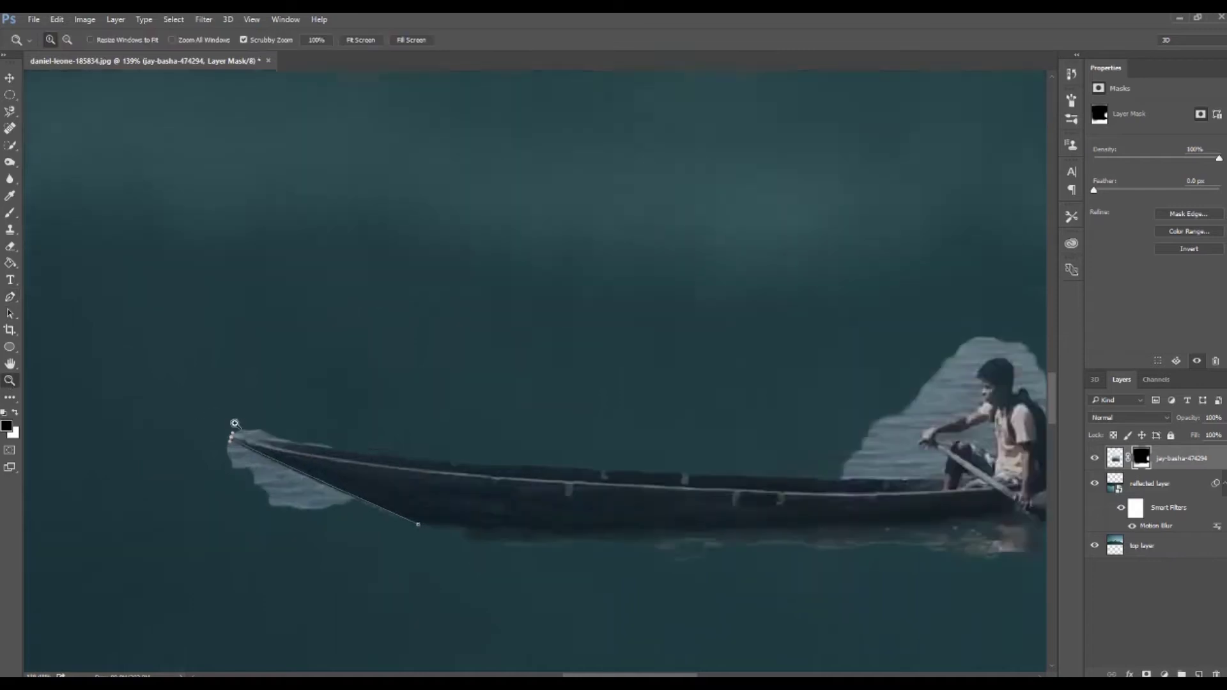
pyautogui.moveTo(234, 422); pyautogui.dragTo(252, 430)
pyautogui.moveTo(204, 379); pyautogui.dragTo(365, 429)
pyautogui.click(364, 432)
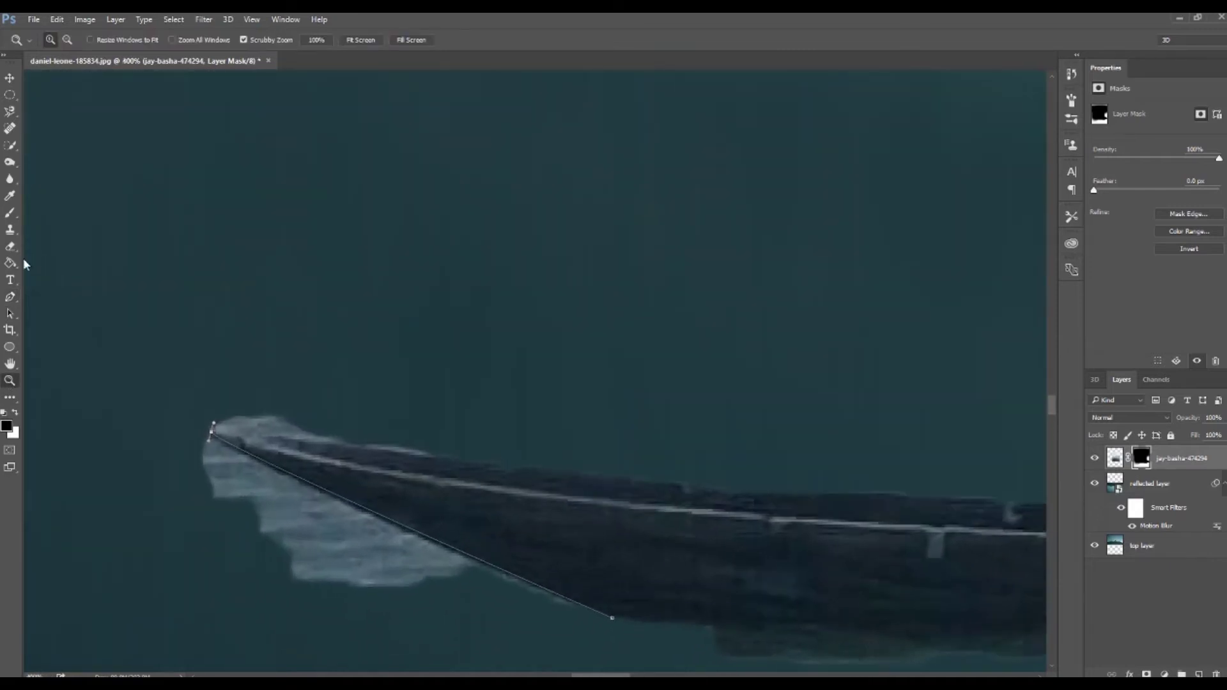
pyautogui.click(9, 299)
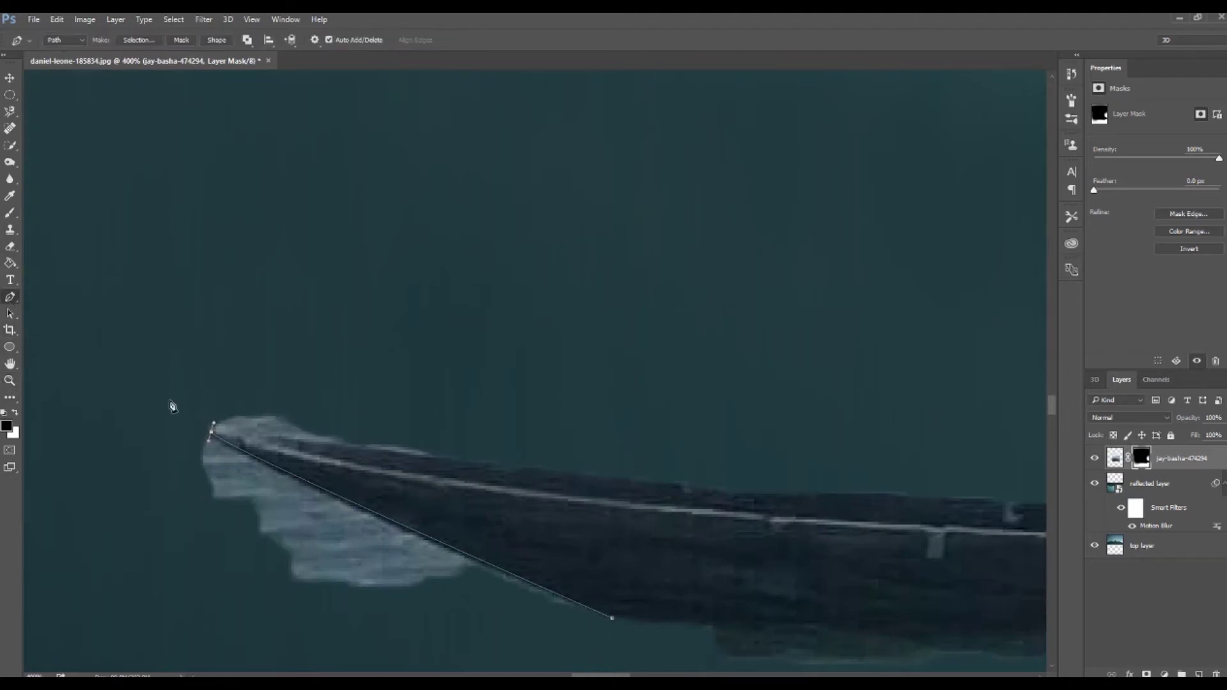
pyautogui.moveTo(213, 429); pyautogui.dragTo(214, 423)
pyautogui.click(533, 472)
pyautogui.moveTo(534, 475)
pyautogui.mouseDown()
pyautogui.moveTo(533, 461)
pyautogui.moveTo(533, 471)
pyautogui.mouseUp()
pyautogui.moveTo(530, 472); pyautogui.dragTo(538, 460)
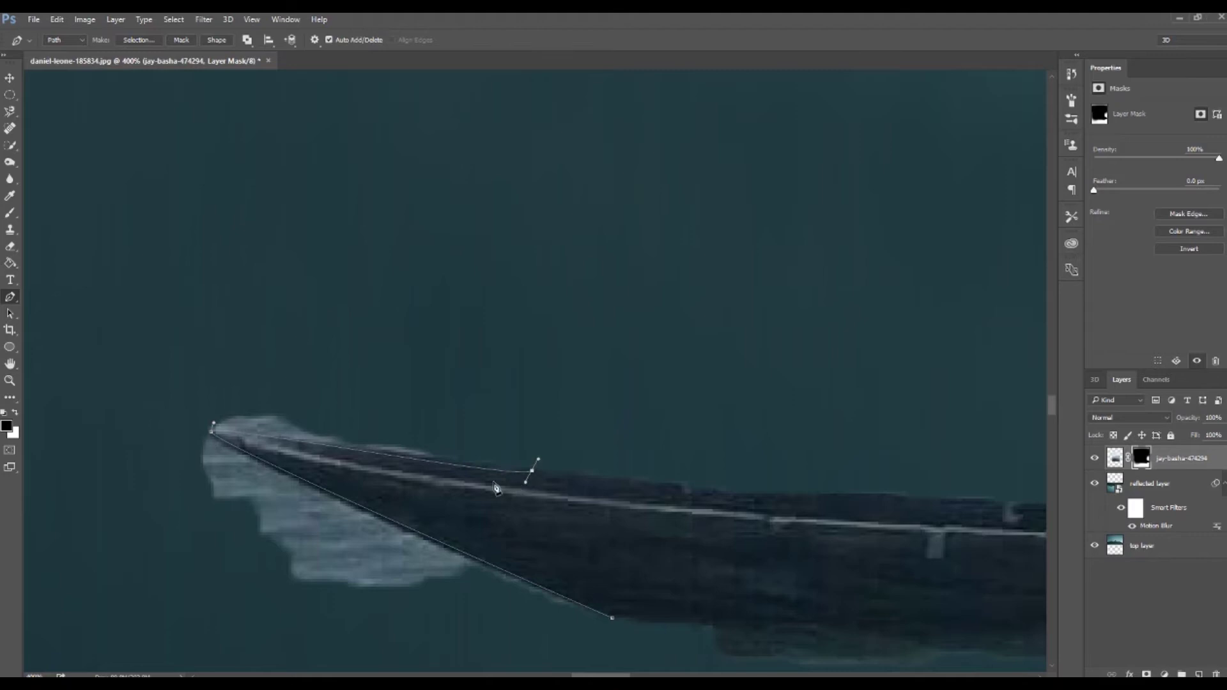
# - Retract the last anchor's outgoing handle and continue the path along the boat's upper edge towards the rower
pyautogui.click(670, 476)
pyautogui.hotkey('ctrl', 'z')
pyautogui.press('ctrl')
pyautogui.moveTo(539, 460); pyautogui.dragTo(534, 473)
pyautogui.click(726, 494)
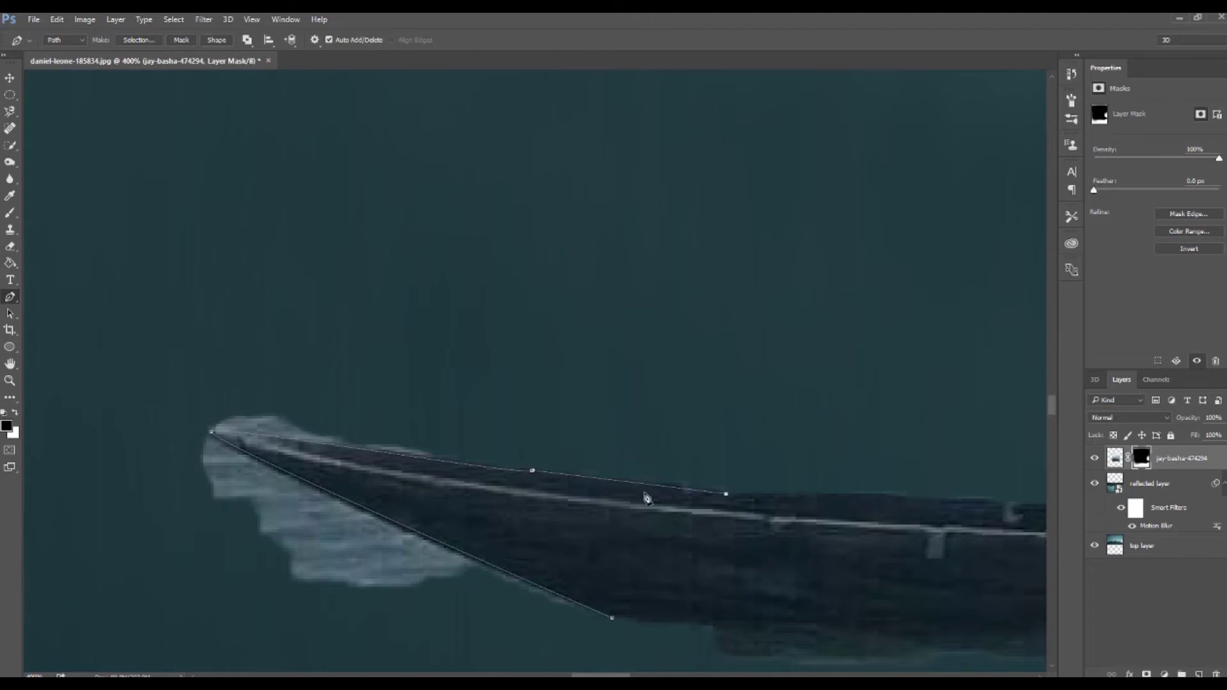
pyautogui.hotkey('ctrl', 'z')
pyautogui.click(752, 496)
pyautogui.press('ctrl')
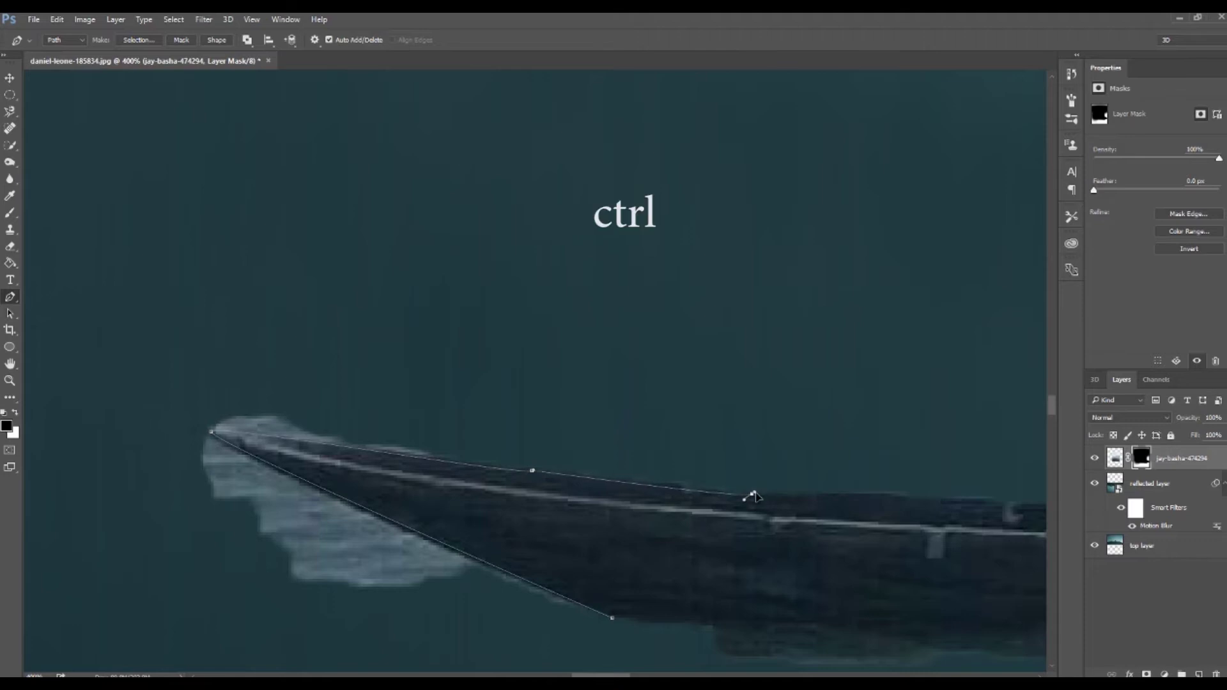
pyautogui.moveTo(615, 675); pyautogui.dragTo(649, 674)
pyautogui.click(516, 510)
pyautogui.hotkey('ctrl', '0')
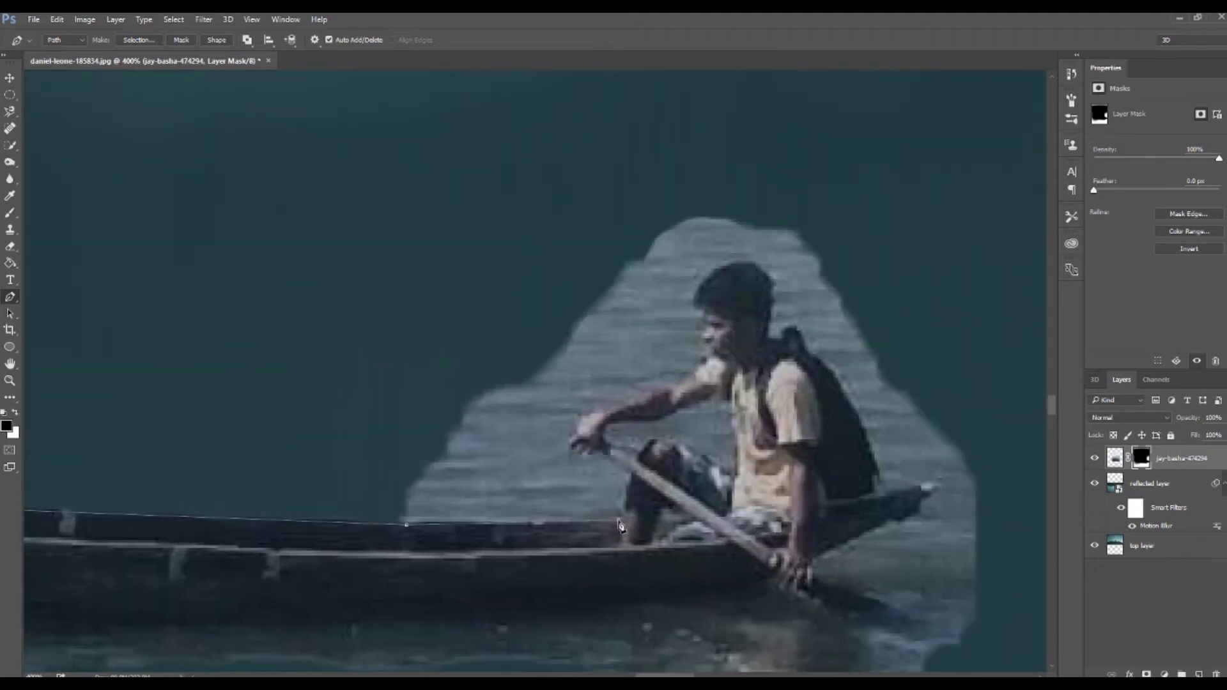
# - Trace the Pen path closely around the rower's hand, arm, face and hair down to the back of the neck
pyautogui.keyDown('ctrl'); pyautogui.click(703, 368); pyautogui.keyUp('ctrl')
pyautogui.click(642, 387)
pyautogui.click(648, 349)
pyautogui.click(648, 315)
pyautogui.click(625, 298)
pyautogui.click(631, 262)
pyautogui.click(679, 213)
pyautogui.click(708, 200)
pyautogui.click(752, 212)
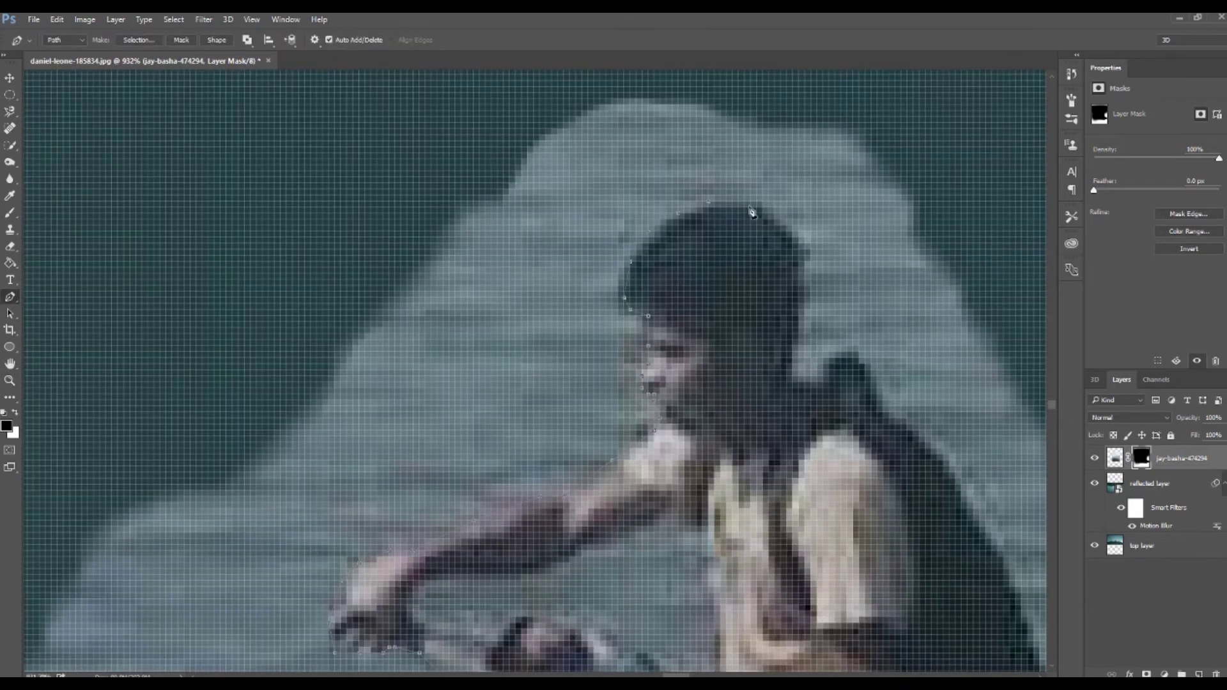
pyautogui.click(808, 266)
pyautogui.click(797, 388)
# - Continue the path down the rower's backpack, around the stern and paddle blade, and back along the hull's lower edge
pyautogui.scroll(-3, 798, 388)
pyautogui.click(757, 505)
pyautogui.scroll(-3, 758, 505)
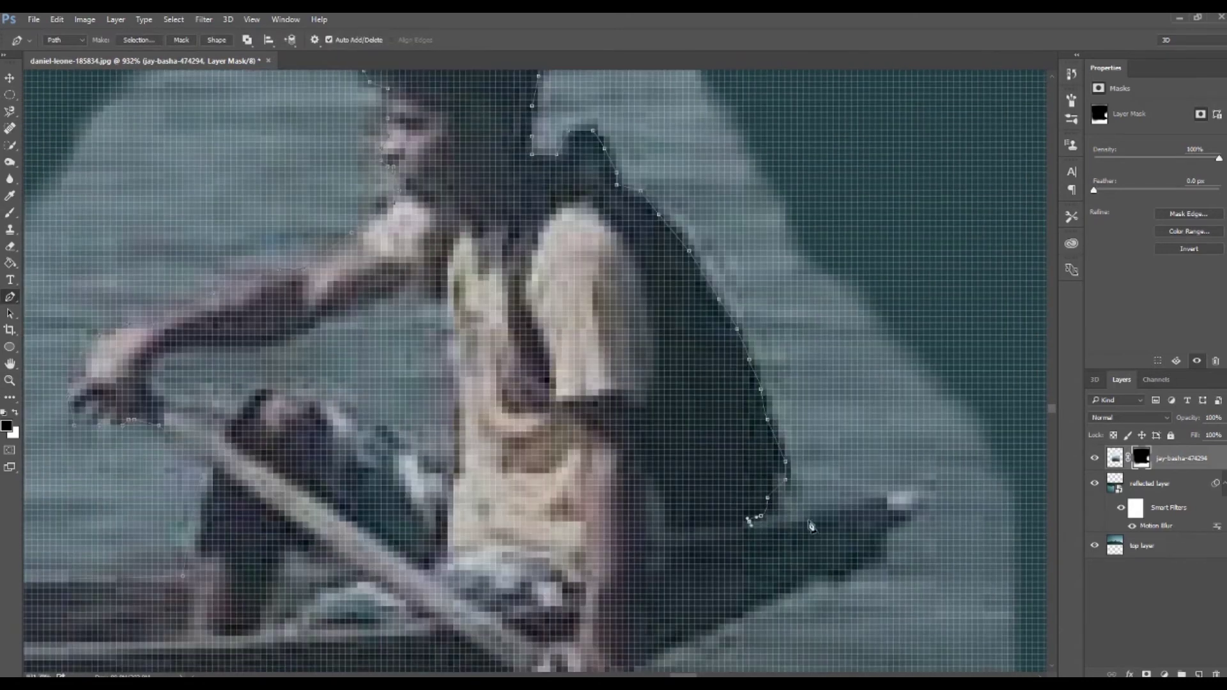
pyautogui.click(903, 533)
pyautogui.scroll(-5, 813, 527)
pyautogui.scroll(-5, 799, 396)
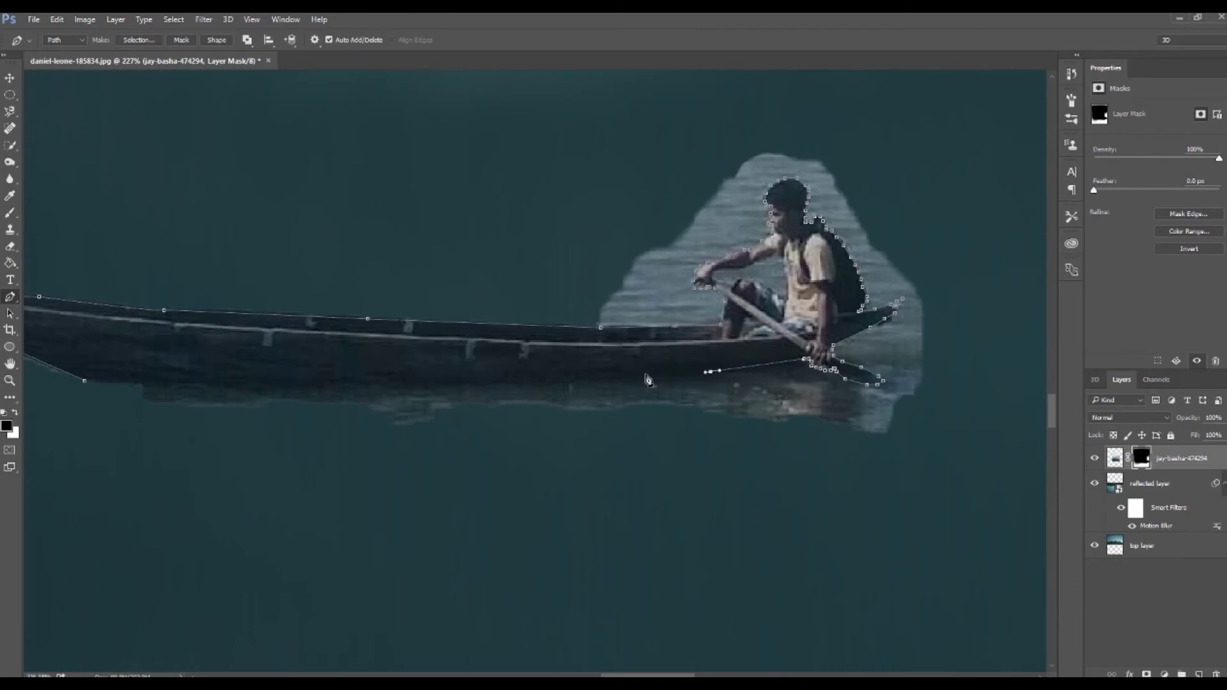
# - Convert the closed path around the boat and rower into a selection and invert it
pyautogui.click(10, 380)
pyautogui.scroll(-5, 419, 360)
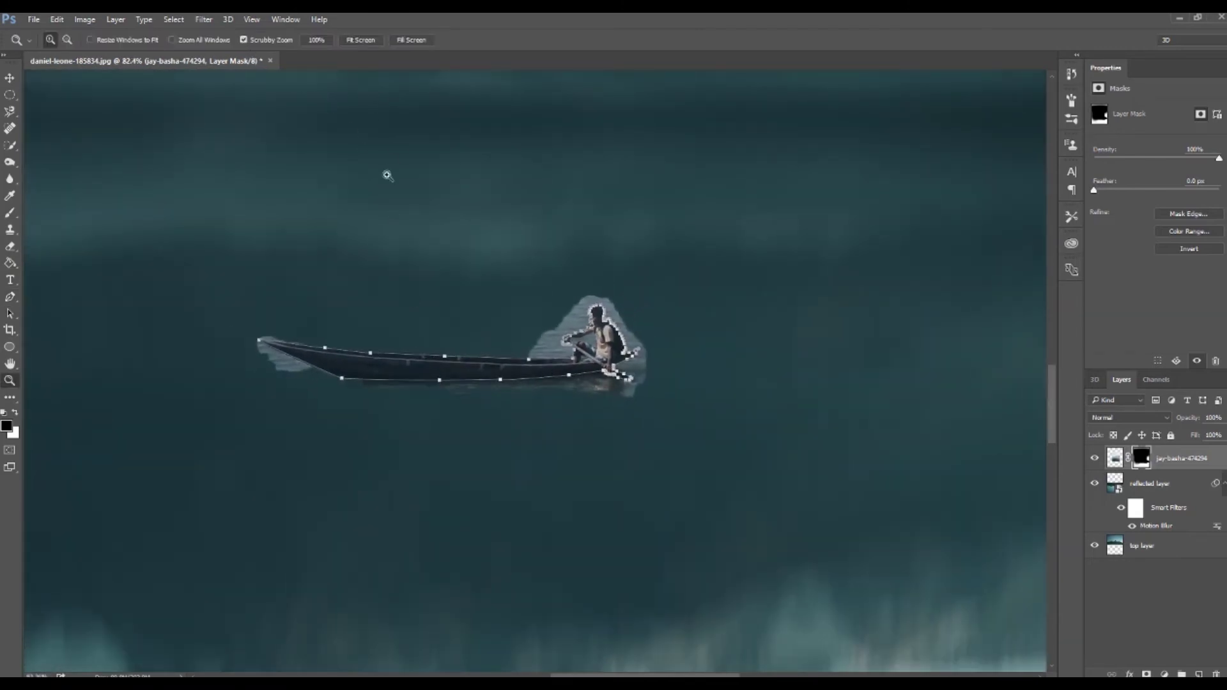
pyautogui.press('p')
pyautogui.click(147, 42)
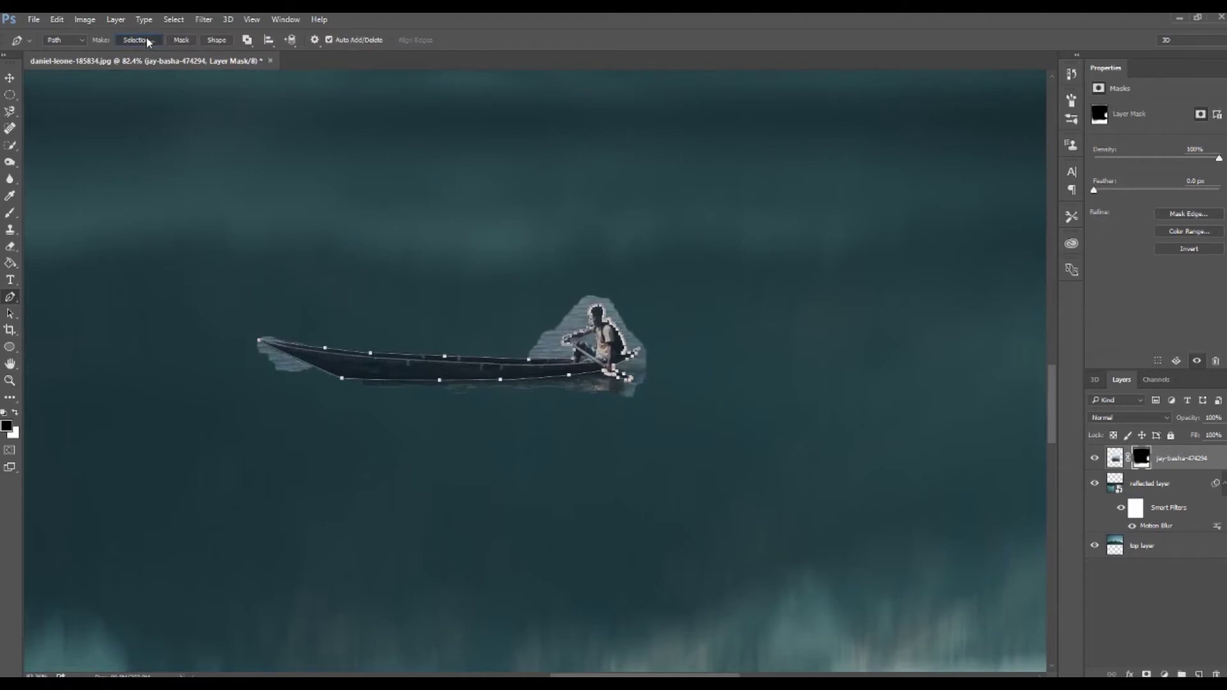
pyautogui.click(691, 212)
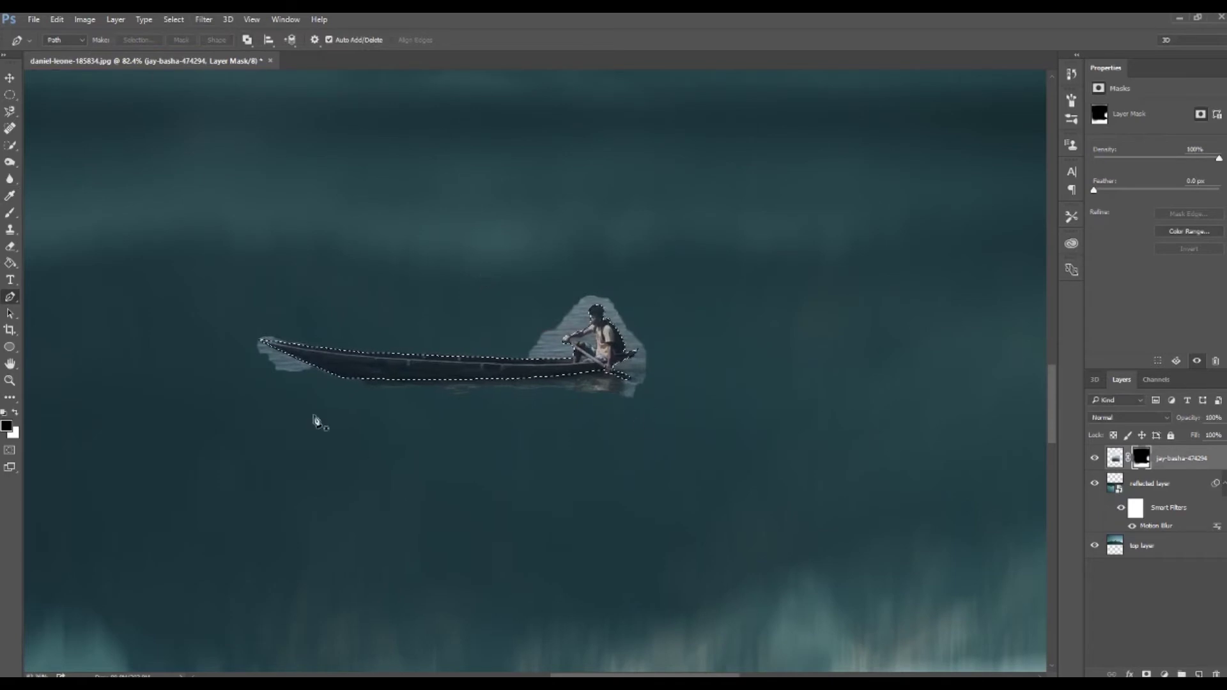
pyautogui.click(187, 23)
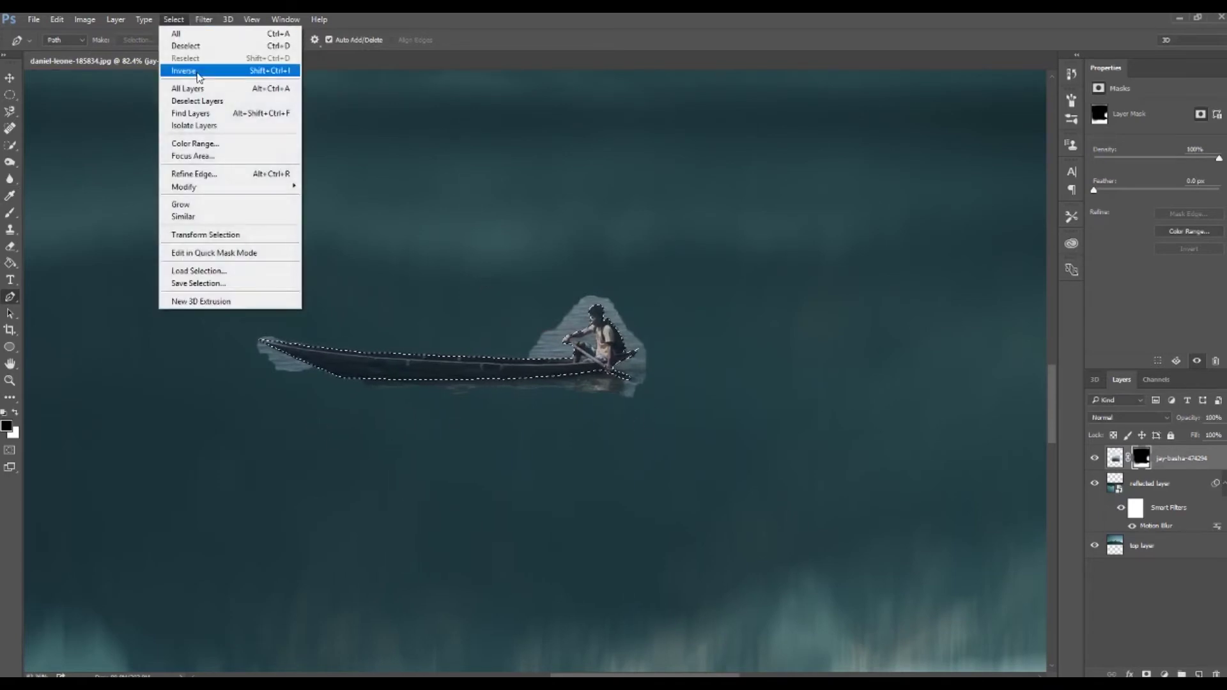
pyautogui.click(185, 71)
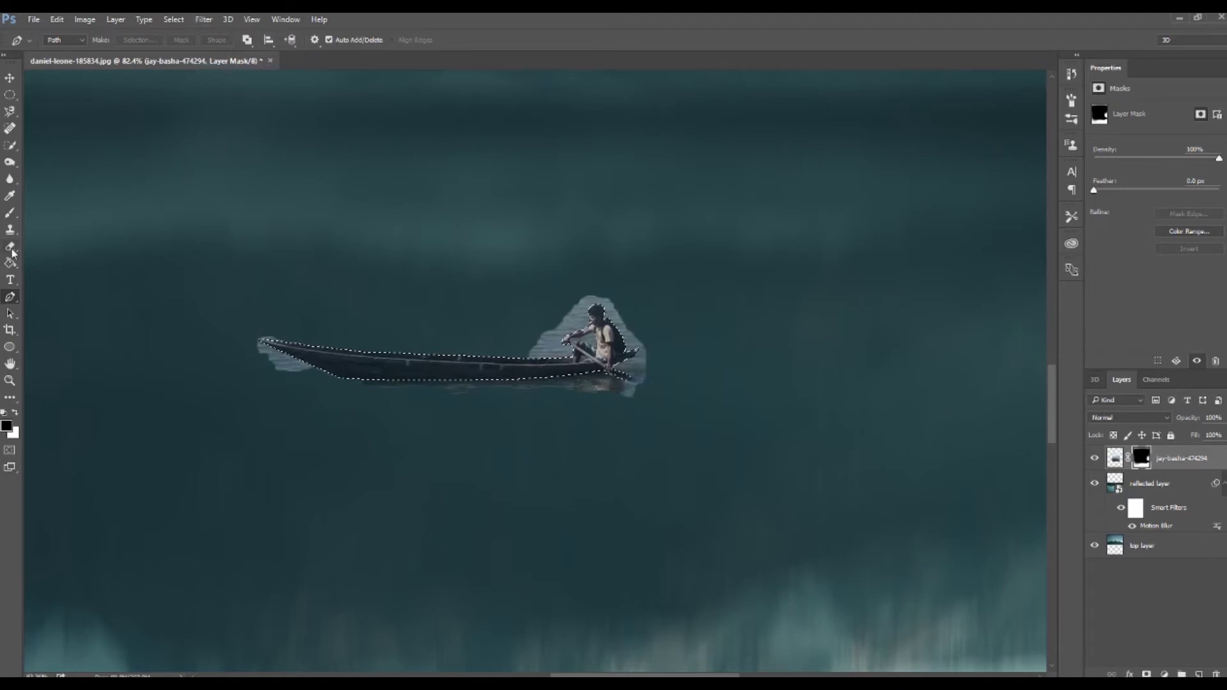
# - Brush black on the boat photo's layer mask over the water left around the boat and rower, and deselect
pyautogui.click(9, 212)
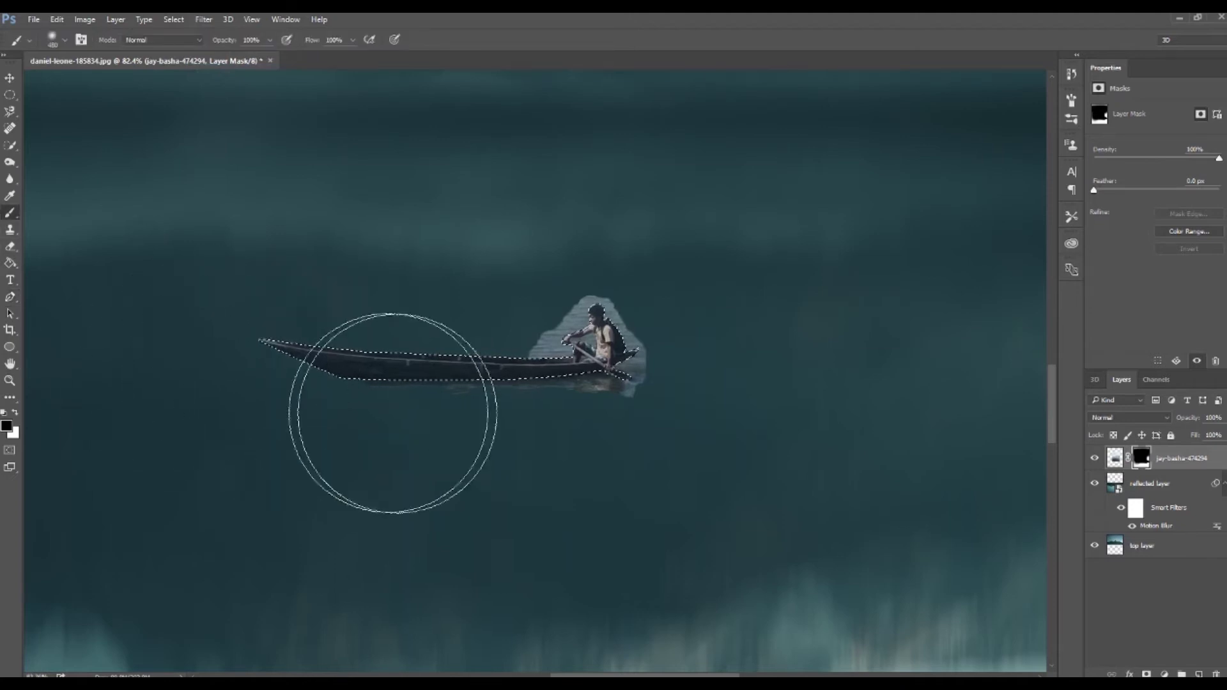
pyautogui.moveTo(375, 324); pyautogui.dragTo(461, 342)
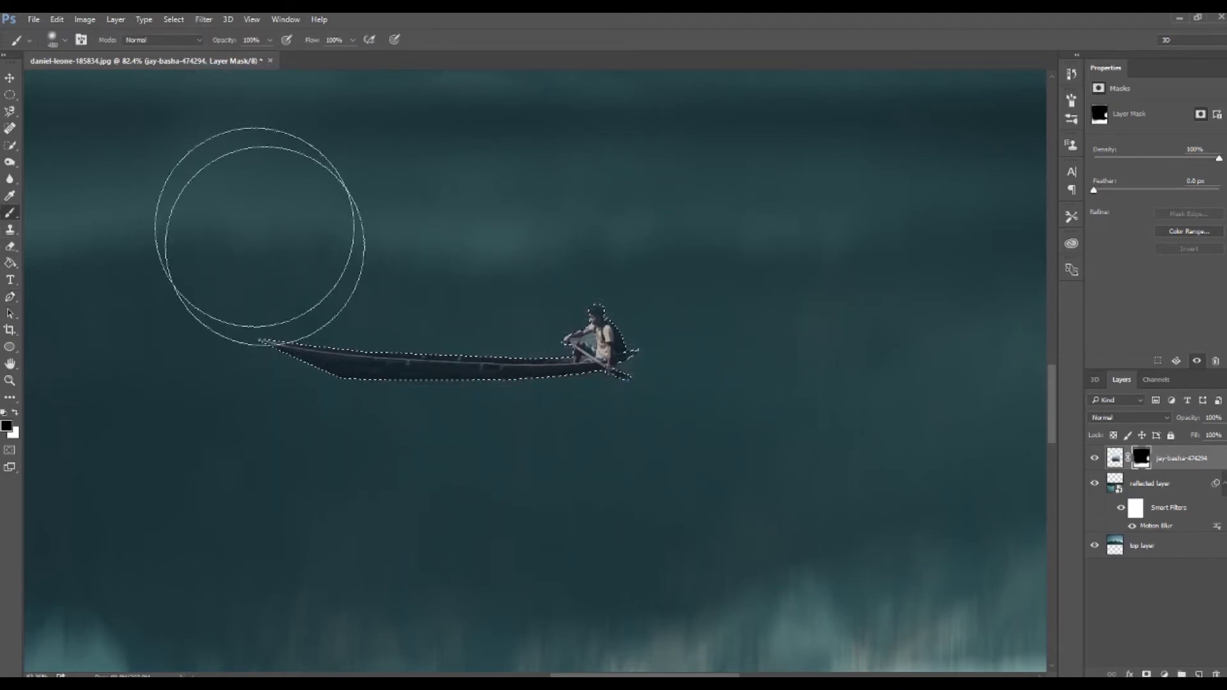
pyautogui.click(173, 19)
pyautogui.click(174, 46)
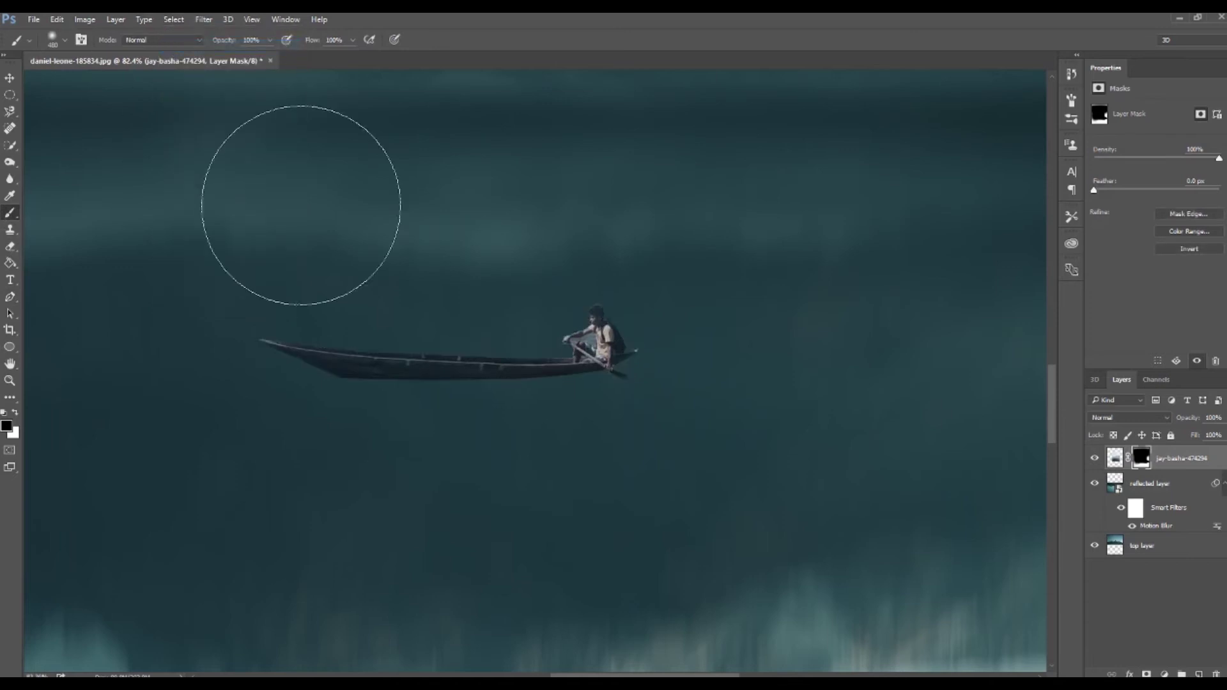
# - Examine the boat cut-out within the whole composition and its edges around the rower up close
pyautogui.click(9, 382)
pyautogui.moveTo(502, 351); pyautogui.dragTo(461, 351)
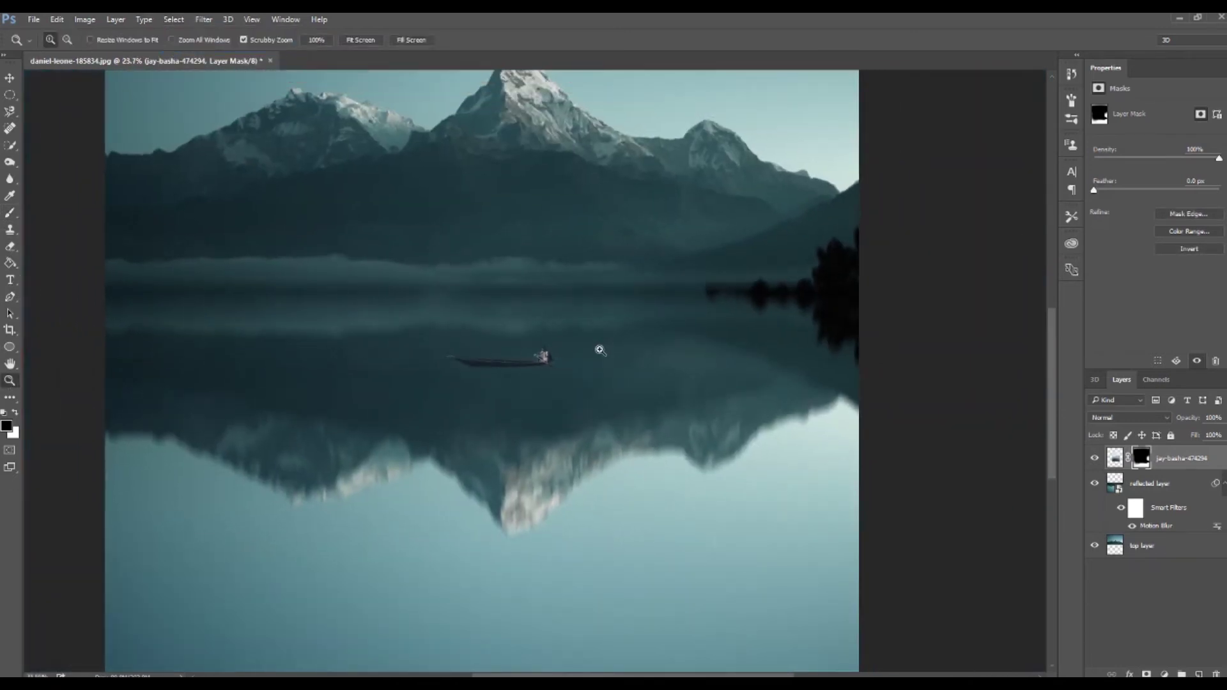
pyautogui.moveTo(572, 351); pyautogui.dragTo(646, 384)
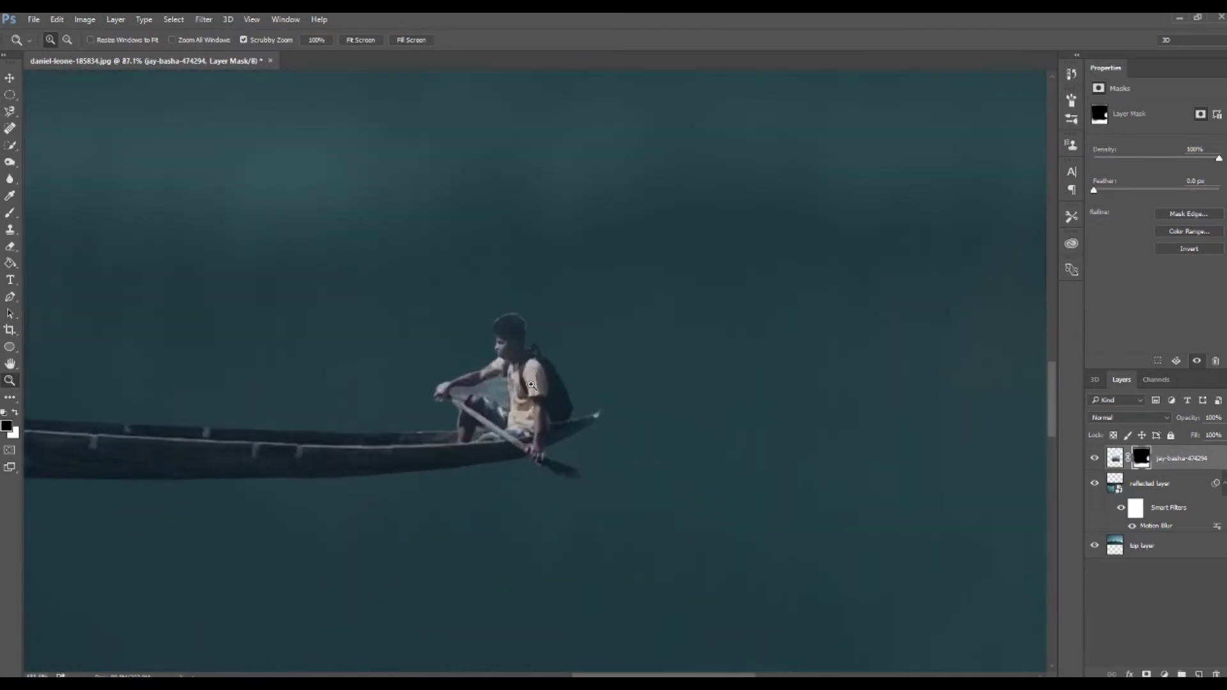
pyautogui.click(512, 304)
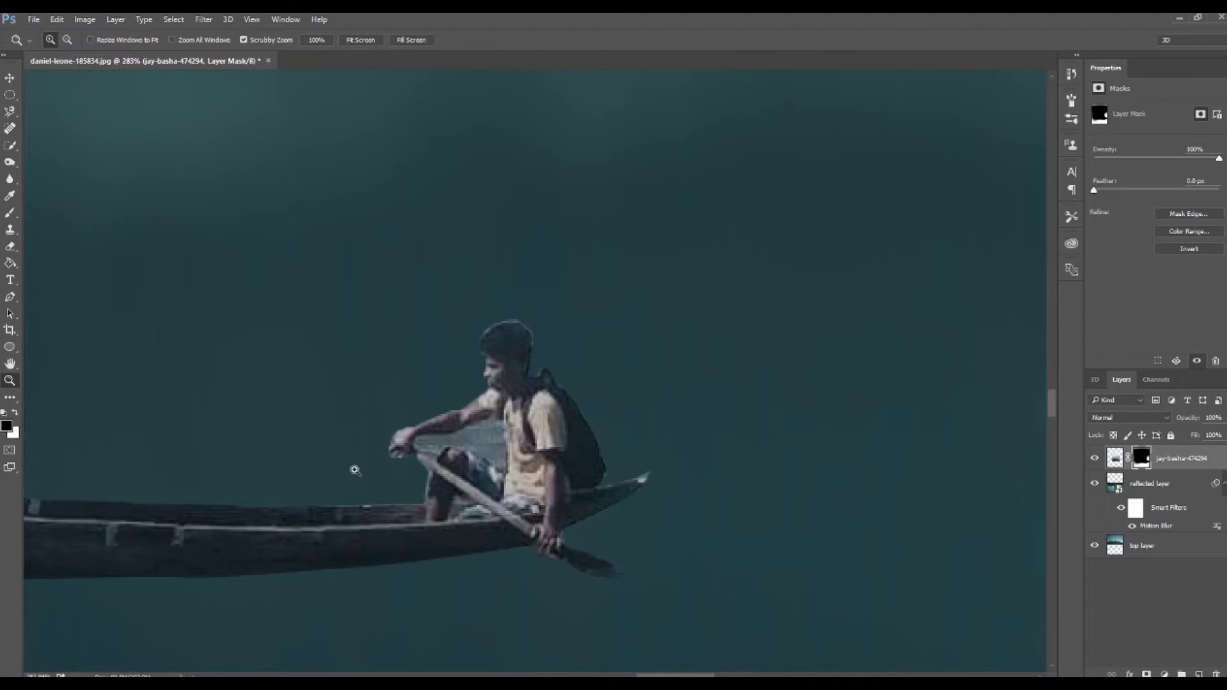
pyautogui.click(405, 471)
pyautogui.click(447, 466)
pyautogui.click(439, 466)
pyautogui.click(399, 441)
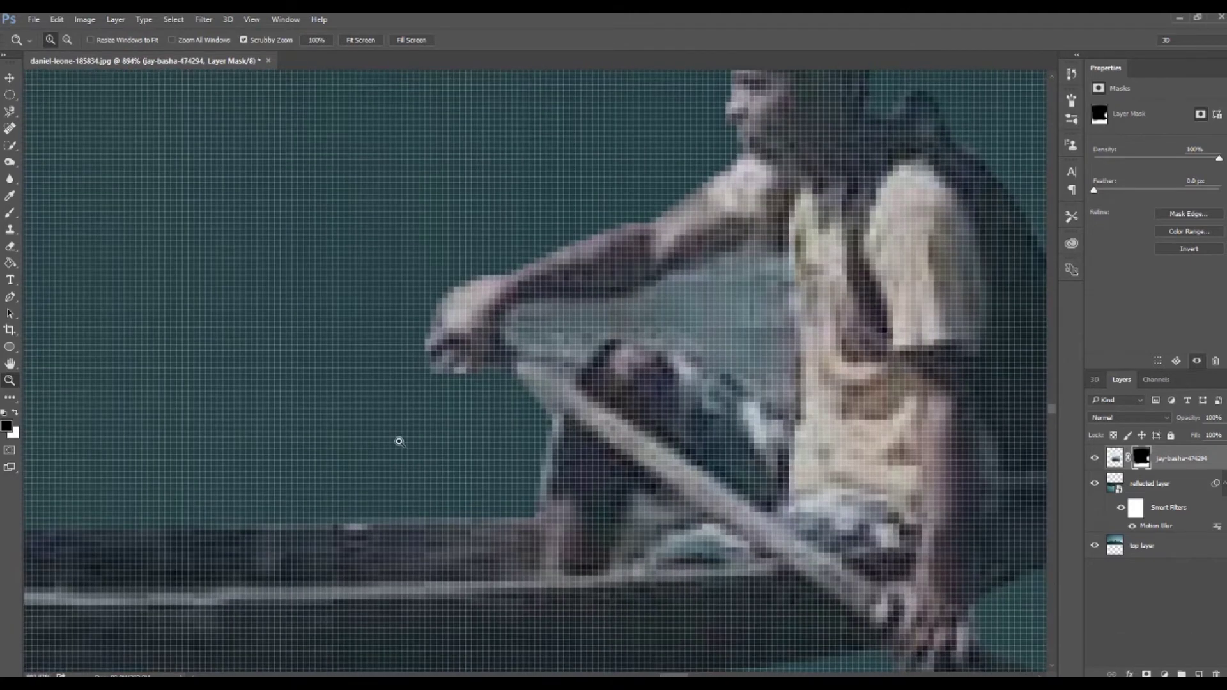
# - Paint out the leftover water beside the rower's leg and in the arm gap on the layer mask with a small 57% hardness brush
pyautogui.click(9, 213)
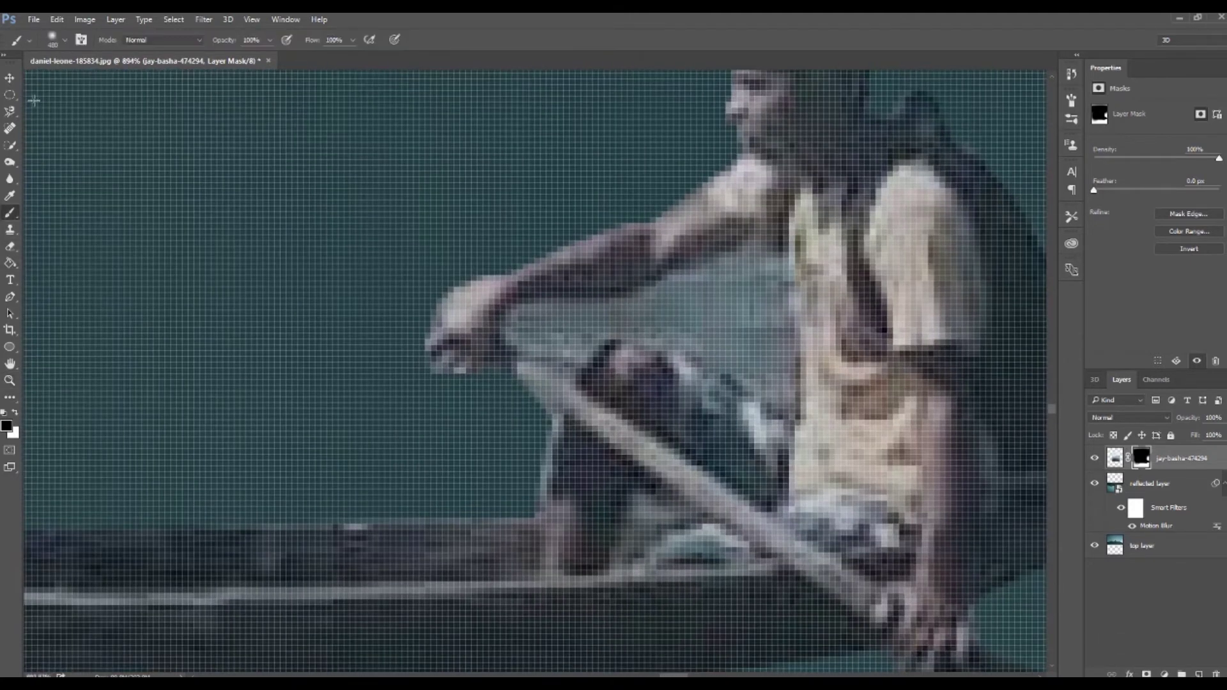
pyautogui.click(51, 38)
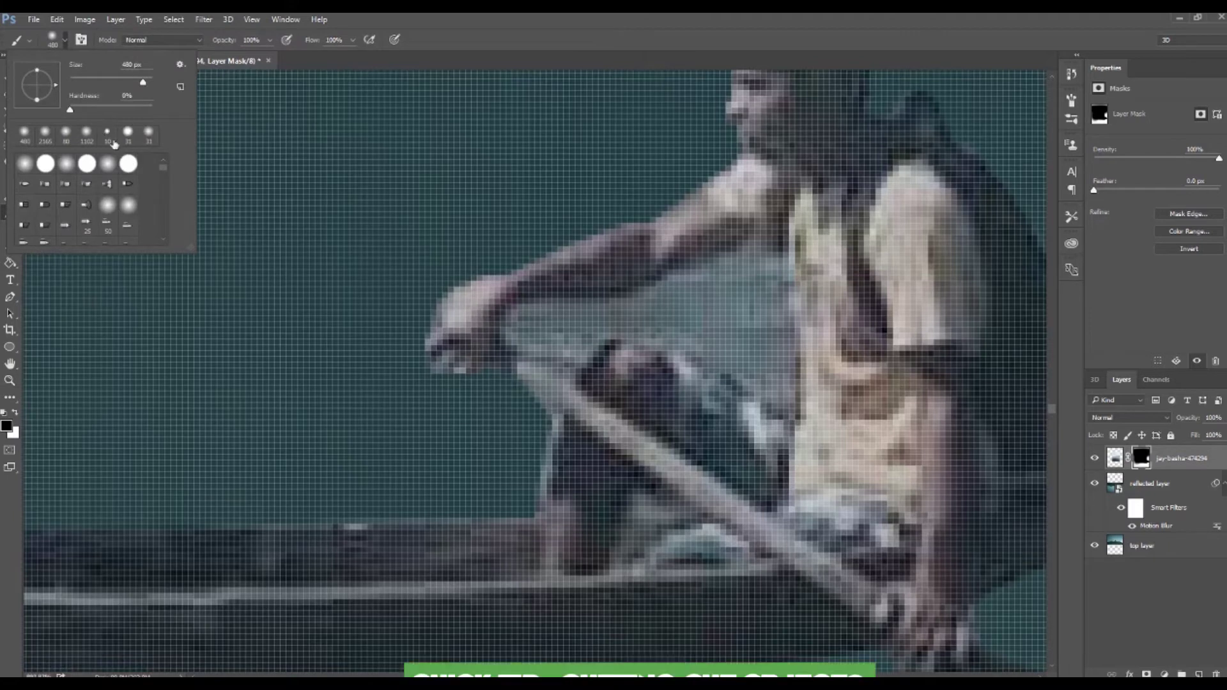
pyautogui.click(109, 133)
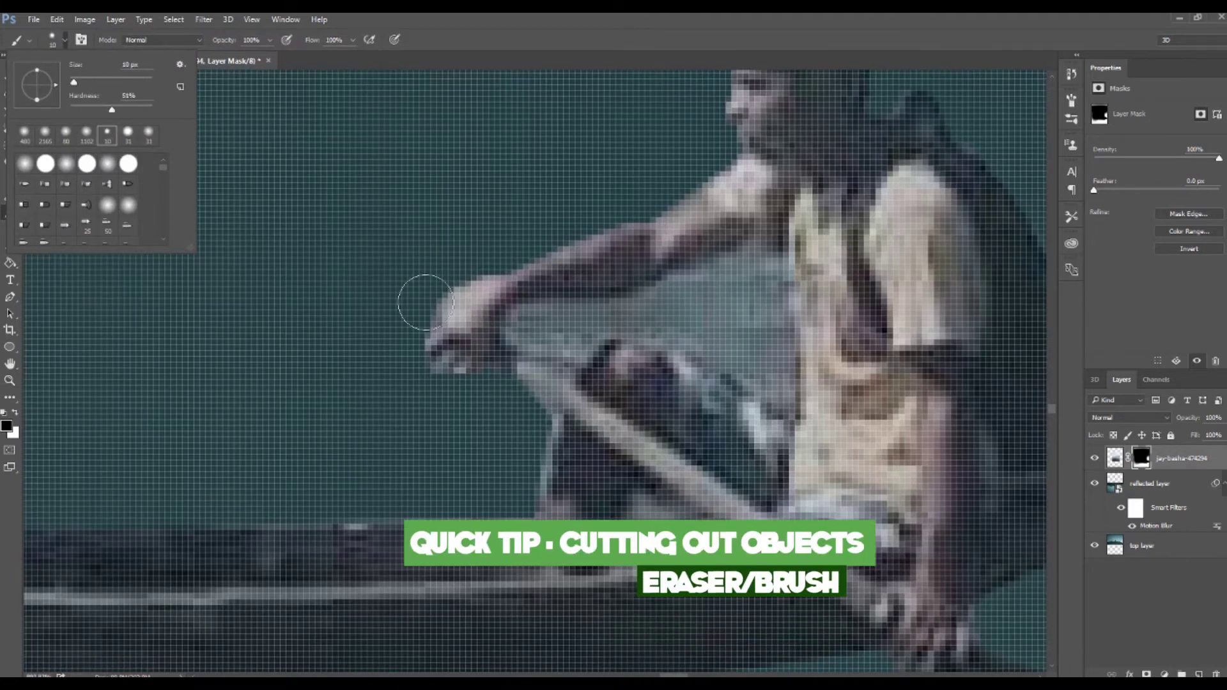
pyautogui.click(112, 111)
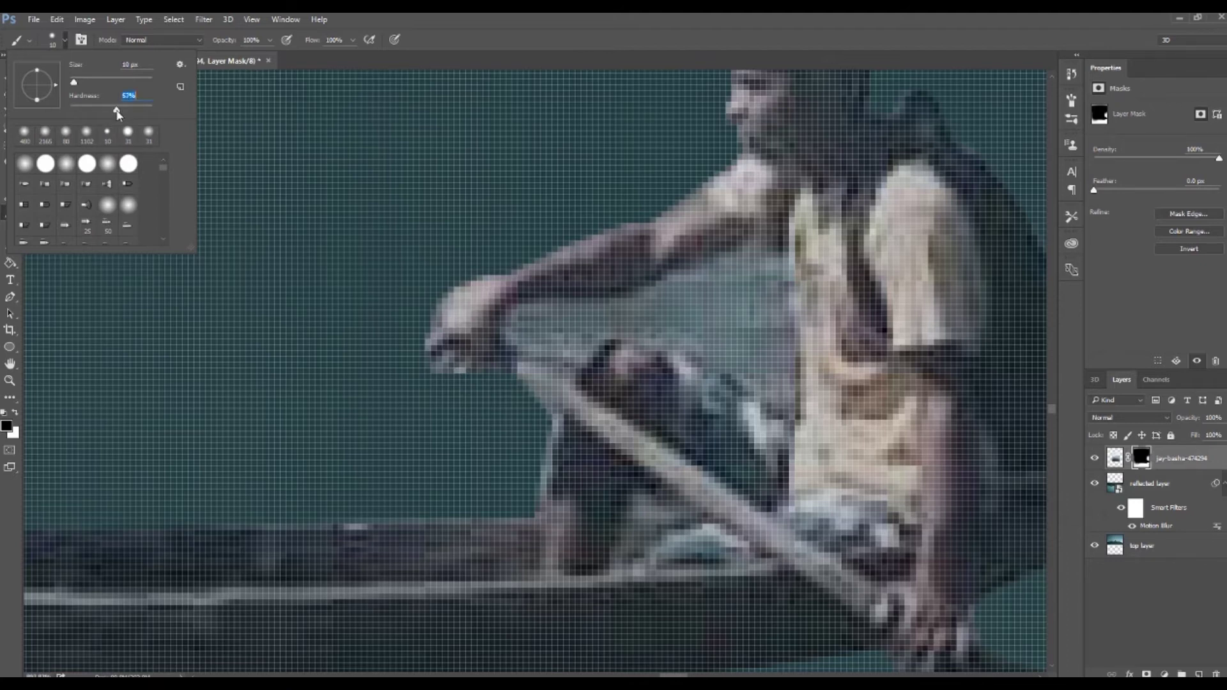
pyautogui.moveTo(74, 84); pyautogui.dragTo(73, 85)
pyautogui.click(357, 501)
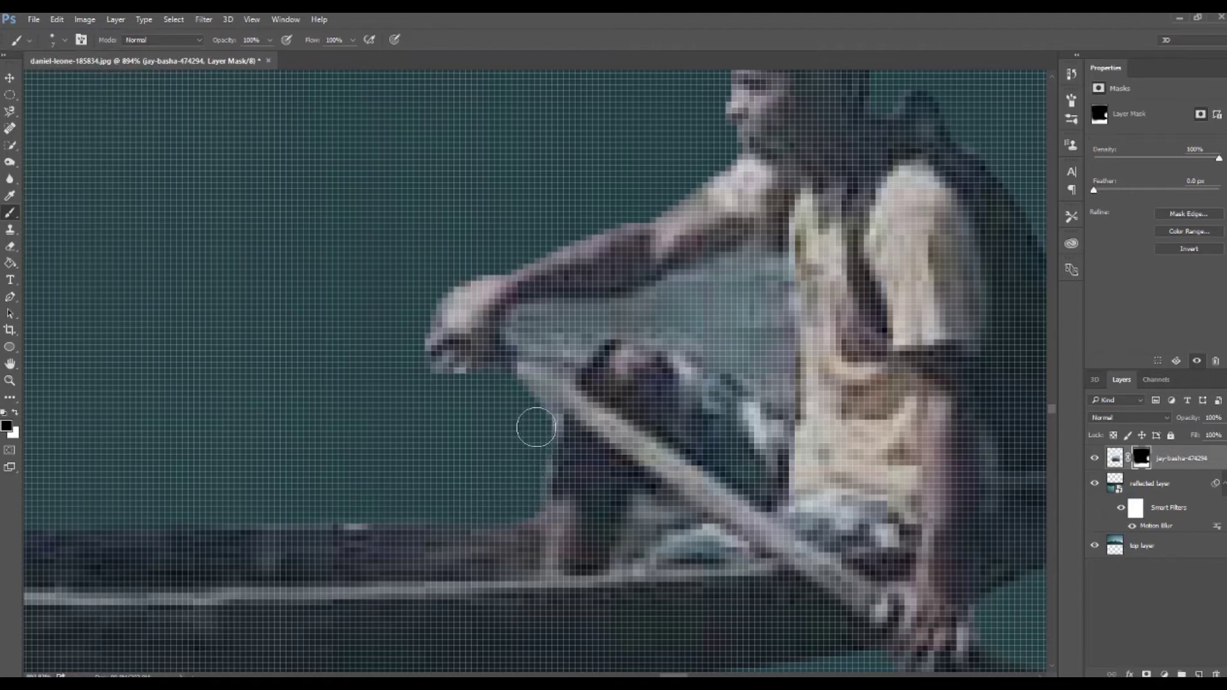
pyautogui.moveTo(676, 286)
pyautogui.mouseDown()
pyautogui.moveTo(777, 358)
pyautogui.moveTo(705, 309)
pyautogui.mouseUp()
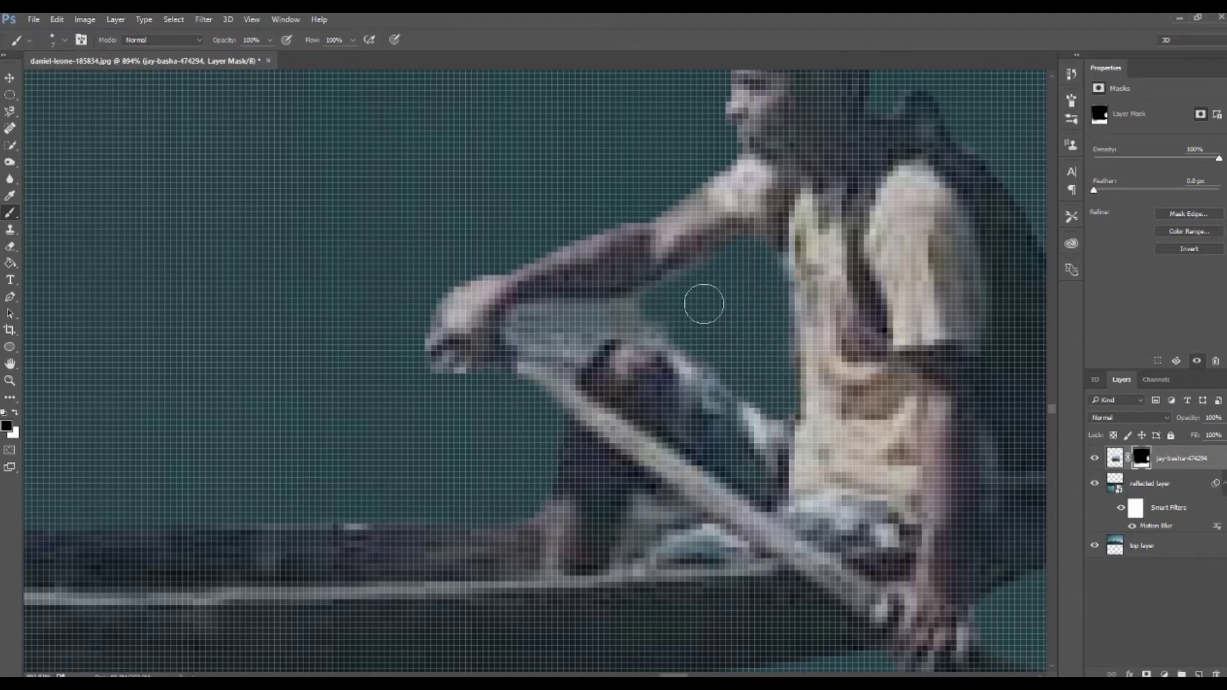
# - Examine the cleaned edges of the rower and stern up close and the boat within the whole composition
pyautogui.hscroll(10, 706, 308)
pyautogui.hscroll(-5, 568, 351)
pyautogui.scroll(3, 567, 351)
pyautogui.scroll(-6, 663, 337)
pyautogui.scroll(2, 663, 337)
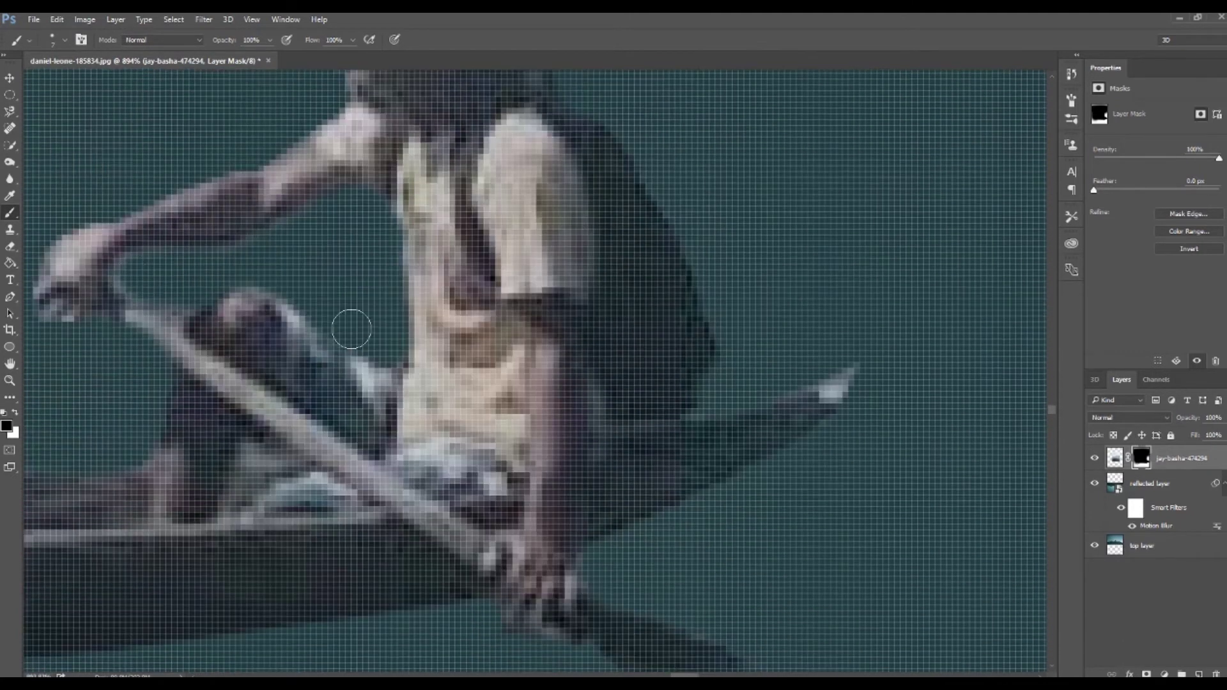
pyautogui.click(10, 380)
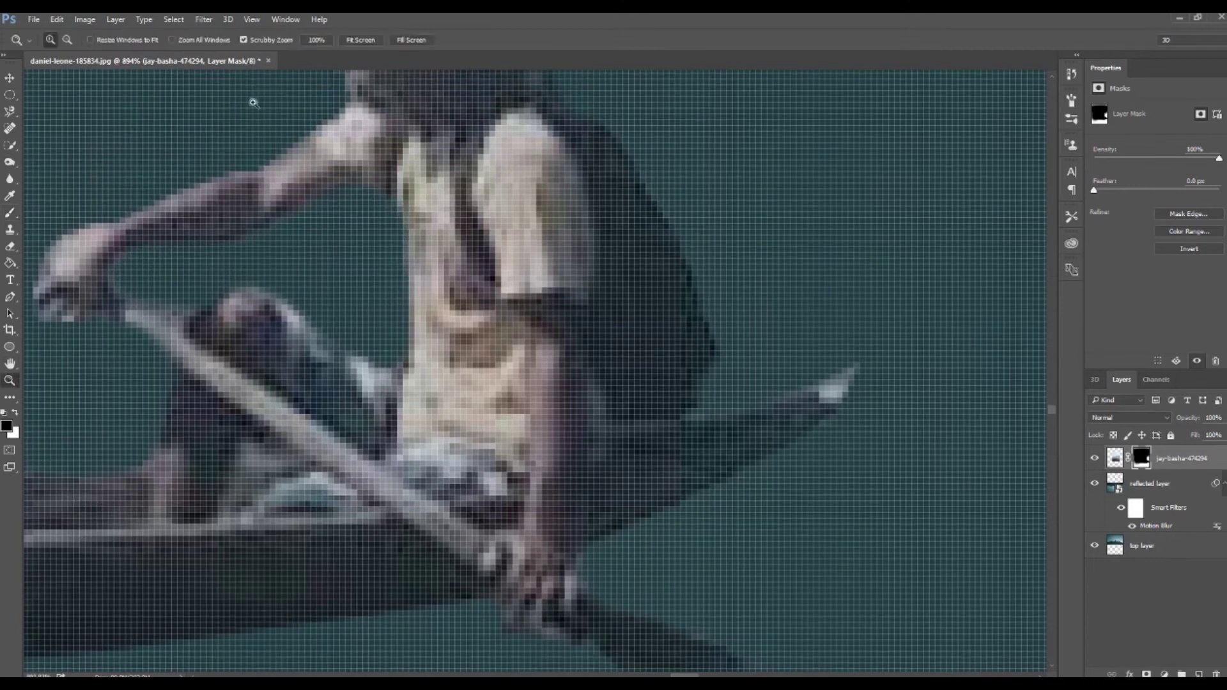
pyautogui.click(358, 40)
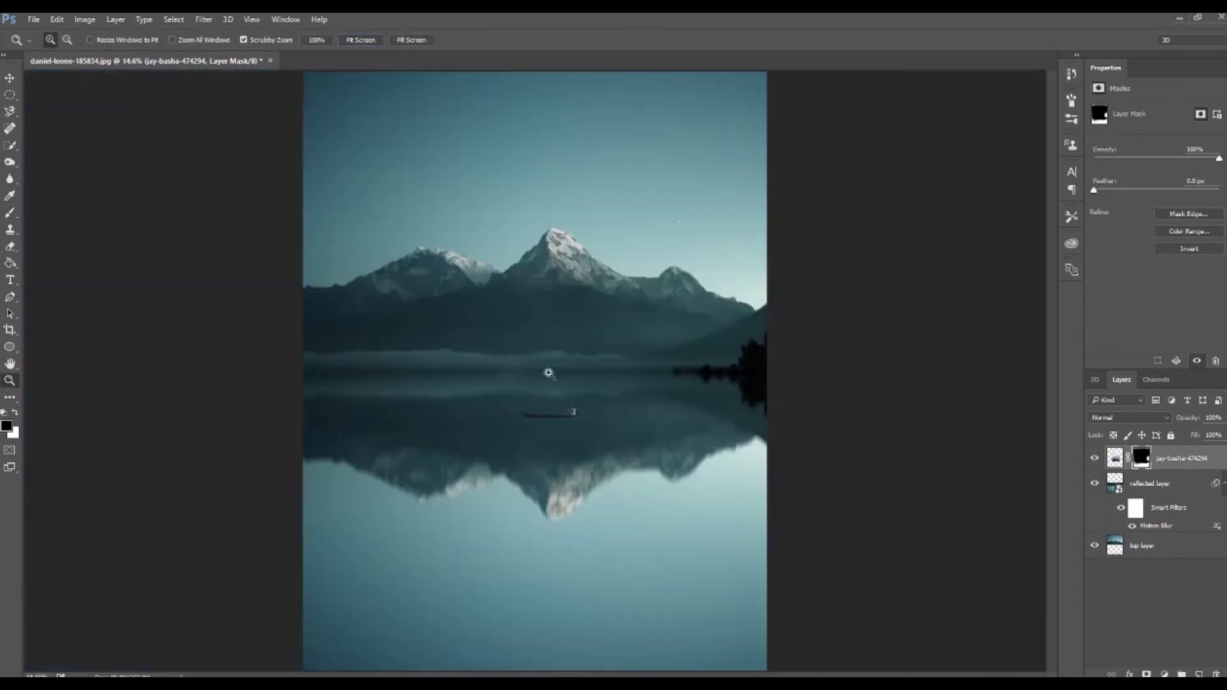
pyautogui.moveTo(537, 452); pyautogui.dragTo(602, 440)
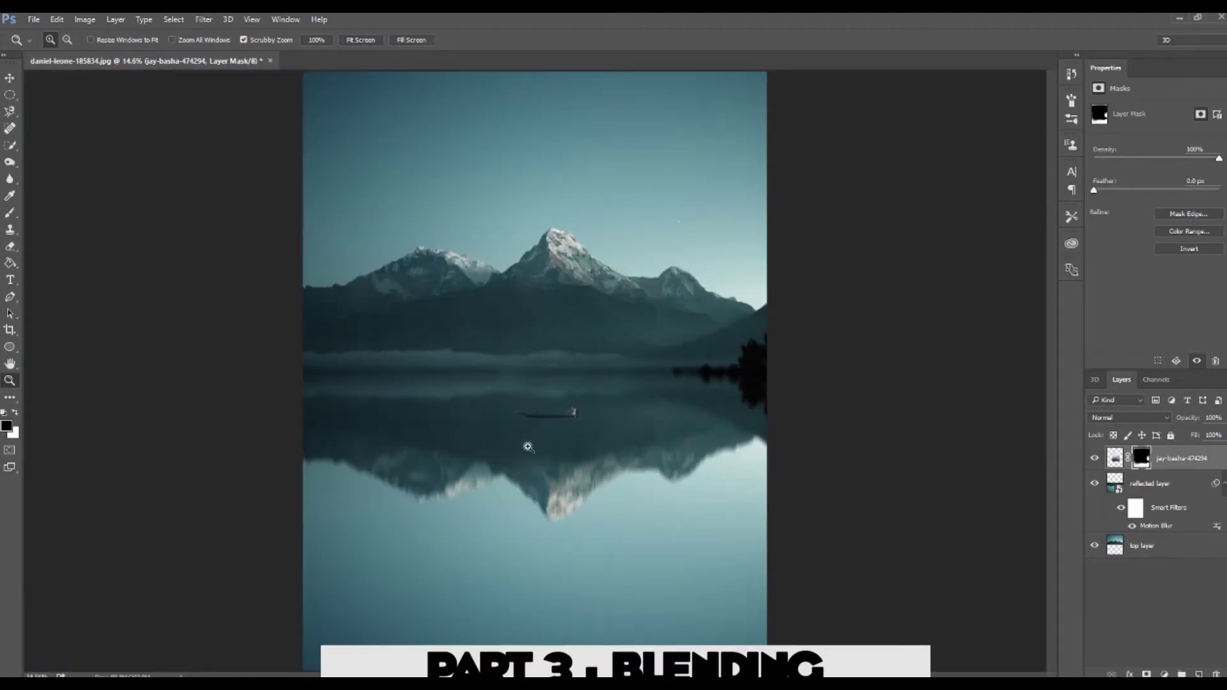
pyautogui.moveTo(543, 406); pyautogui.dragTo(563, 458)
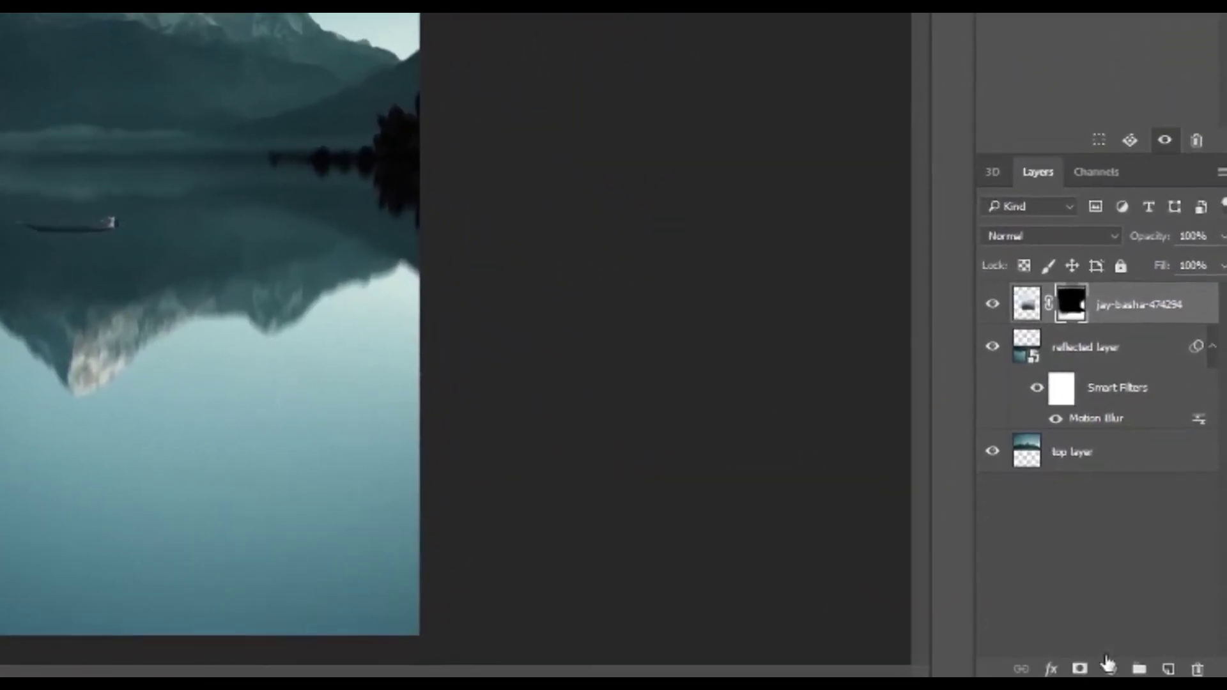
# - Add a Brightness/Contrast adjustment clipped to the boat layer, with brightness at -60 and the contrast lowered
pyautogui.click(1164, 674)
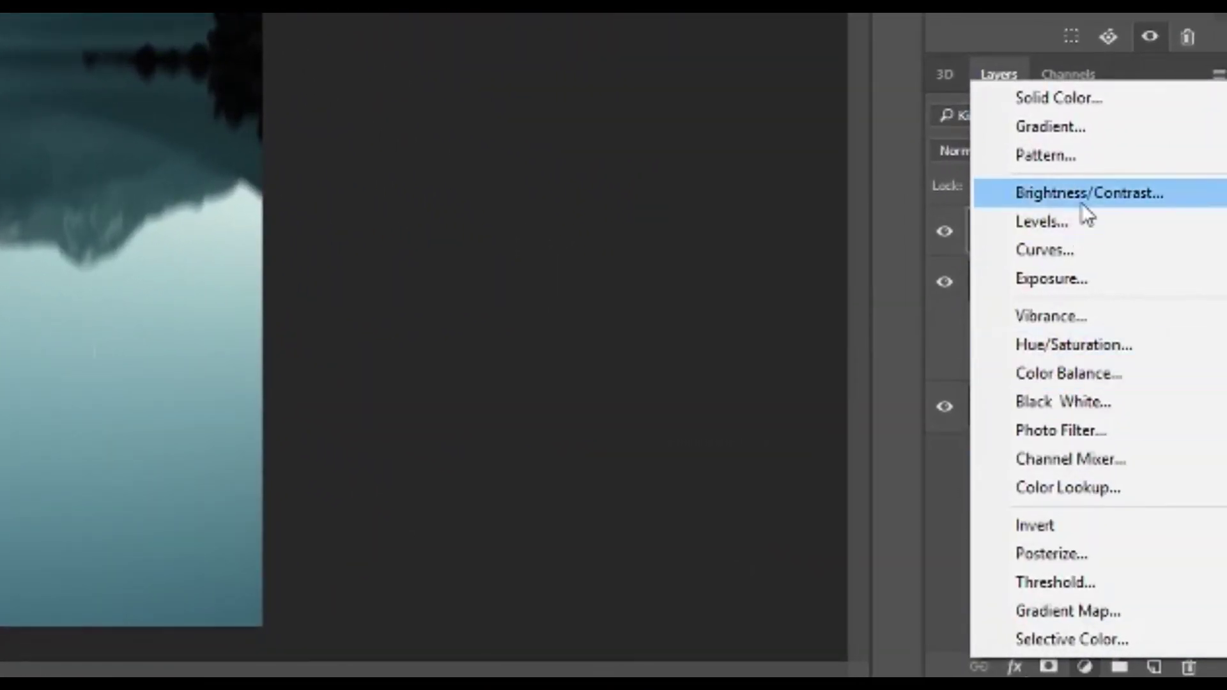
pyautogui.click(1088, 214)
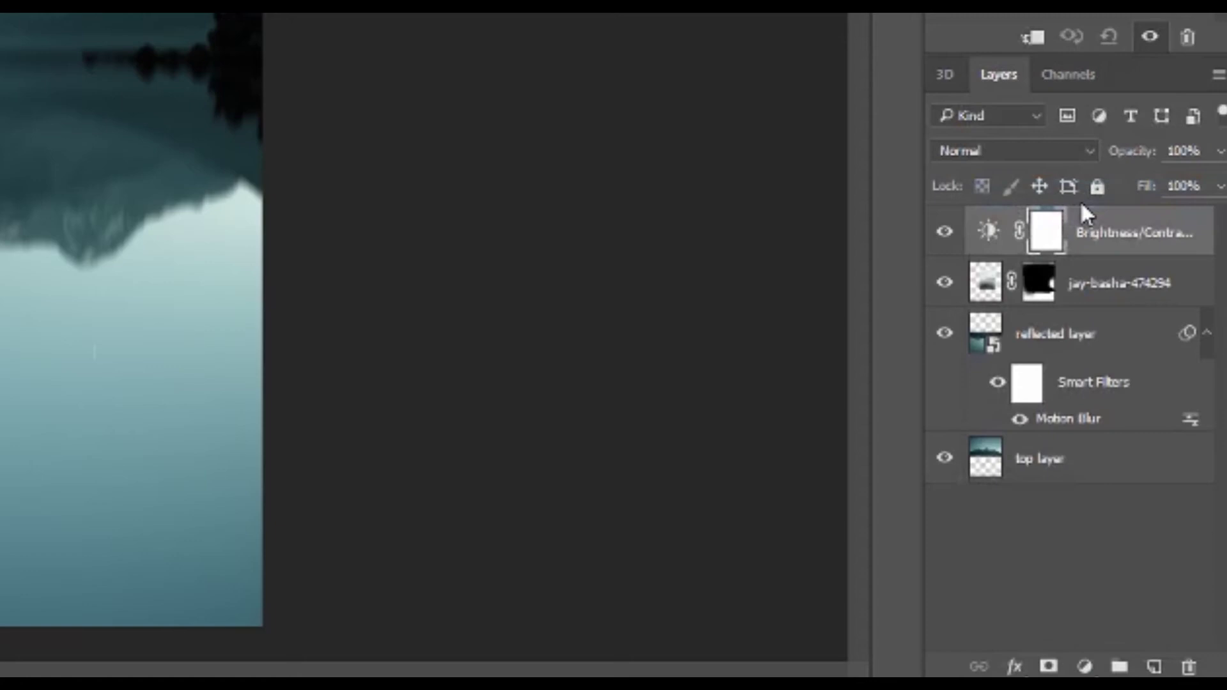
pyautogui.click(1035, 37)
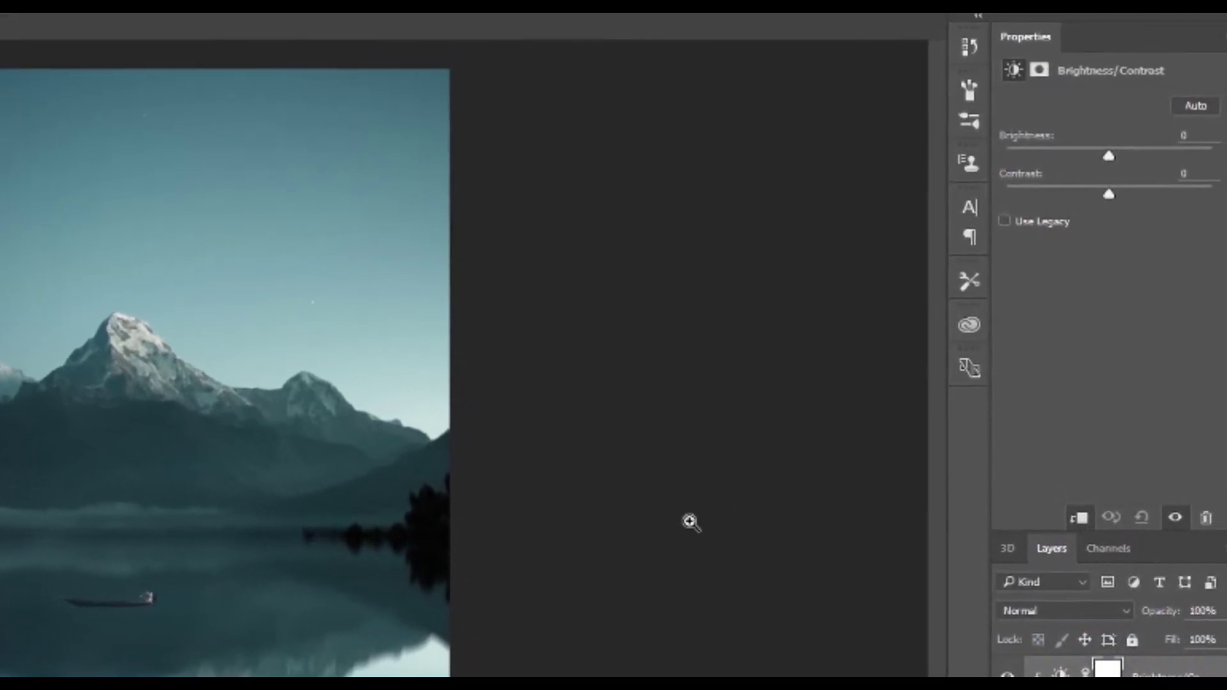
pyautogui.moveTo(1091, 147); pyautogui.dragTo(1053, 151)
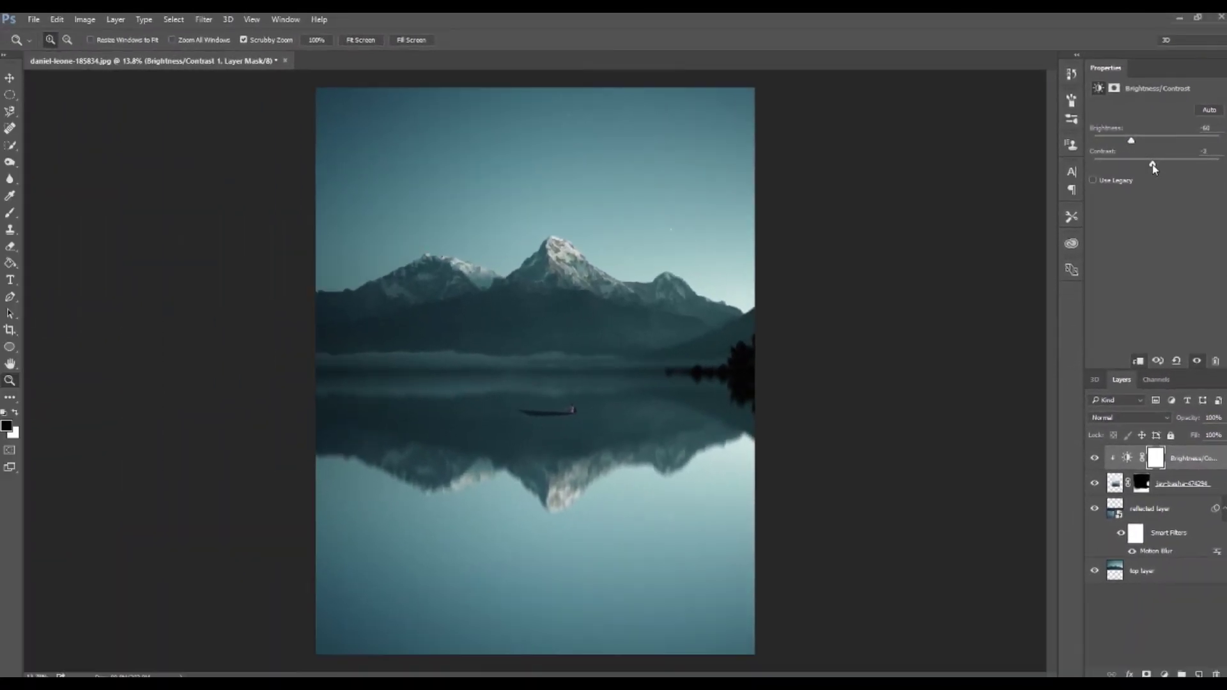
pyautogui.moveTo(1148, 166); pyautogui.dragTo(1136, 170)
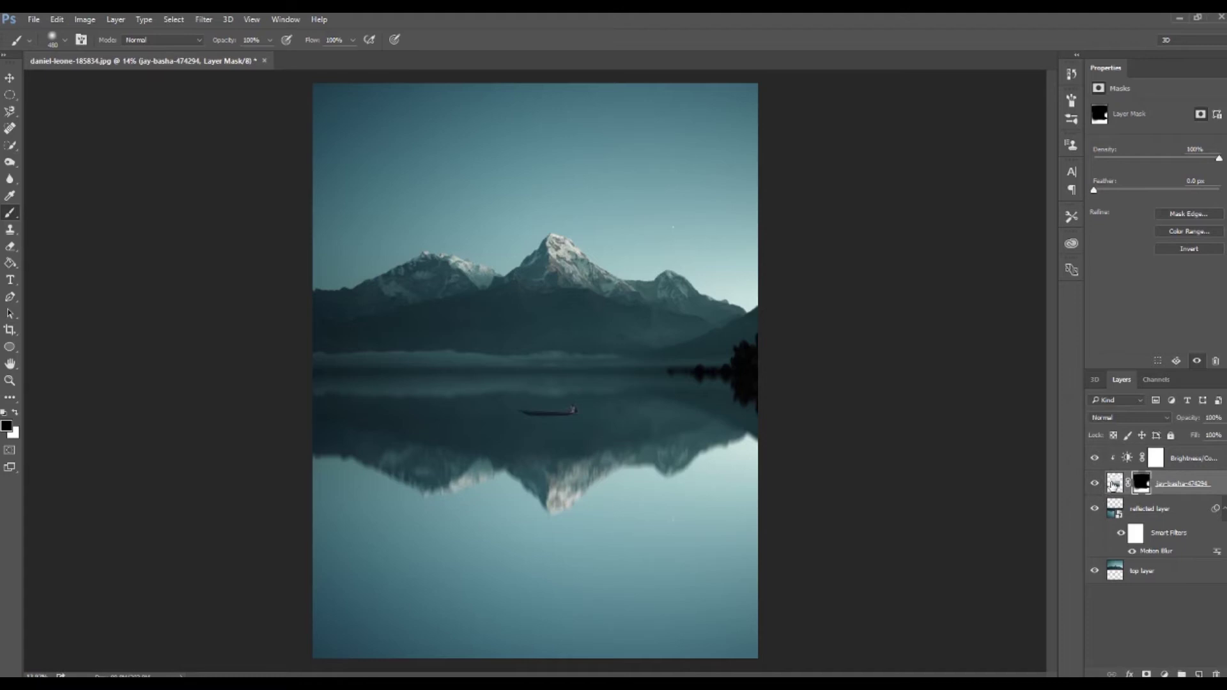
# - Duplicate the boat layer together with its clipped adjustment and rename the boat copy "boat reflected"
pyautogui.click(1123, 457)
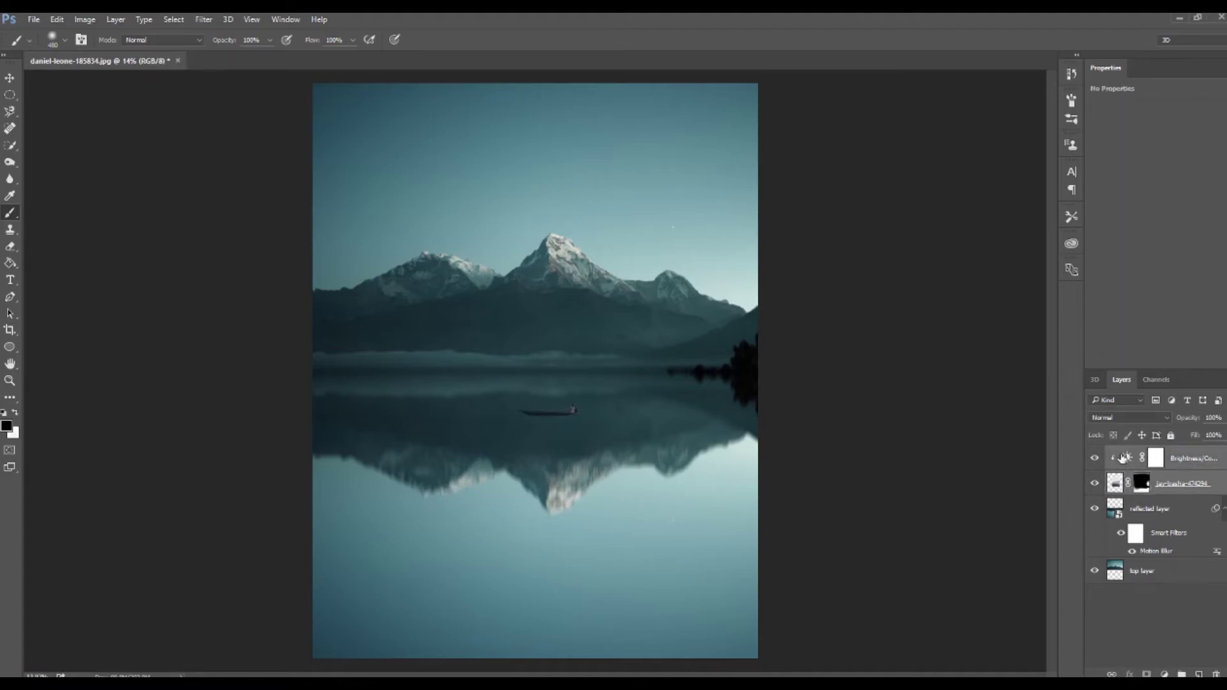
pyautogui.hotkey('ctrl', 'j')
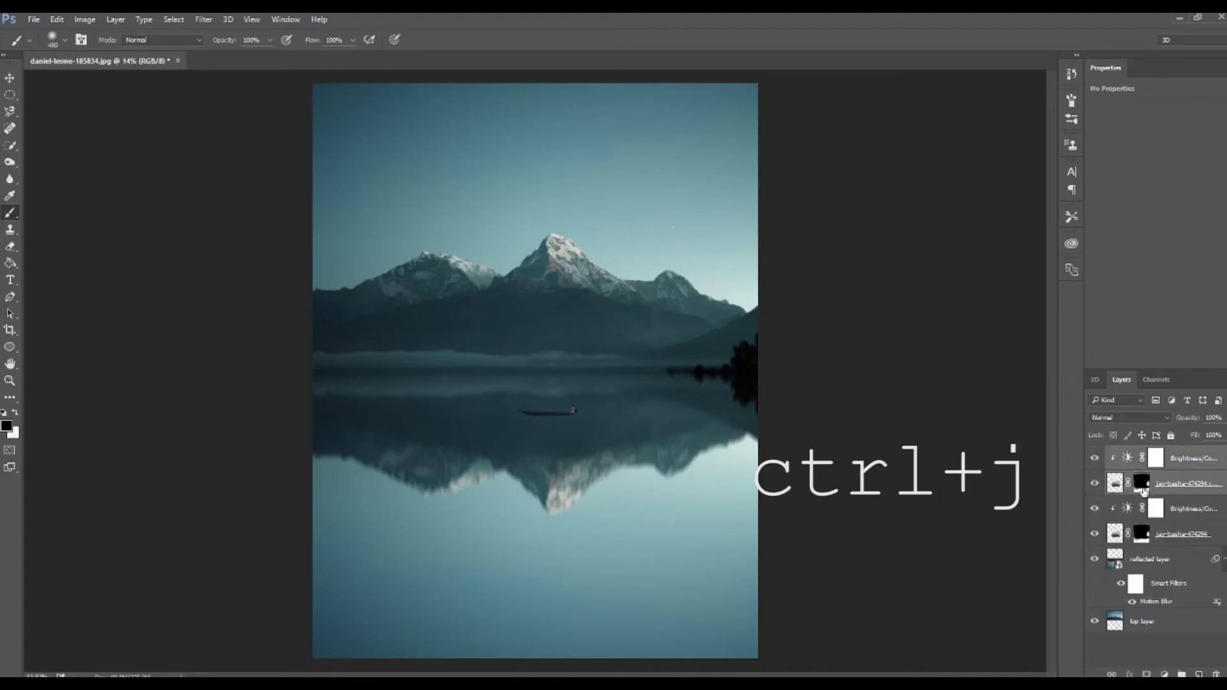
pyautogui.doubleClick(1186, 486)
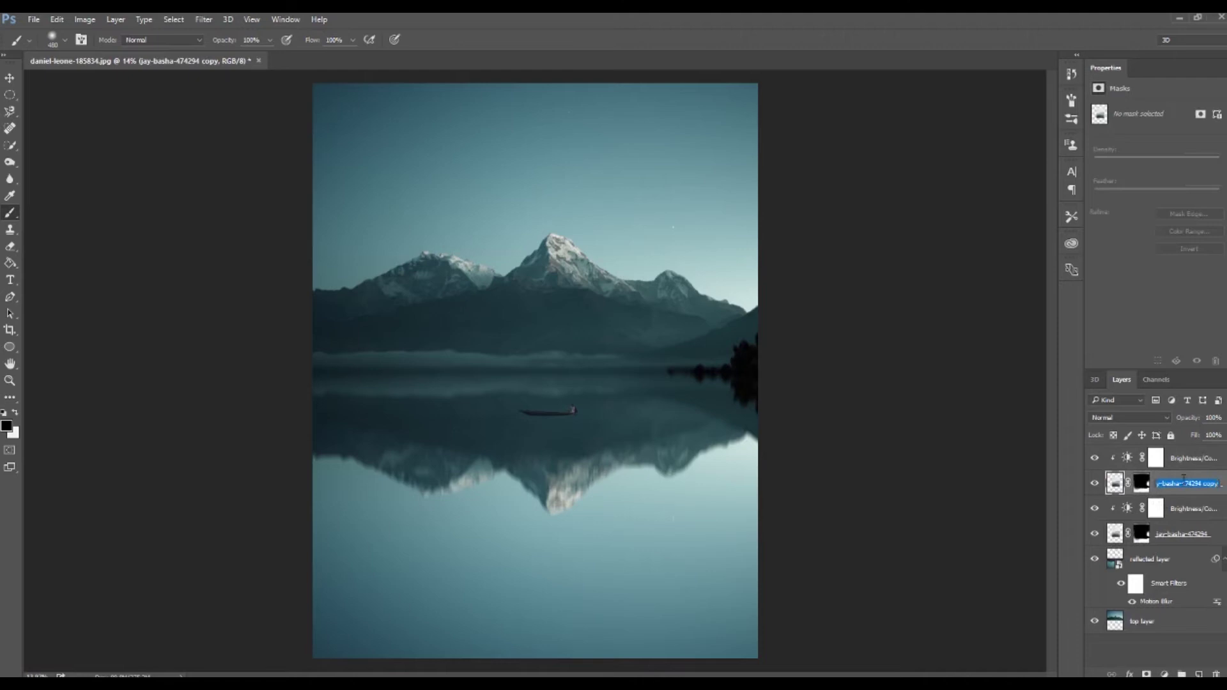
pyautogui.write('boat reflected')
pyautogui.press('Return')
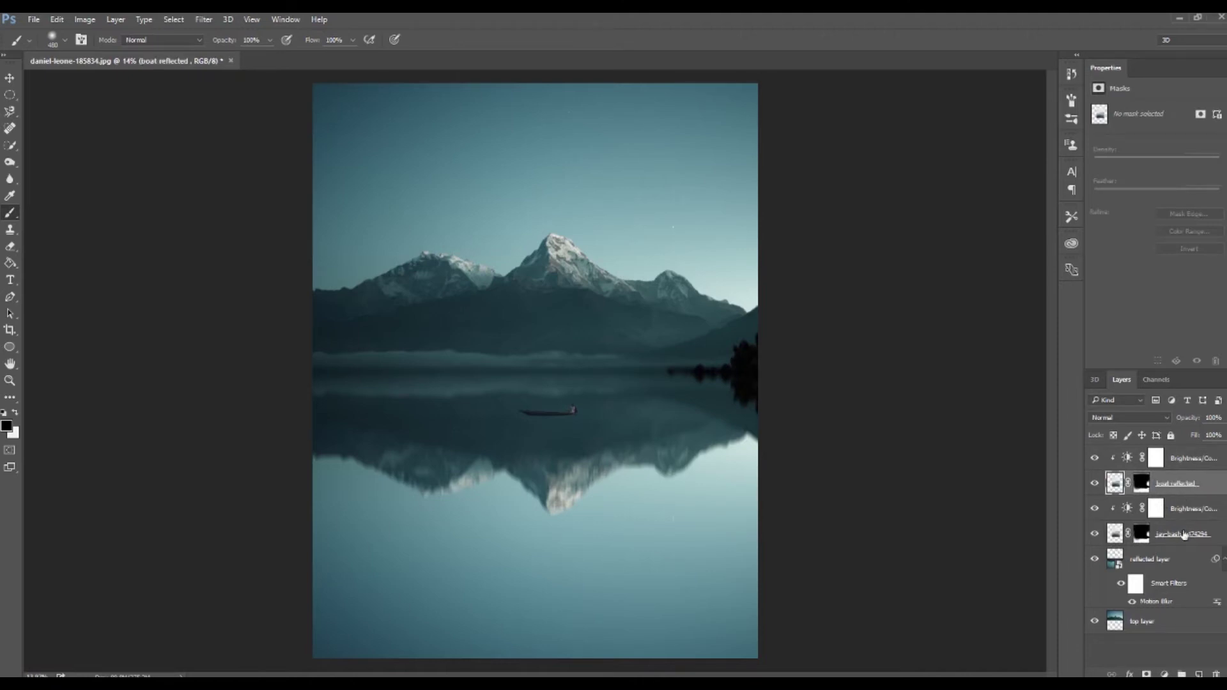
# - Rename the original boat layer "normal boat"
pyautogui.doubleClick(1184, 534)
pyautogui.write('moumal boat')
pyautogui.press('Return')
# - Flip the "boat reflected" layer vertically and move it down to just below the normal boat
pyautogui.hotkey('alt', ']')
pyautogui.hotkey('ctrl', 't')
pyautogui.rightClick(597, 416)
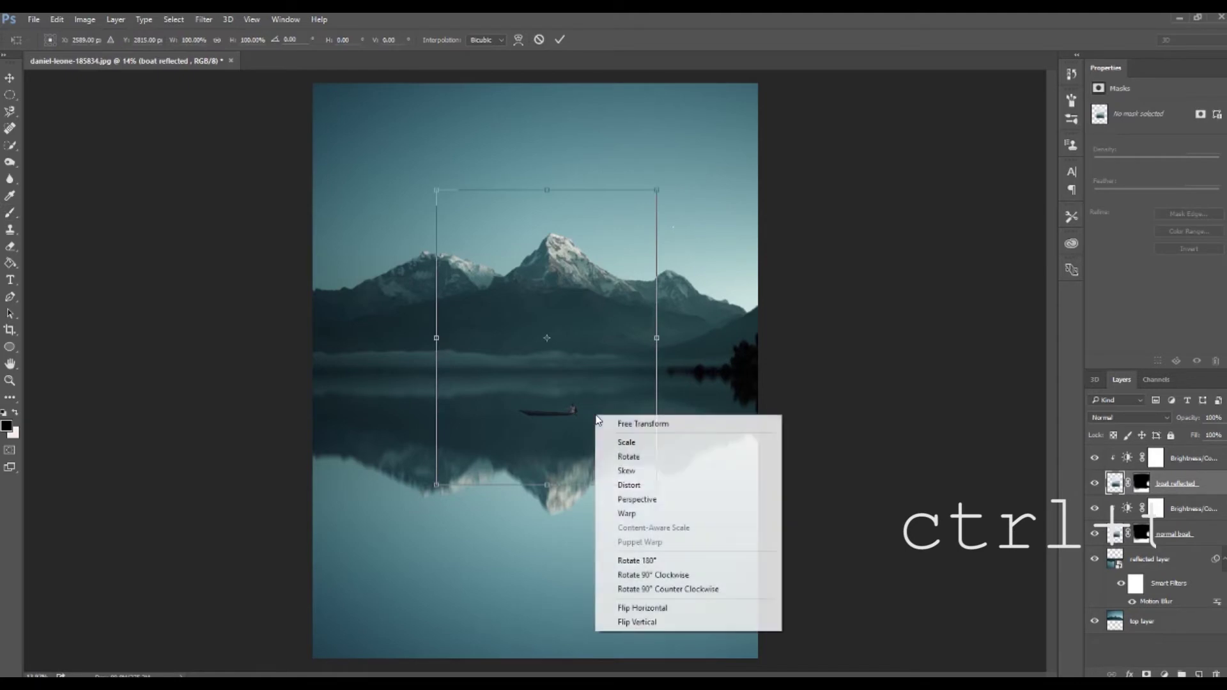
pyautogui.click(637, 623)
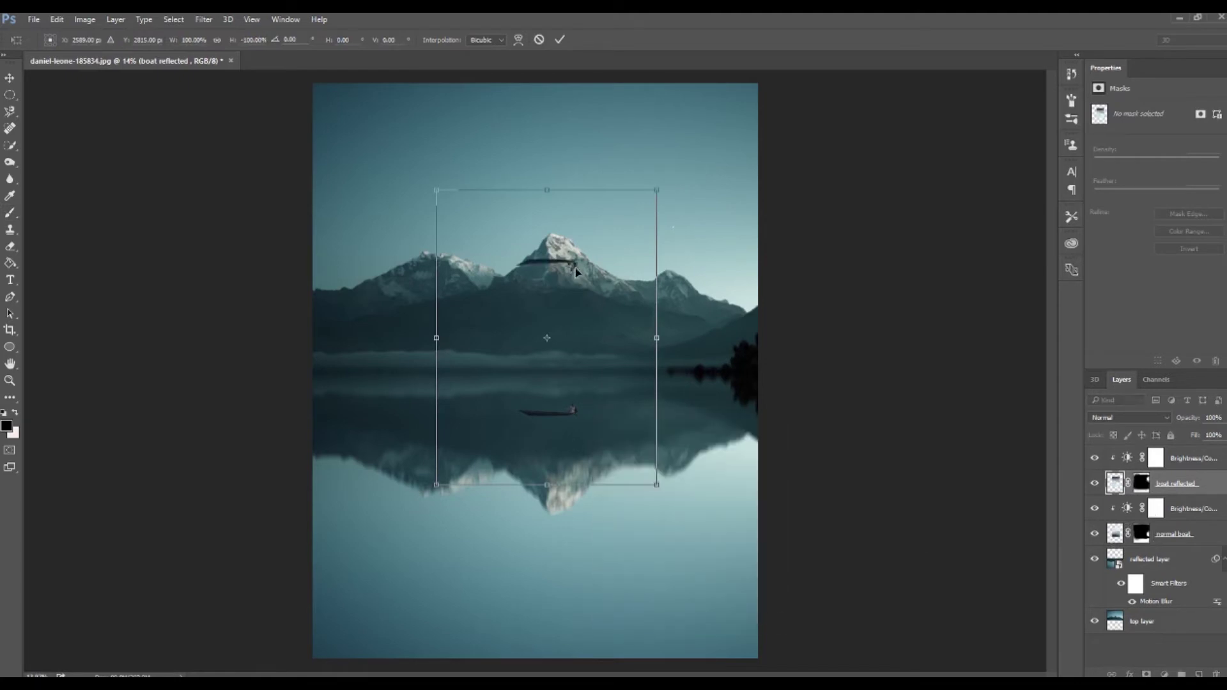
pyautogui.moveTo(573, 259); pyautogui.dragTo(573, 417)
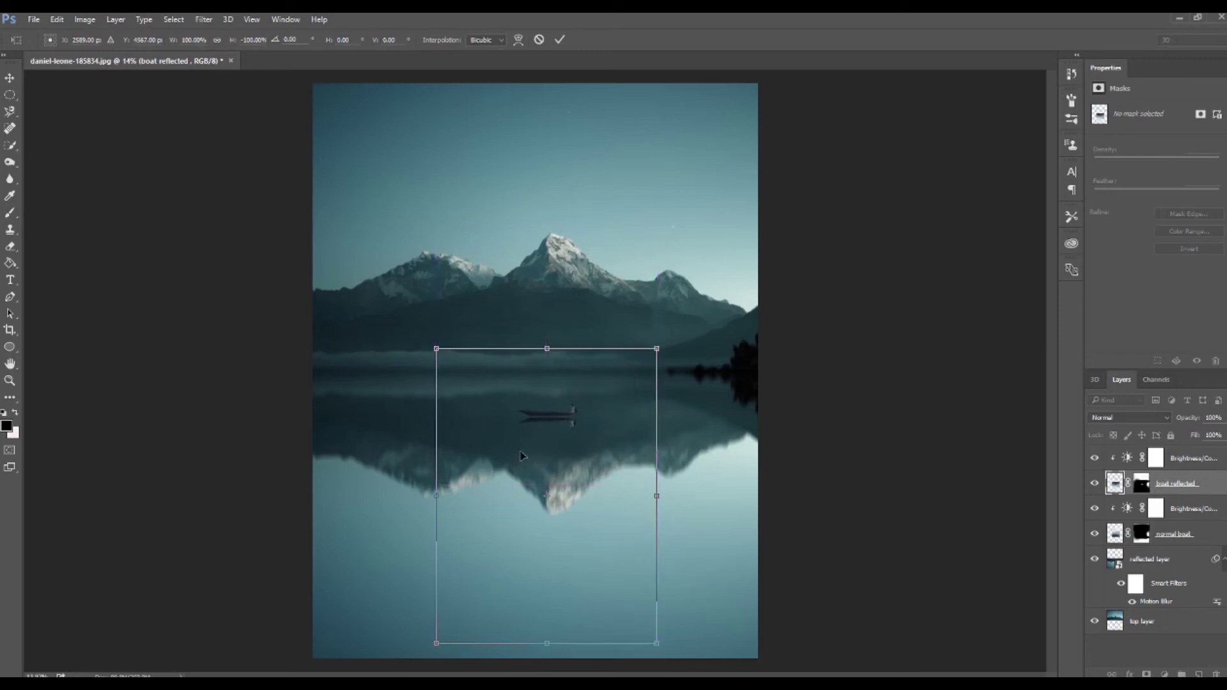
pyautogui.press('Return')
# - Nudge the reflected boat up until it meets the hull, with its layer and adjustment placed beneath the normal boat's
pyautogui.press('b')
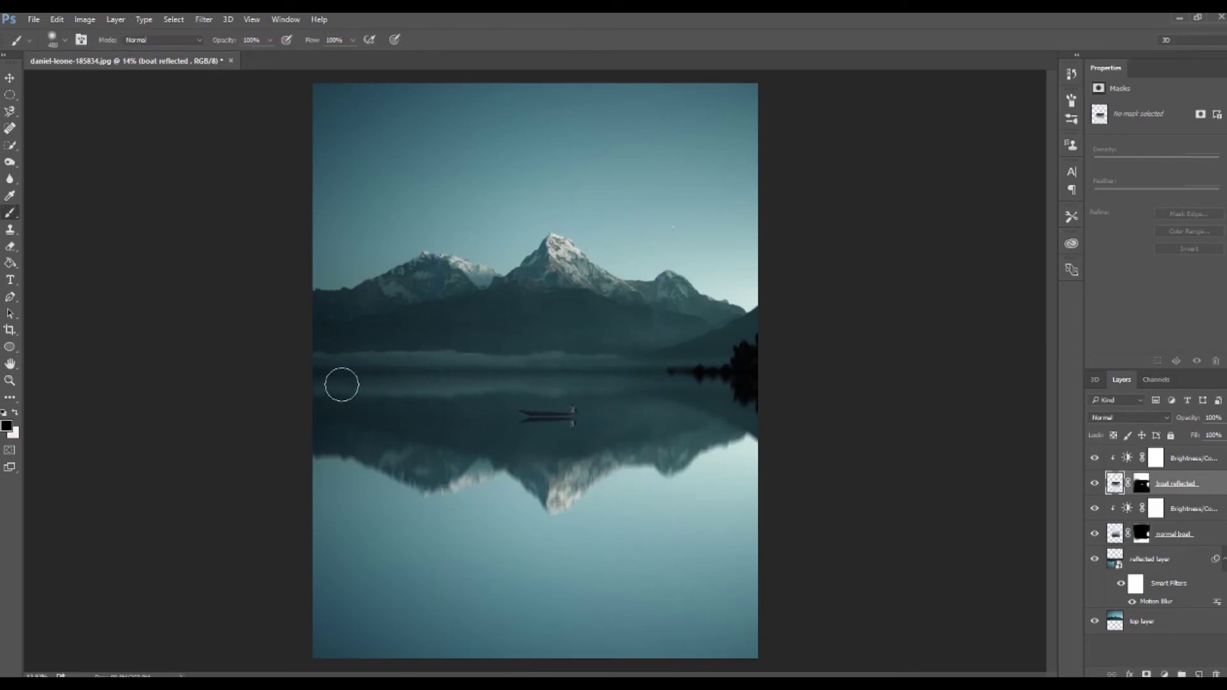
pyautogui.click(9, 382)
pyautogui.moveTo(564, 393); pyautogui.dragTo(662, 447)
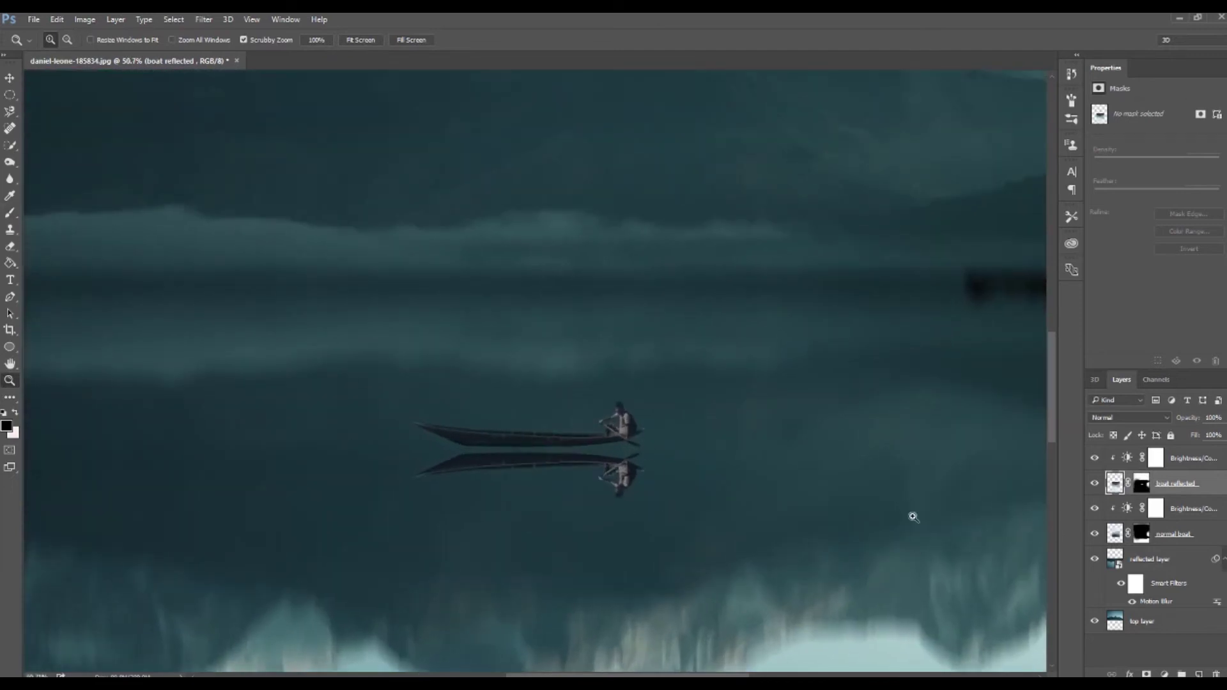
pyautogui.hotkey('ctrl', 't')
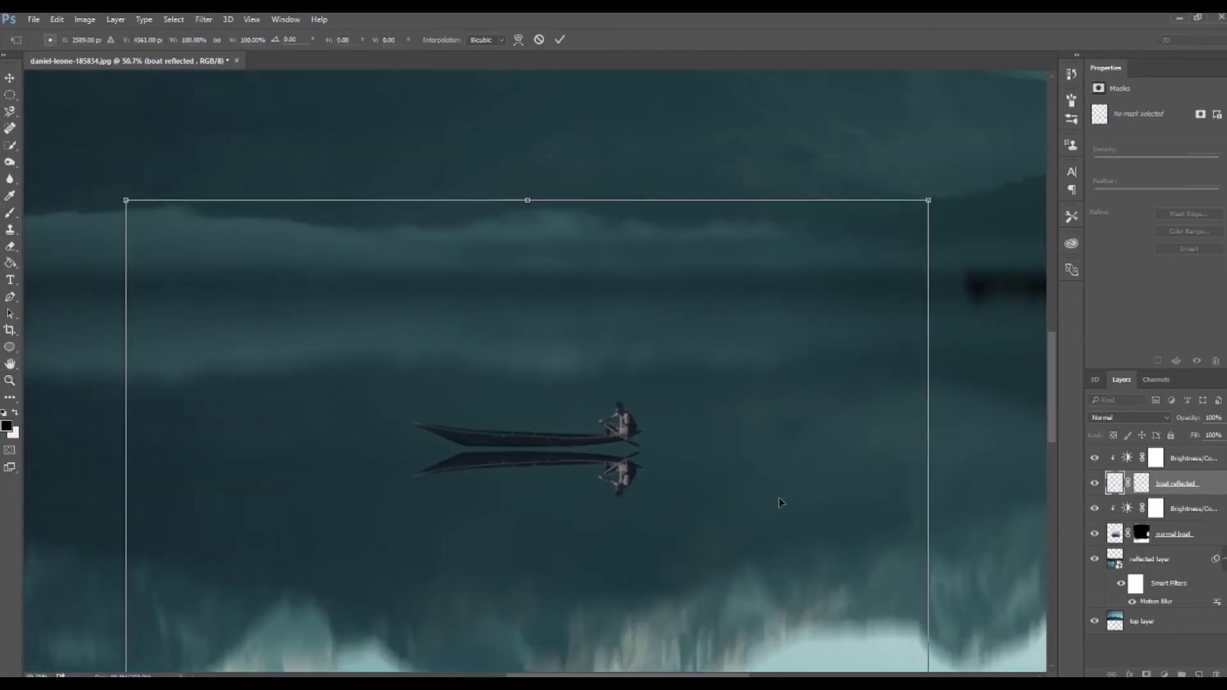
pyautogui.press('Up')
pyautogui.press('Up')
pyautogui.press('Up')
pyautogui.press('Up')
pyautogui.press('Up')
pyautogui.press('Up')
pyautogui.press('Up')
pyautogui.press('Up')
pyautogui.press('Up')
pyautogui.press('Up')
pyautogui.press('Up')
pyautogui.press('Up')
pyautogui.press('Up')
pyautogui.press('Up')
pyautogui.press('Up')
pyautogui.press('Up')
pyautogui.press('Up')
pyautogui.press('Up')
pyautogui.press('Up')
pyautogui.press('Up')
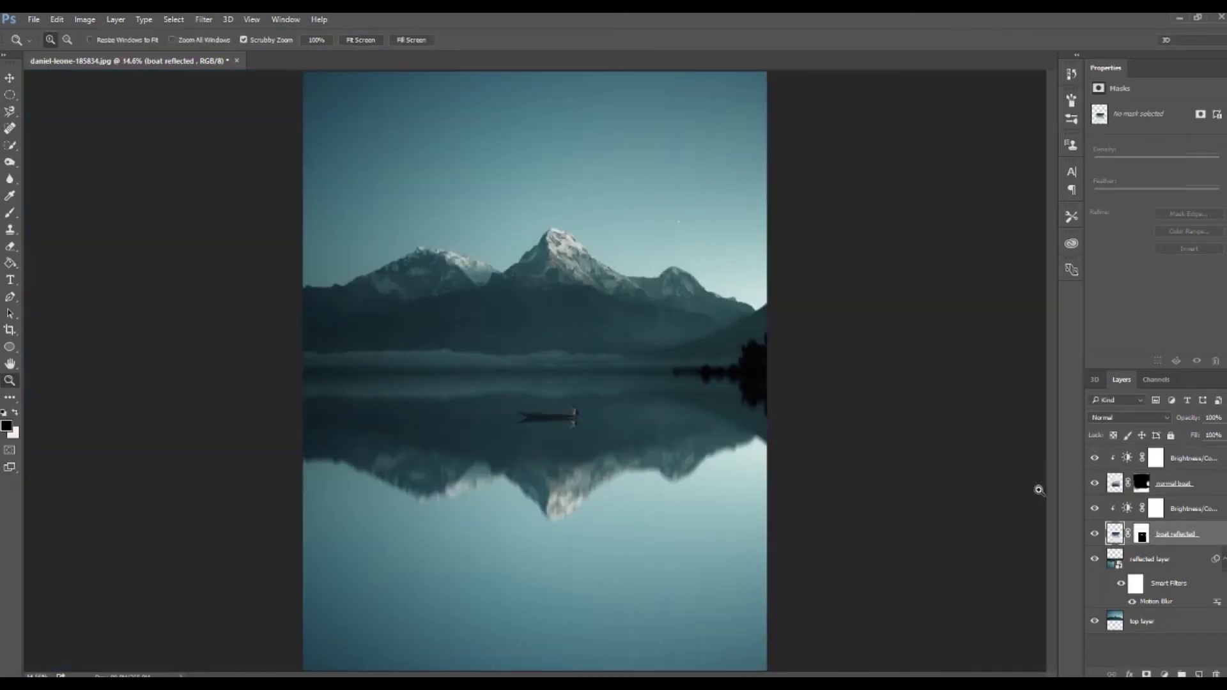
# - Convert the "boat reflected" layer to a smart object
pyautogui.rightClick(1104, 536)
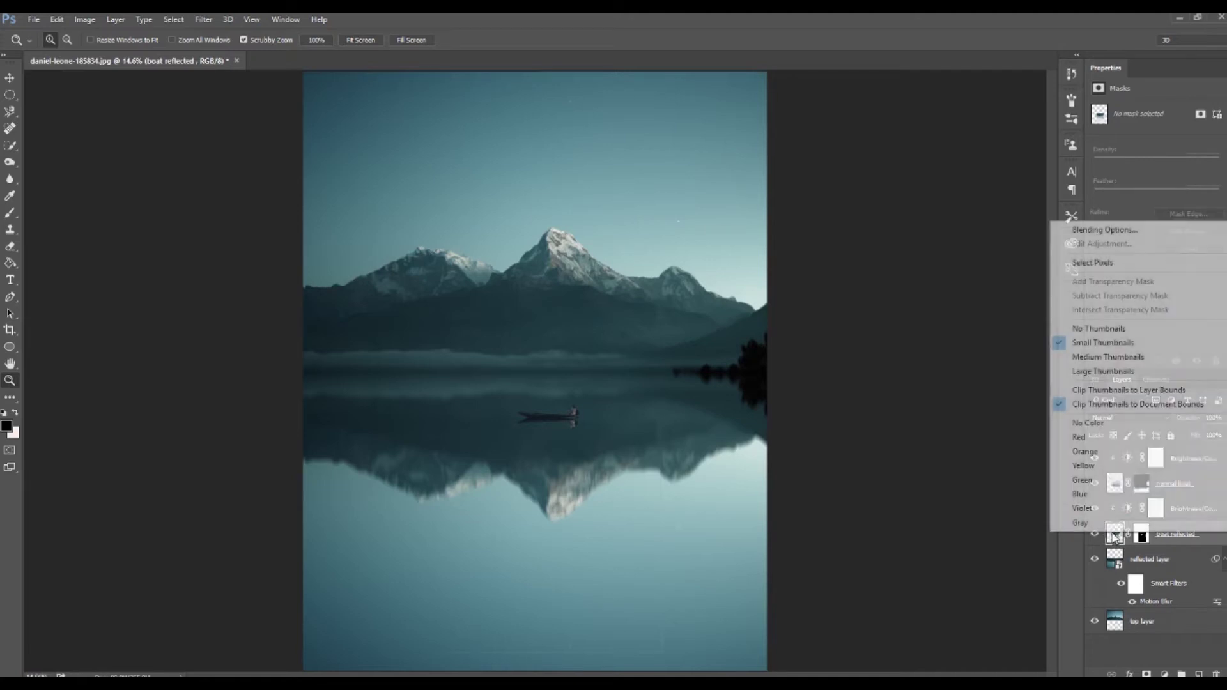
pyautogui.rightClick(1202, 539)
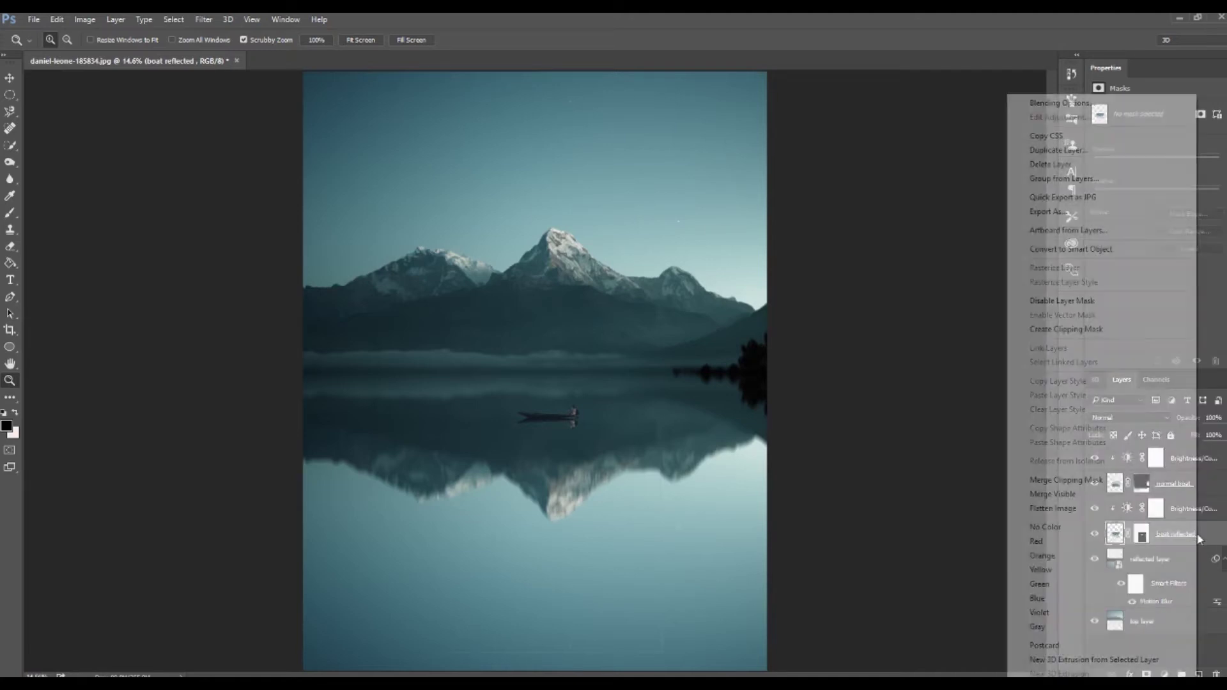
pyautogui.click(1080, 251)
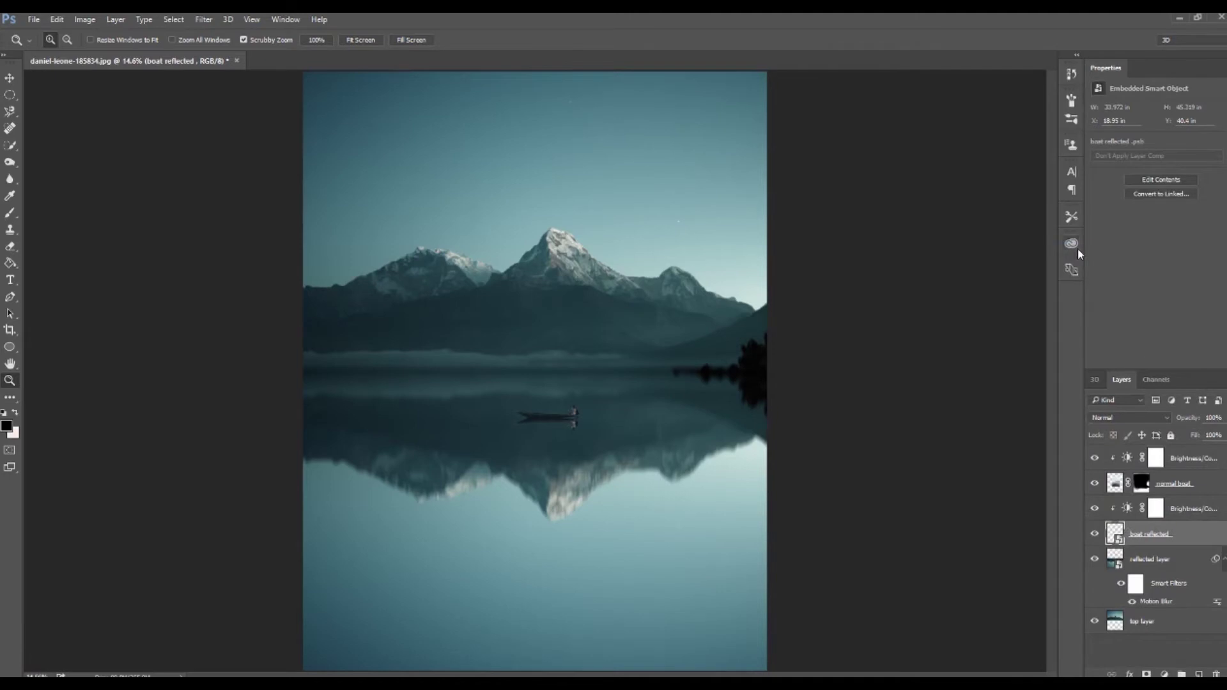
# - Apply a Motion Blur to the reflected boat with an angle of -90° and a distance of 38 pixels
pyautogui.click(213, 18)
pyautogui.moveTo(269, 165)
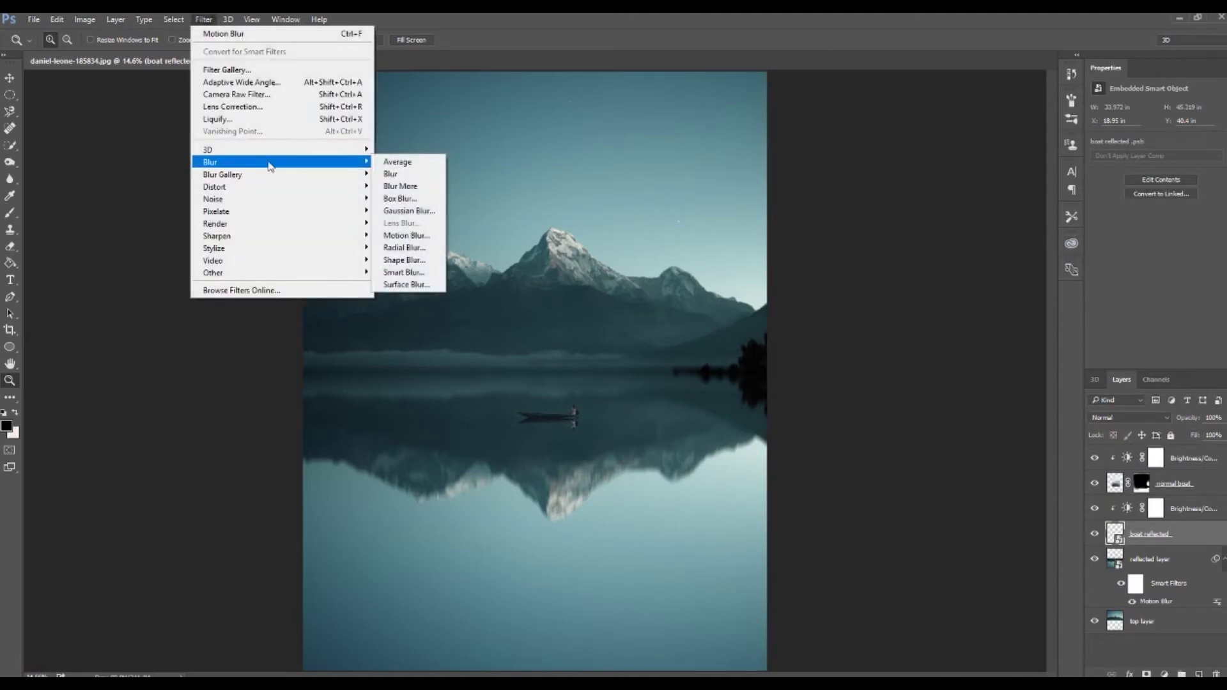
pyautogui.click(385, 235)
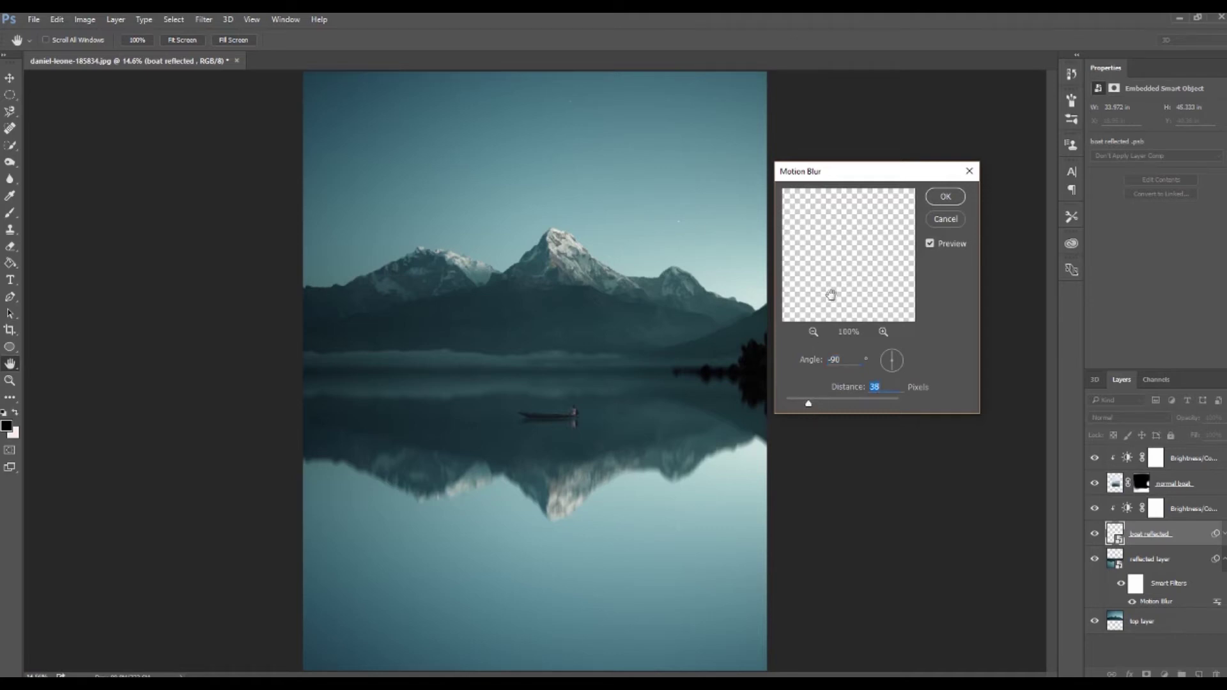
pyautogui.click(945, 196)
# - Shift the blurred boat reflection slightly up so it sits closer against the hull
pyautogui.press('z')
pyautogui.moveTo(538, 435); pyautogui.dragTo(574, 411)
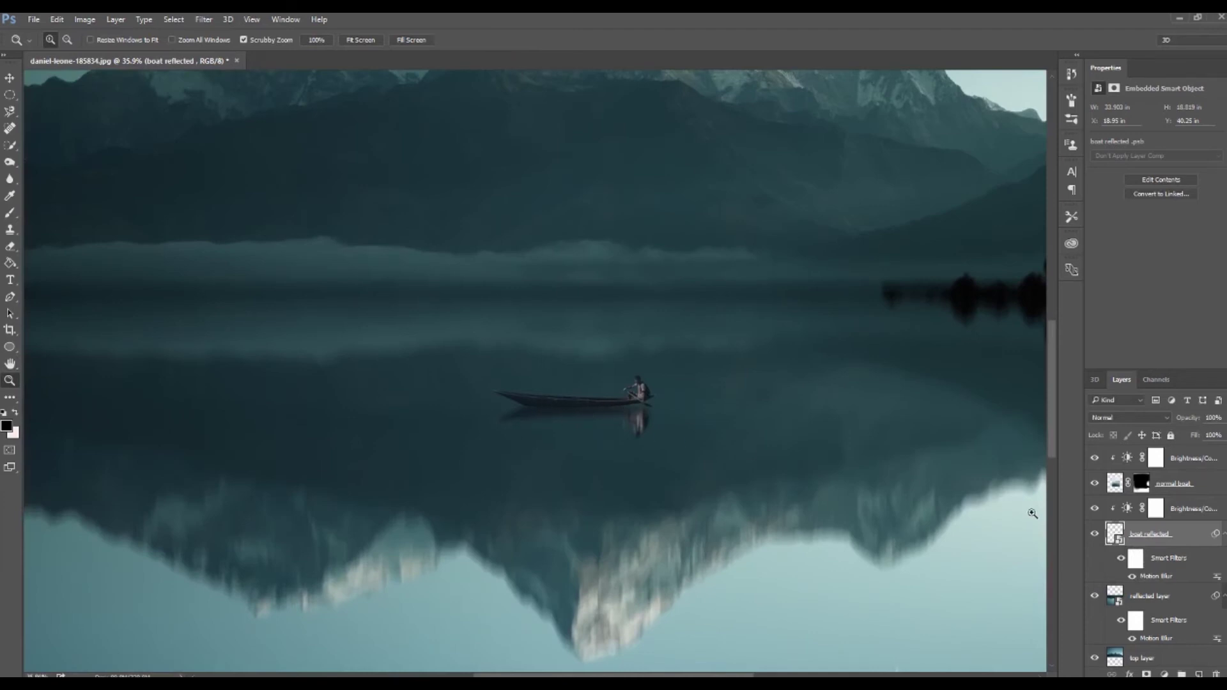
pyautogui.hotkey('ctrl', 't')
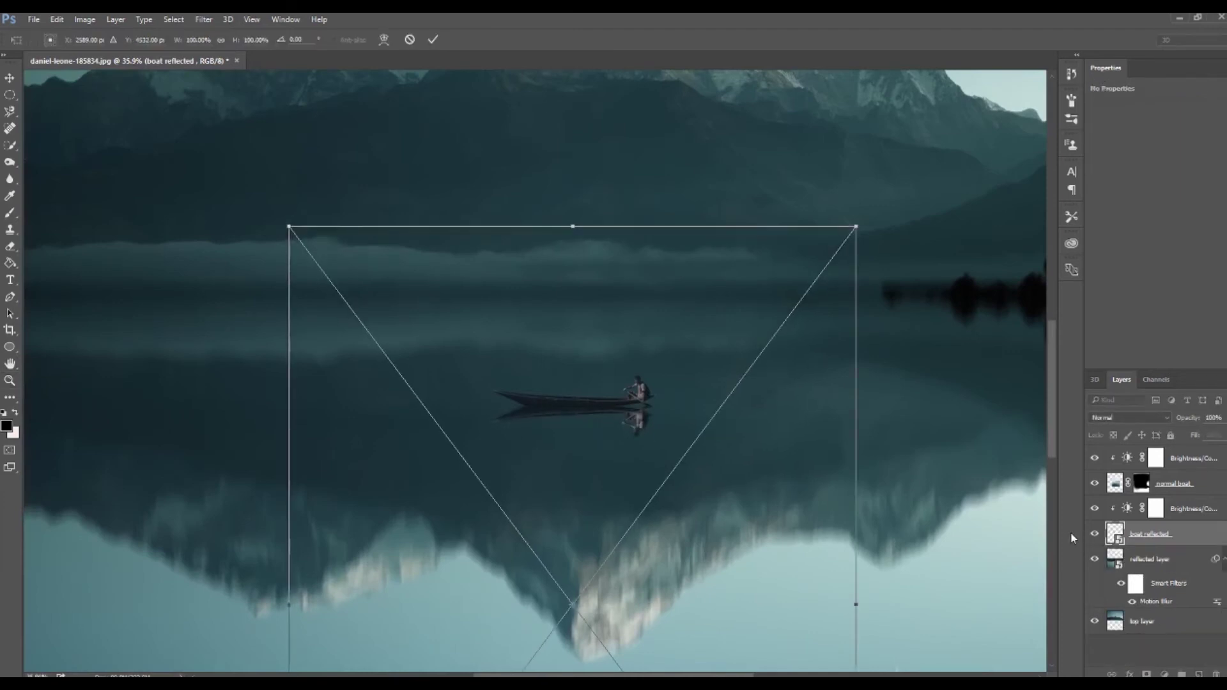
pyautogui.press('Return')
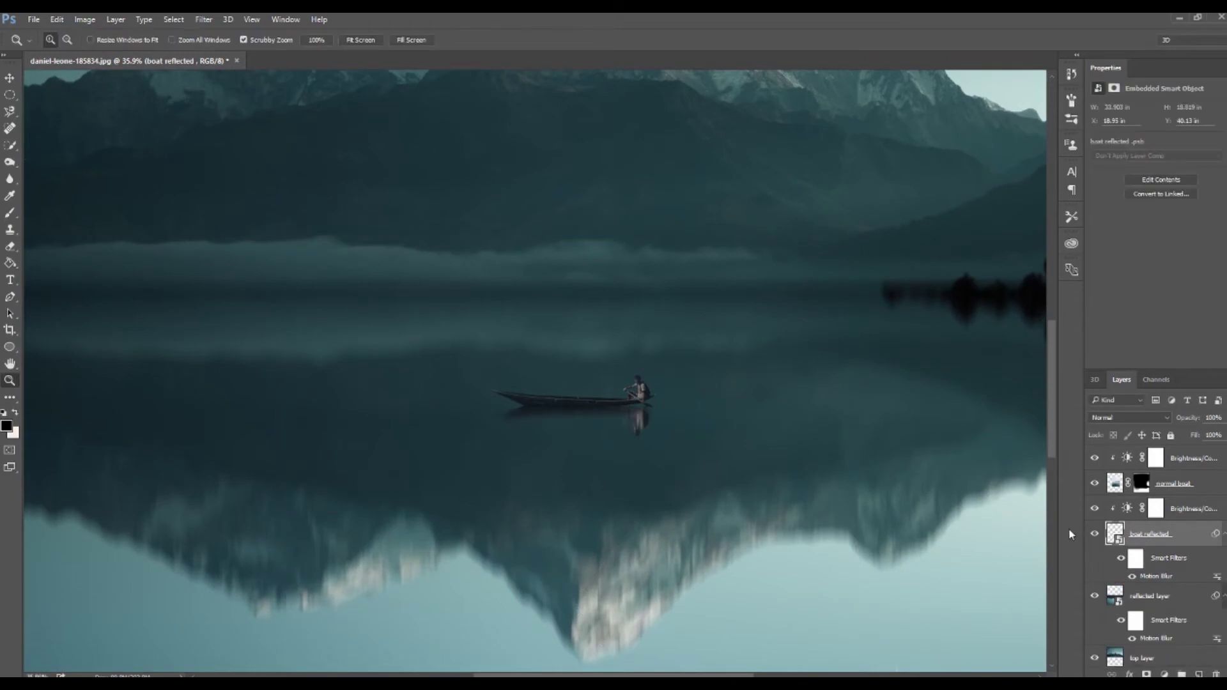
# - Nudge the blurred boat reflection a touch further up with Free Transform and check the whole composition
pyautogui.hotkey('ctrl', 't')
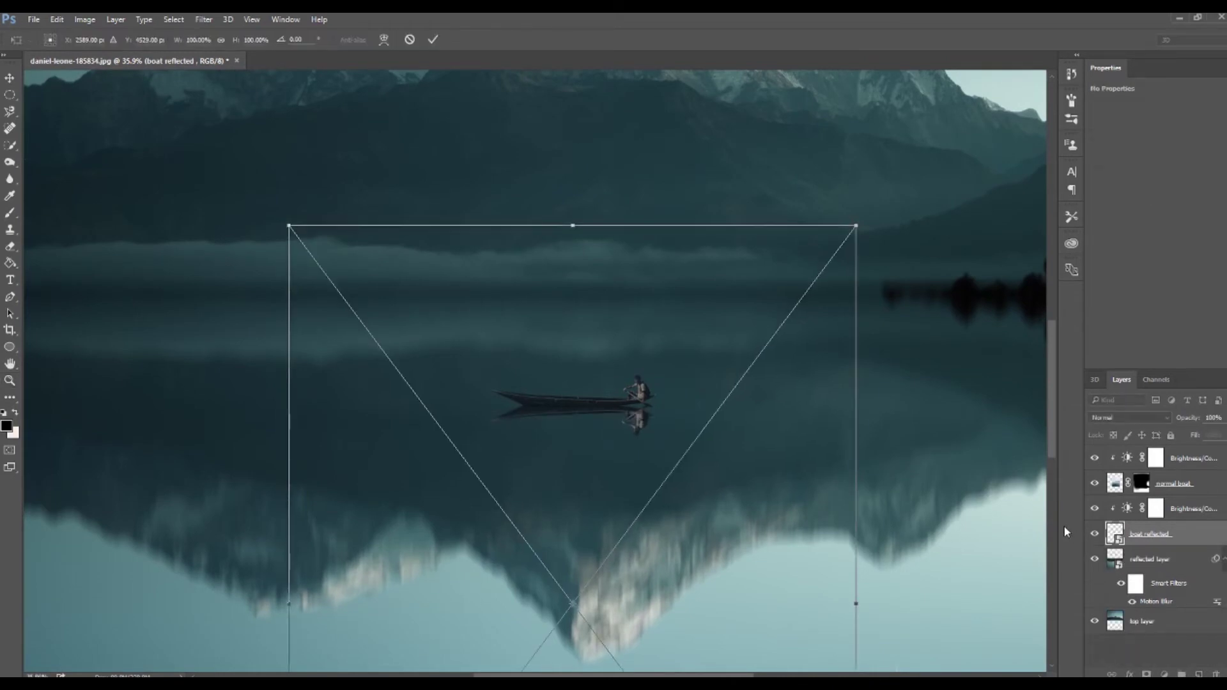
pyautogui.press('Return')
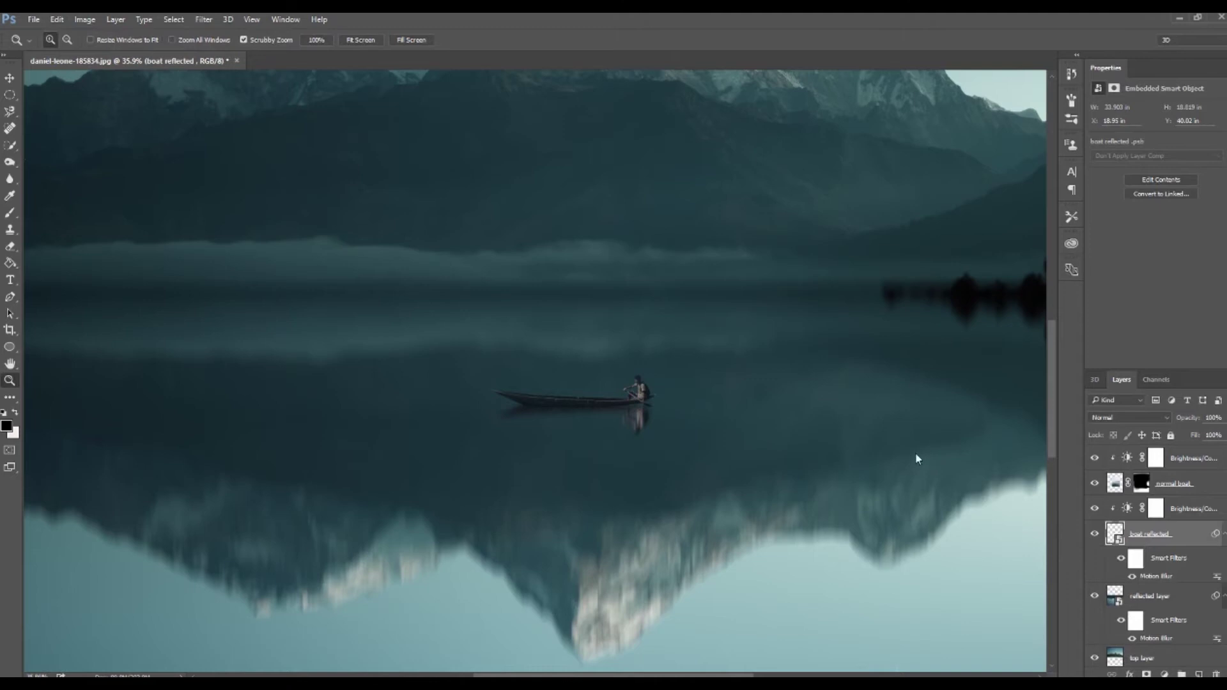
pyautogui.click(352, 39)
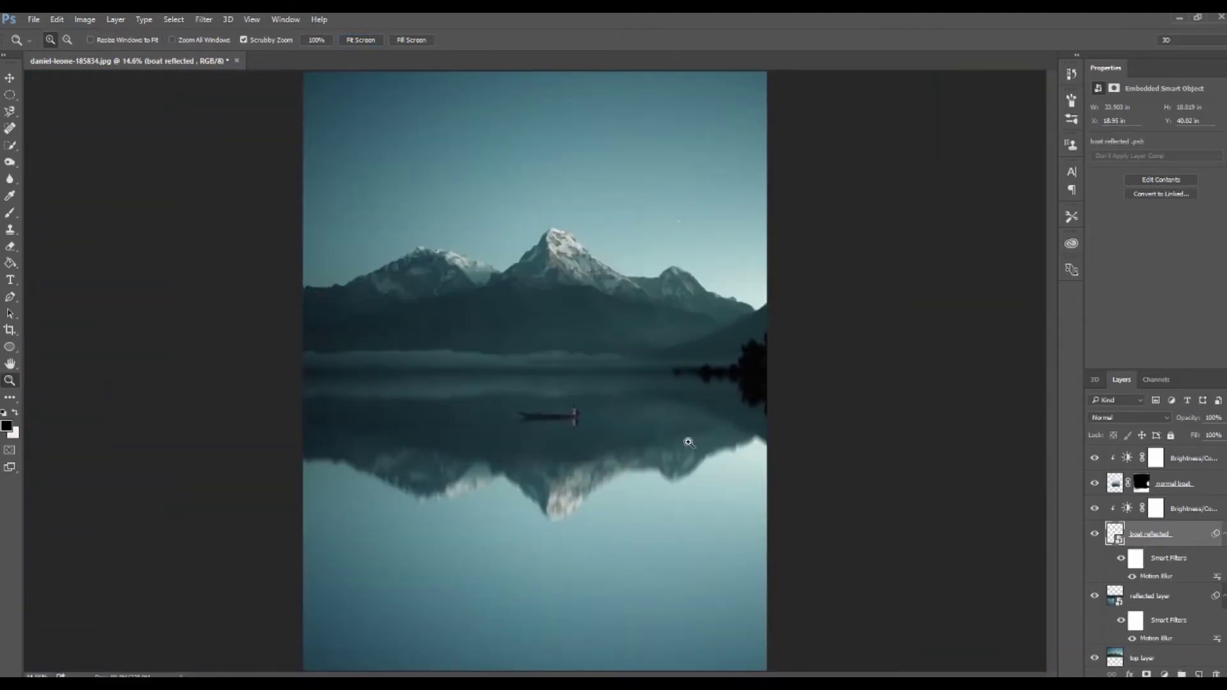
pyautogui.moveTo(691, 442); pyautogui.dragTo(668, 442)
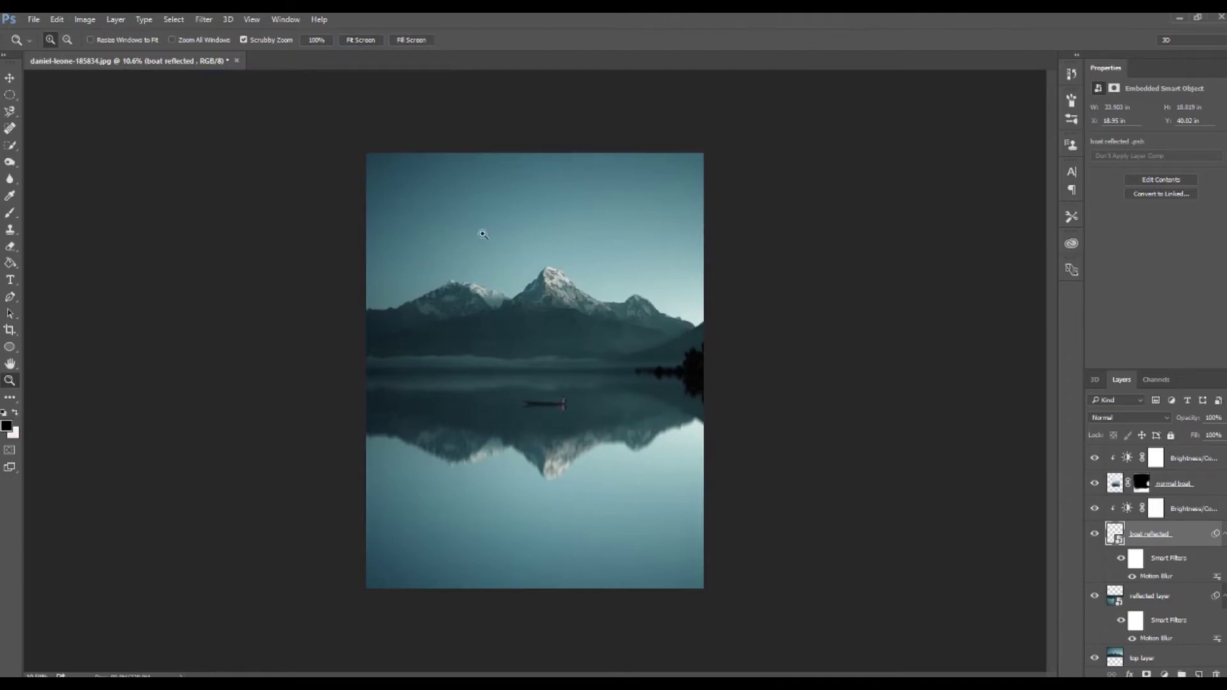
pyautogui.moveTo(559, 386); pyautogui.dragTo(618, 396)
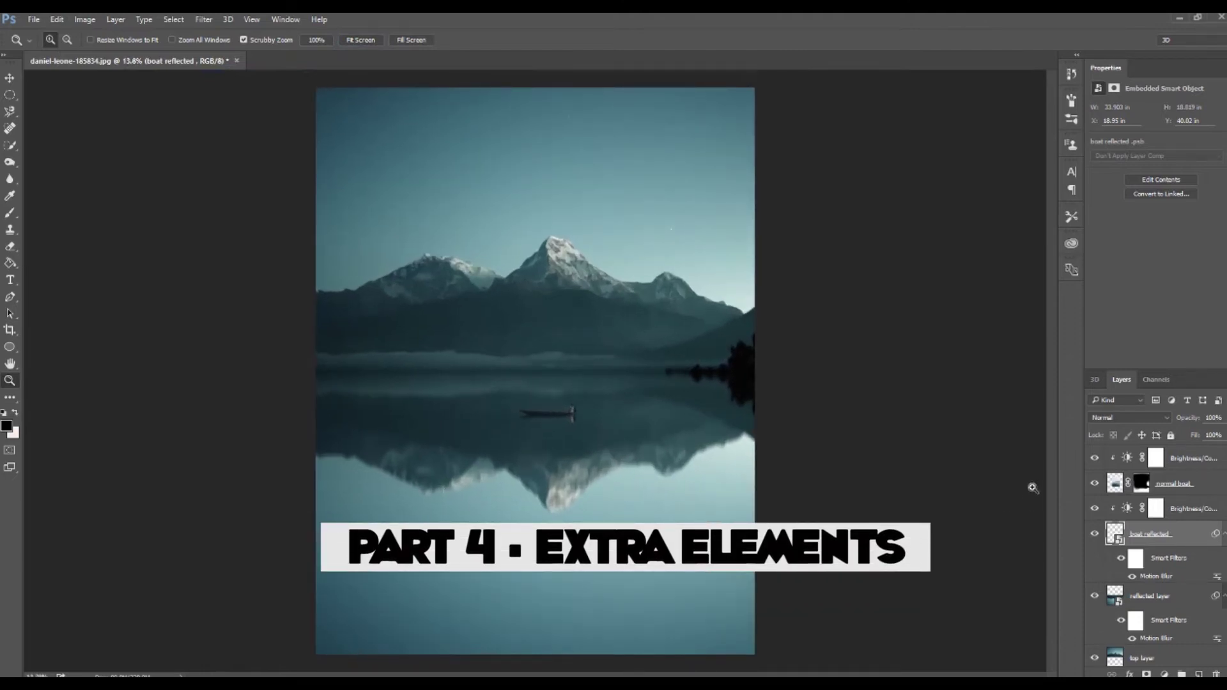
# - Add a new empty layer at the top of the layer stack and name it "moon"
pyautogui.click(1178, 466)
pyautogui.click(1199, 674)
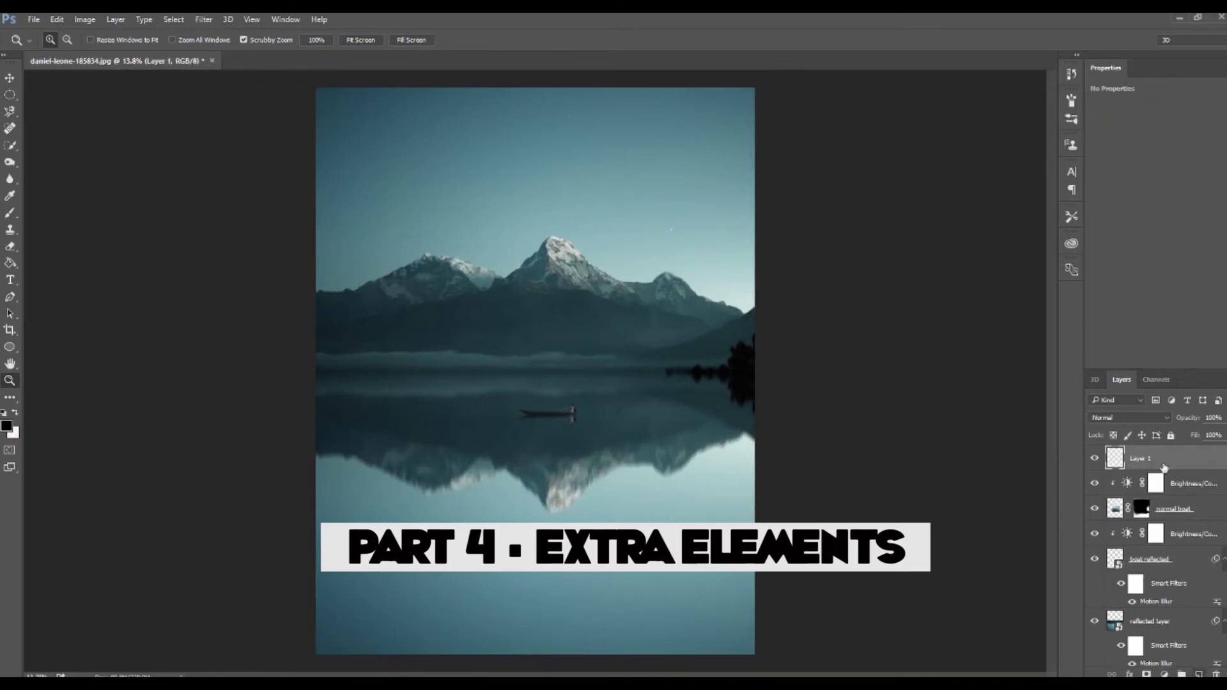
pyautogui.doubleClick(1141, 459)
pyautogui.write('moon')
pyautogui.press('Return')
# - Look through the installed brush presets of the Brush tool, from the default tips to the custom cloud, grass and particle brushes
pyautogui.press('b')
pyautogui.click(64, 40)
pyautogui.press('Escape')
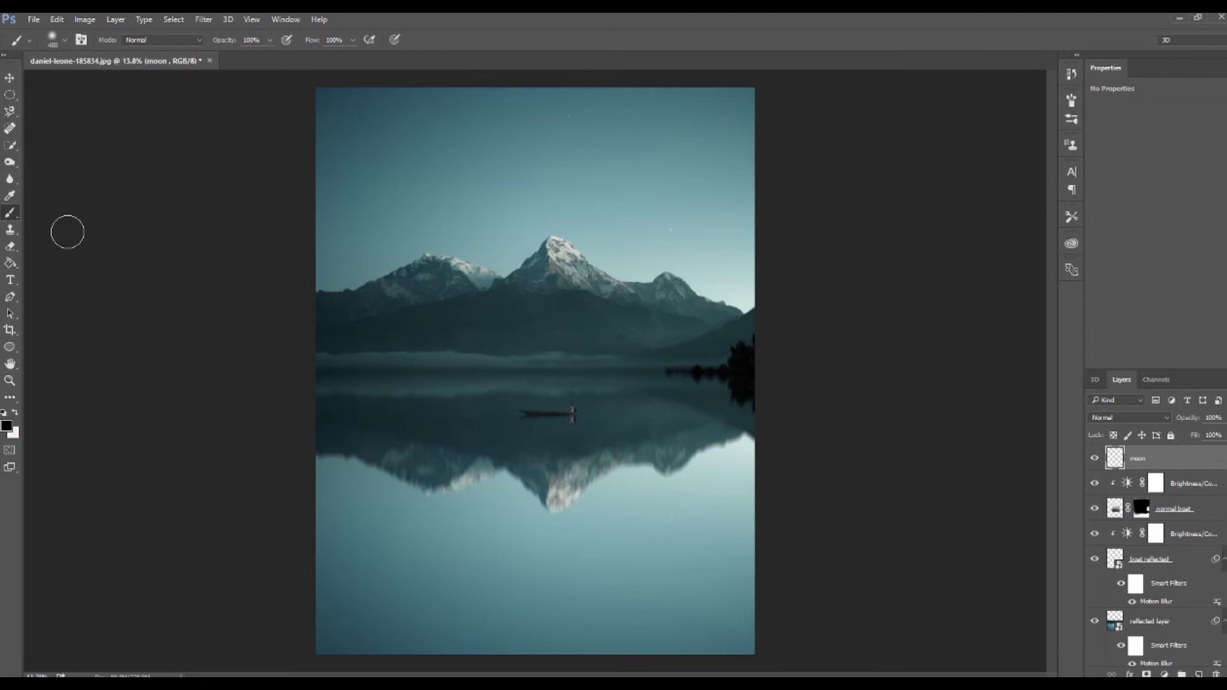
pyautogui.click(64, 39)
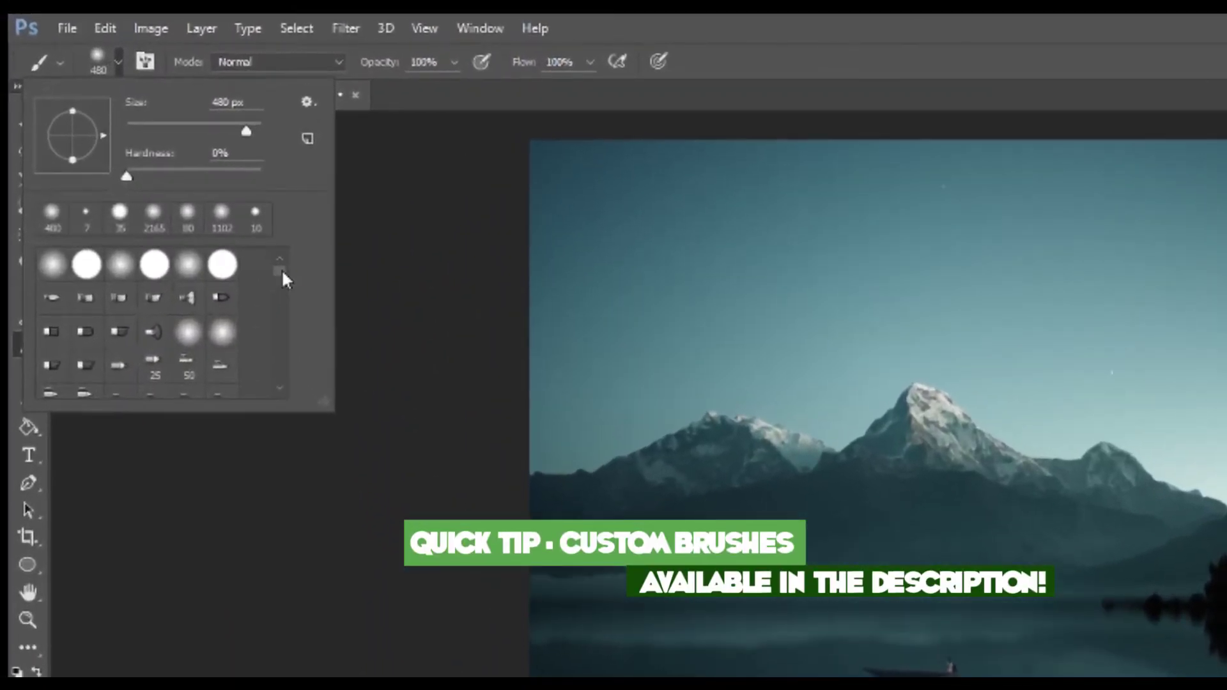
pyautogui.moveTo(239, 232); pyautogui.dragTo(239, 236)
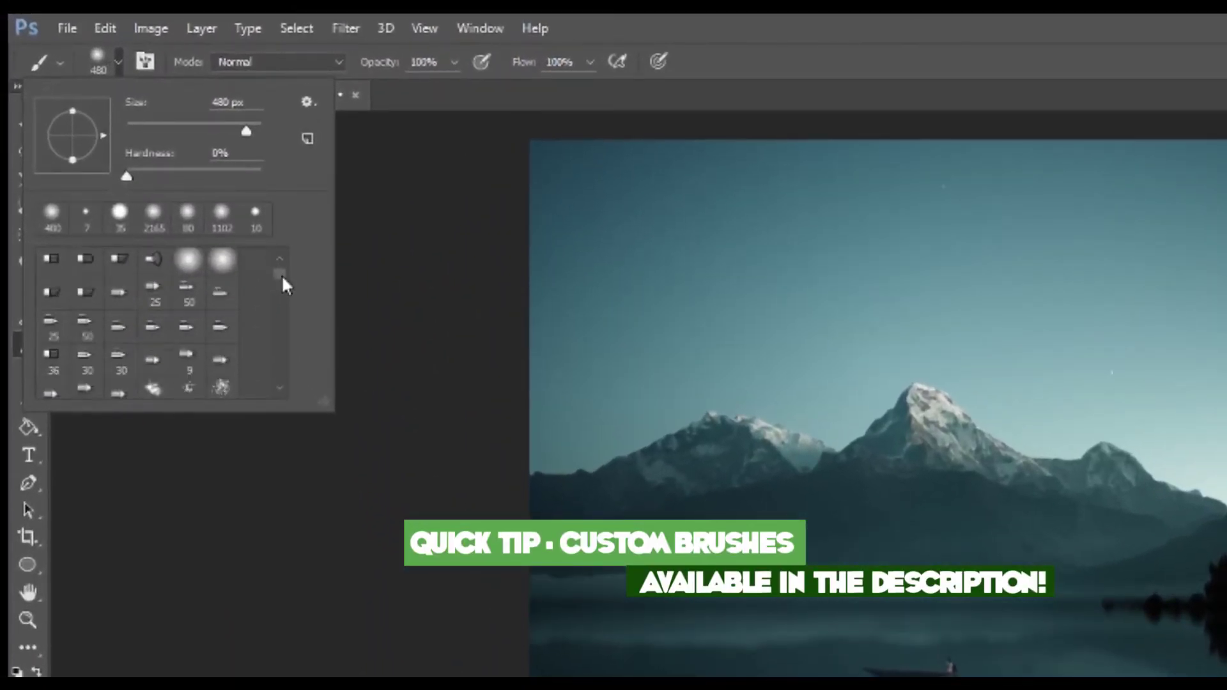
pyautogui.moveTo(281, 274); pyautogui.dragTo(281, 284)
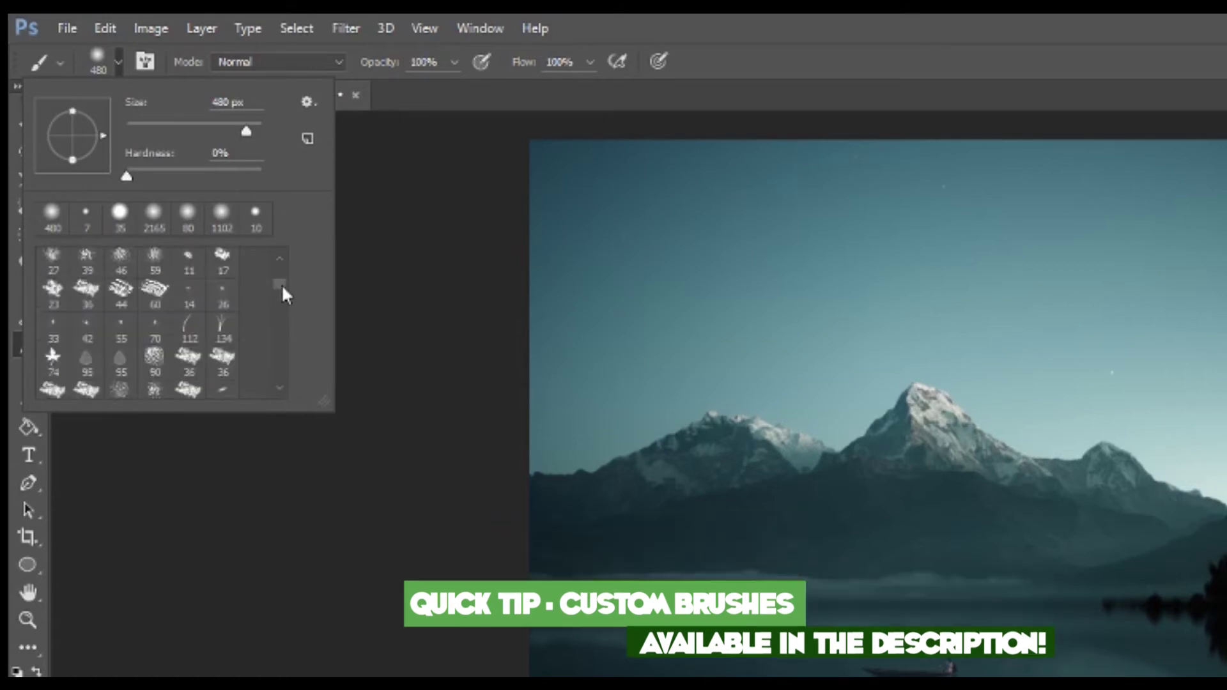
pyautogui.moveTo(281, 294); pyautogui.dragTo(280, 310)
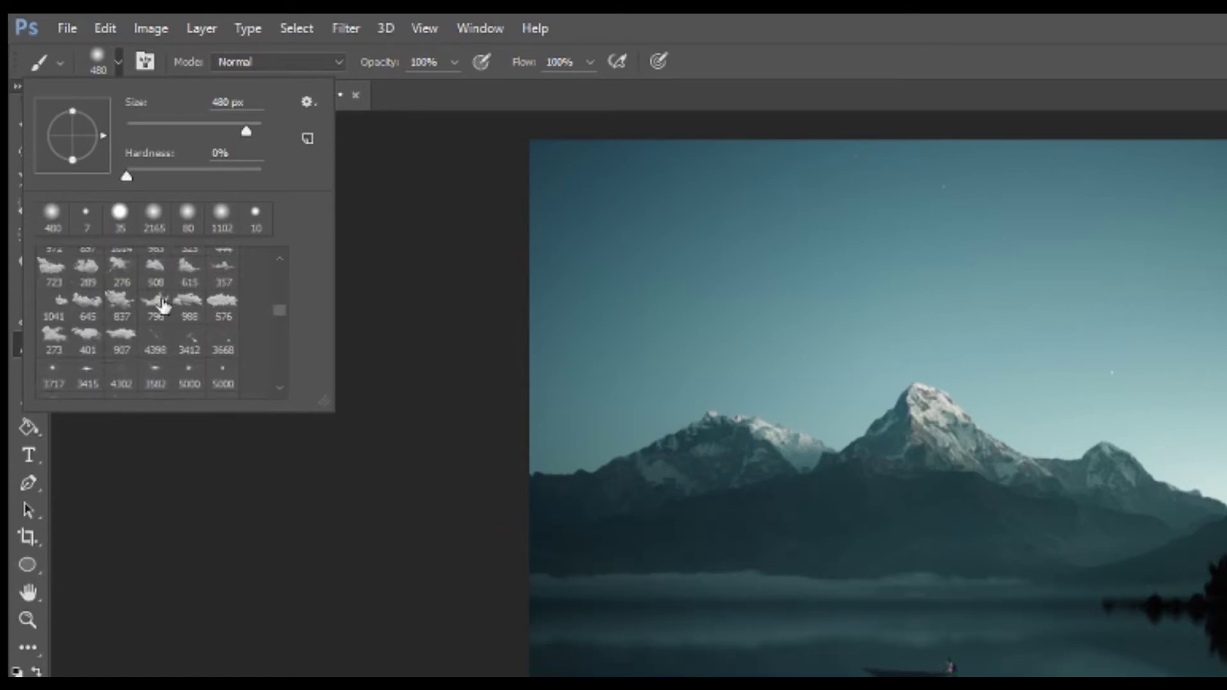
pyautogui.scroll(-1, 156, 323)
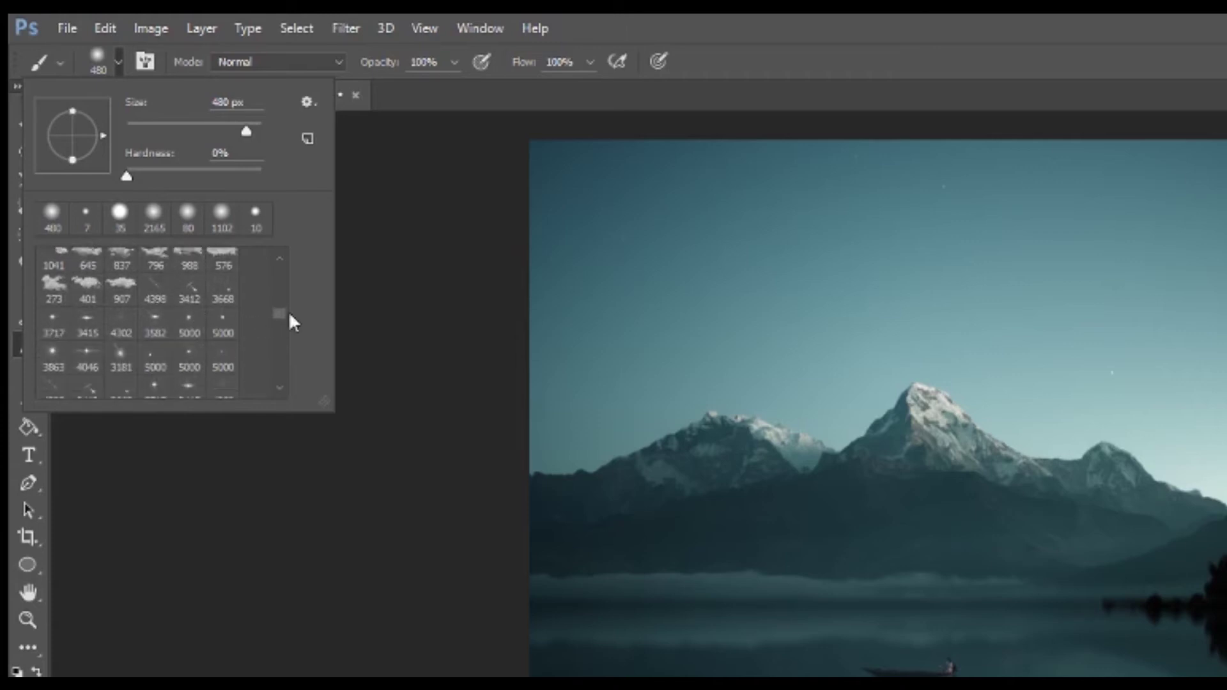
pyautogui.moveTo(287, 324); pyautogui.dragTo(285, 334)
pyautogui.scroll(-5, 192, 360)
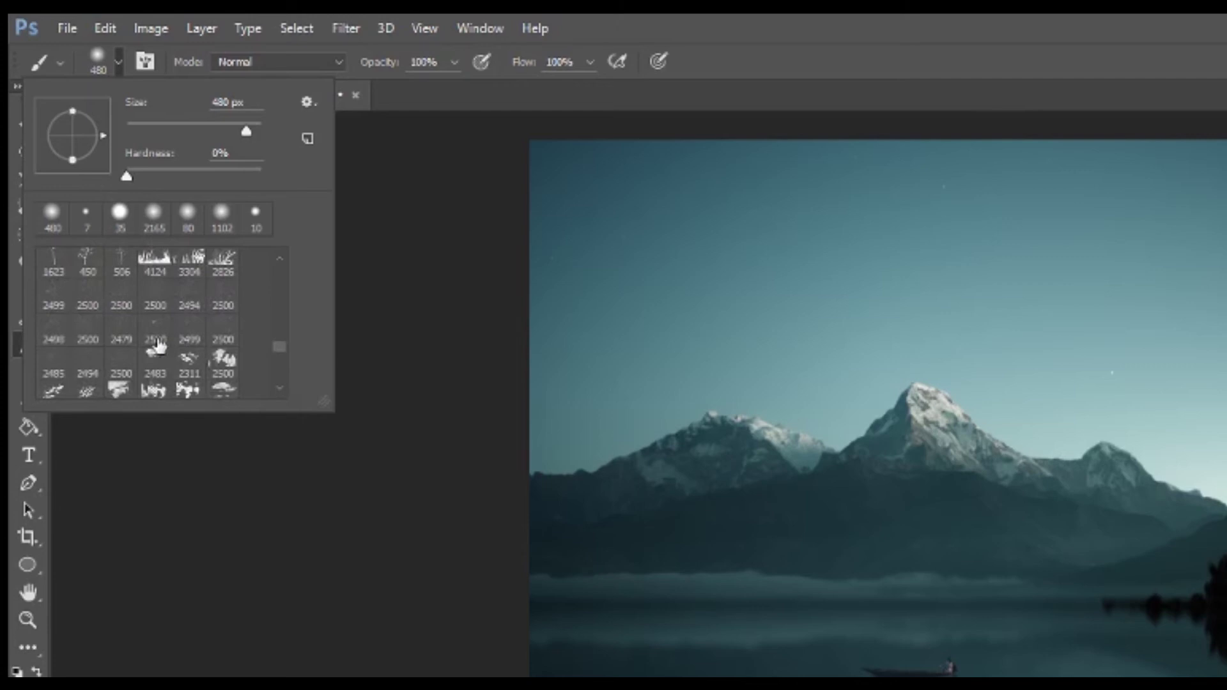
pyautogui.scroll(-1, 190, 329)
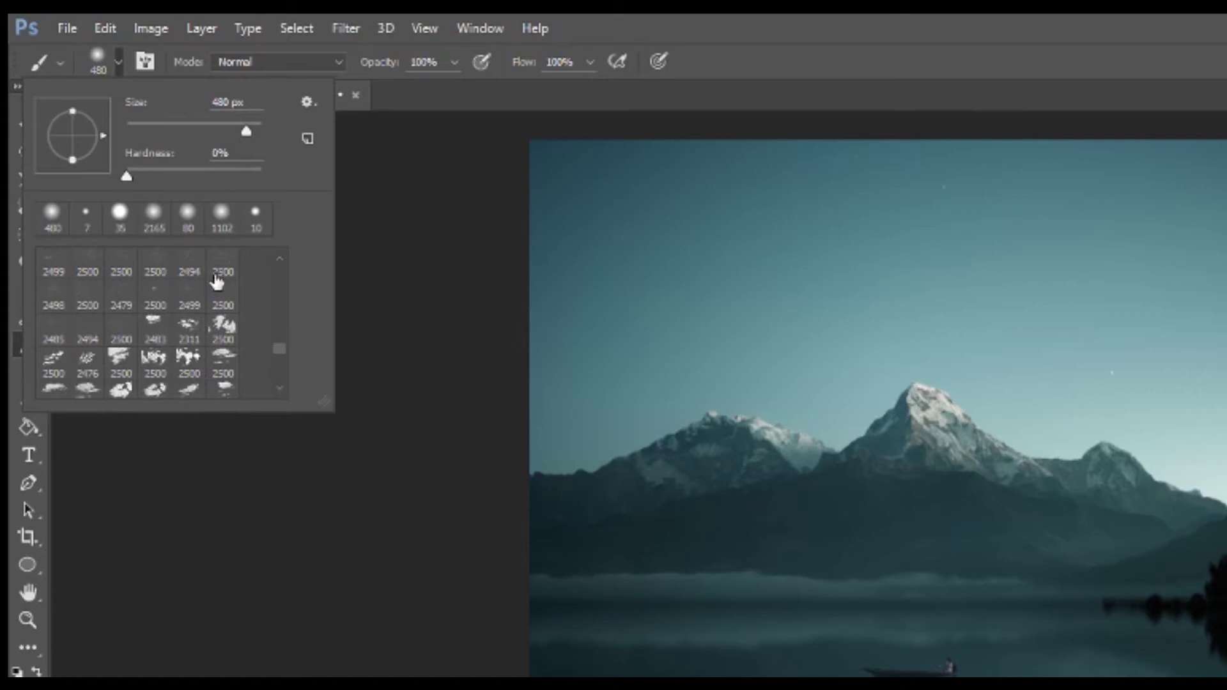
# - Load the wg_dust_particles brush set from the Downloads folder into the brush presets
pyautogui.click(308, 103)
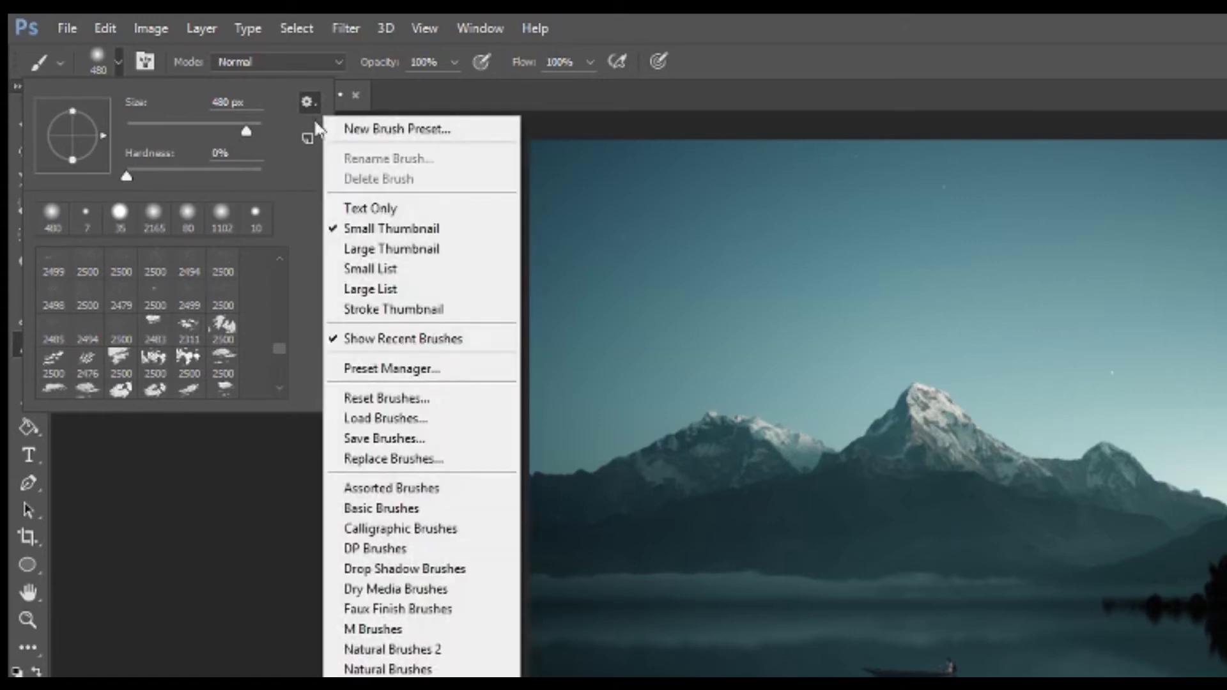
pyautogui.click(412, 425)
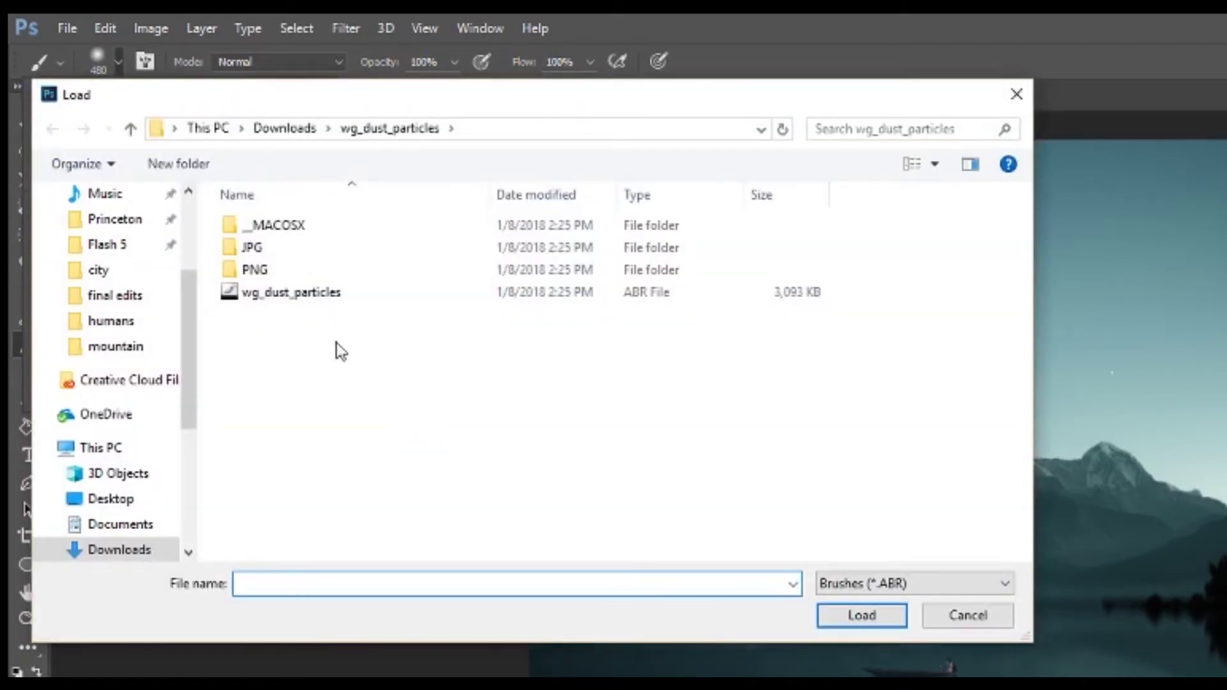
pyautogui.click(284, 294)
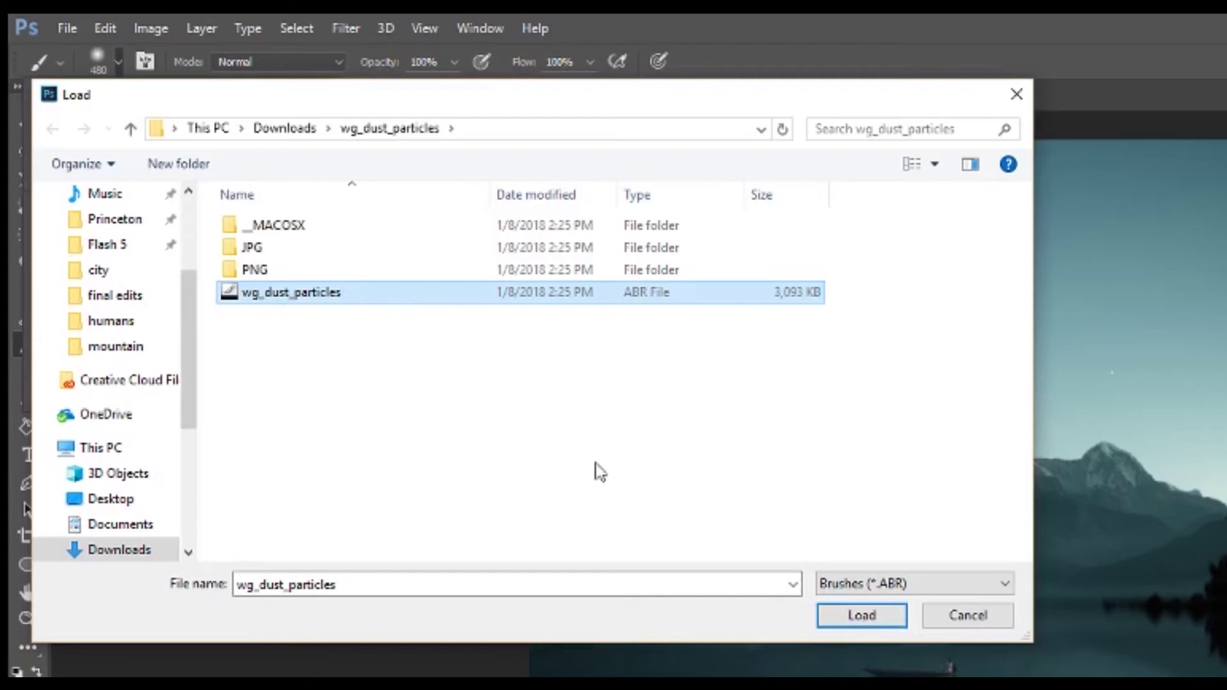
pyautogui.click(857, 616)
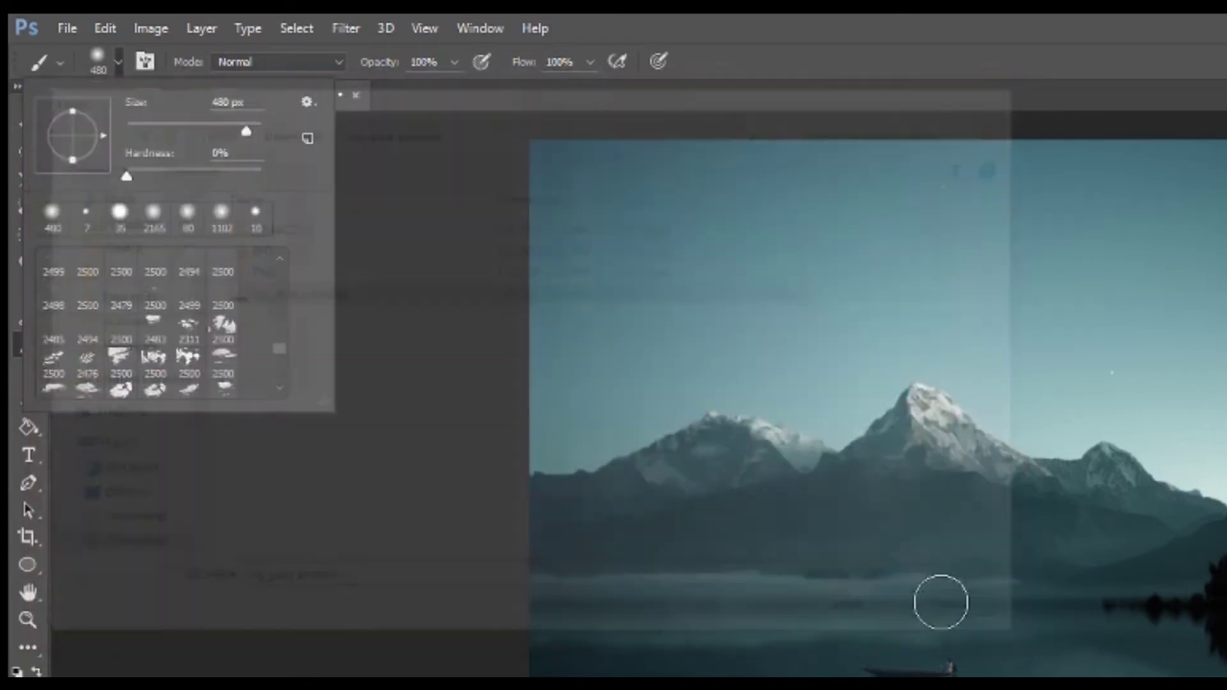
# - Stamp a full moon in the sky above the central peak using the 971 px moon brush and the light foreground color
pyautogui.scroll(-10, 220, 288)
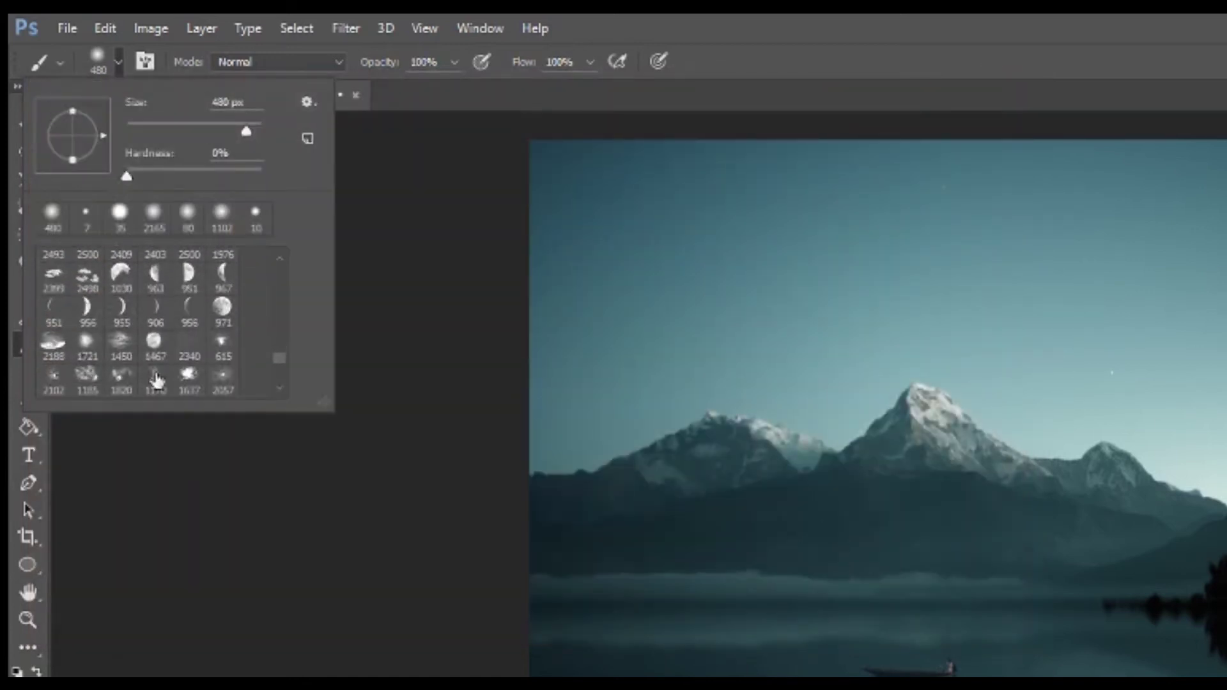
pyautogui.scroll(-10, 126, 367)
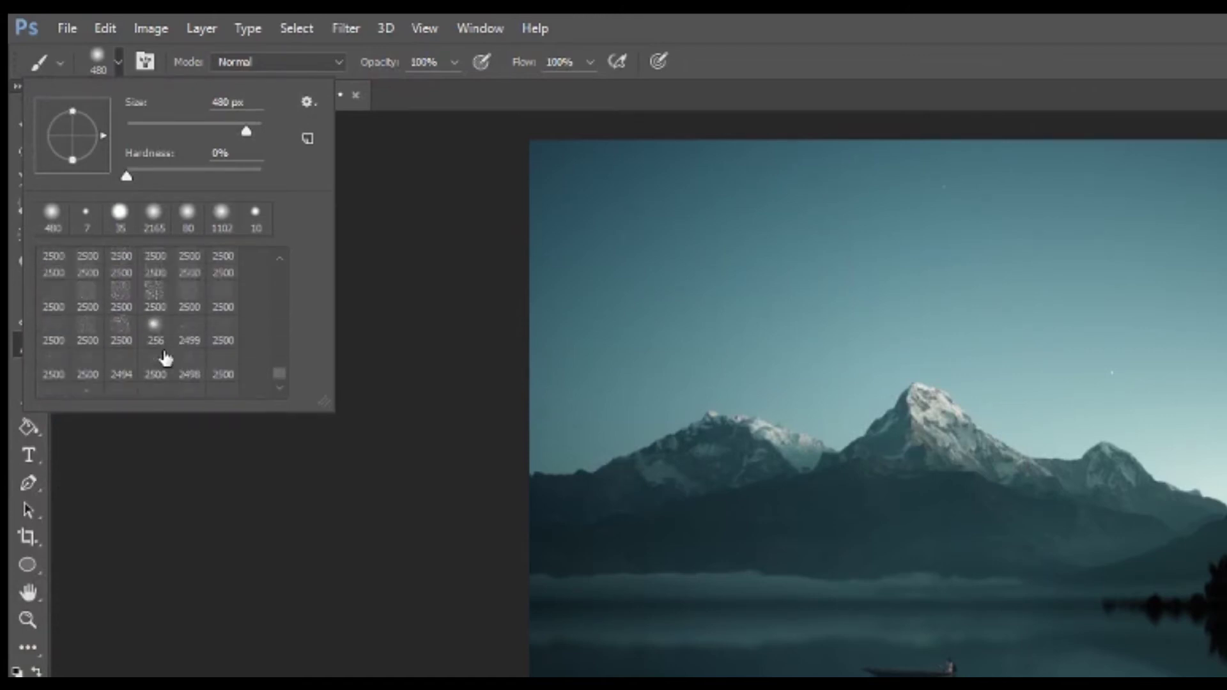
pyautogui.scroll(-2, 128, 332)
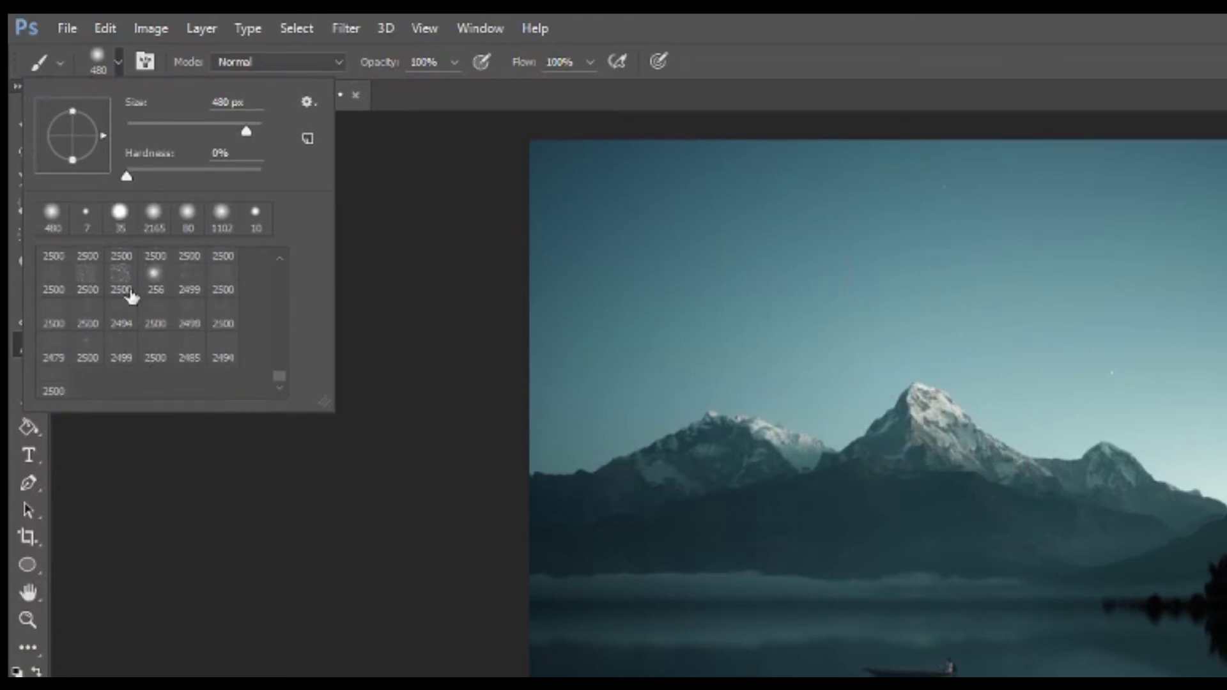
pyautogui.scroll(5, 203, 368)
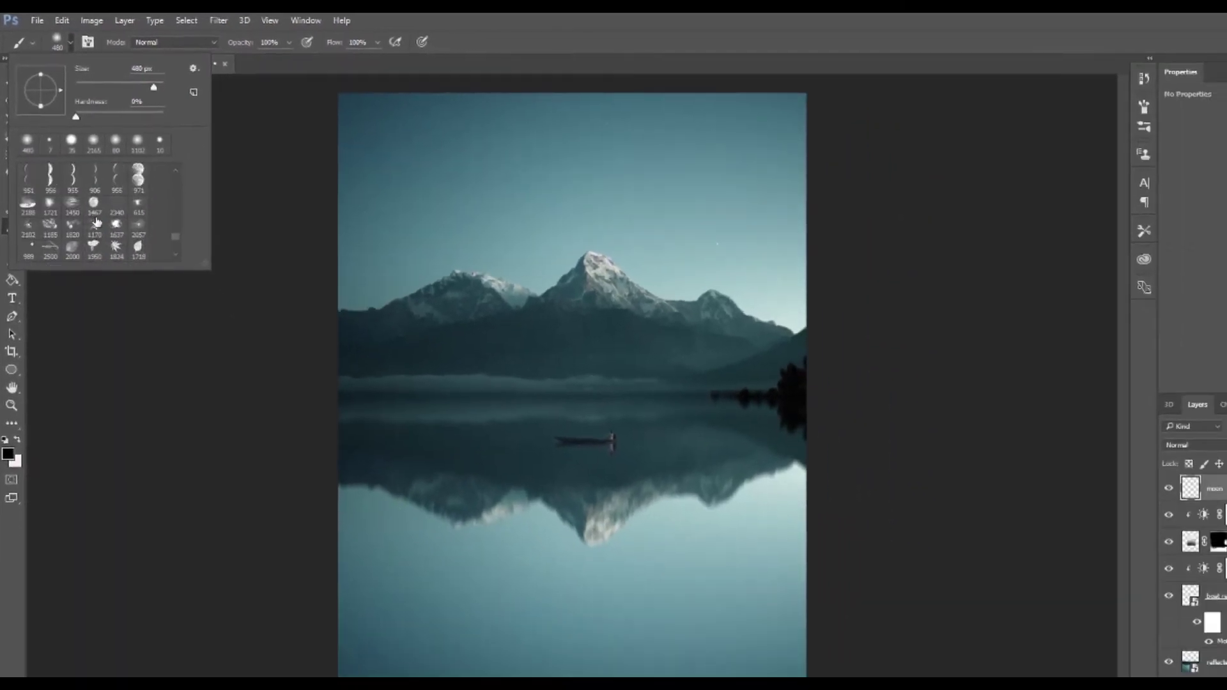
pyautogui.scroll(3, 120, 263)
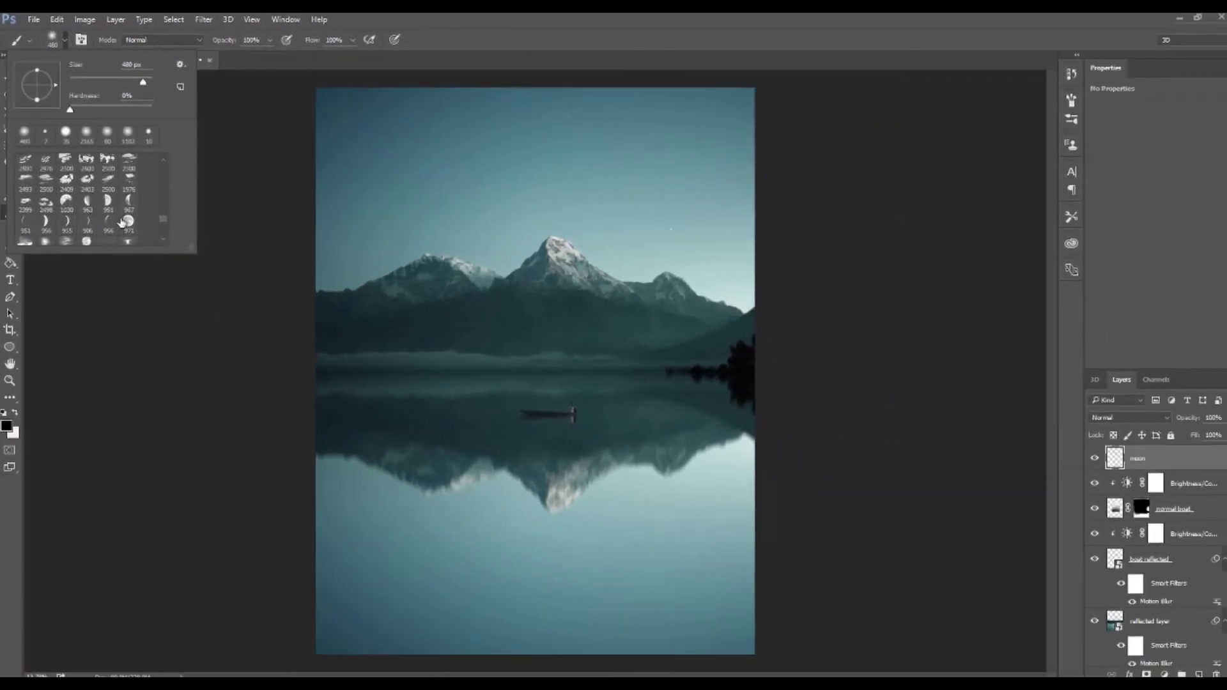
pyautogui.click(128, 222)
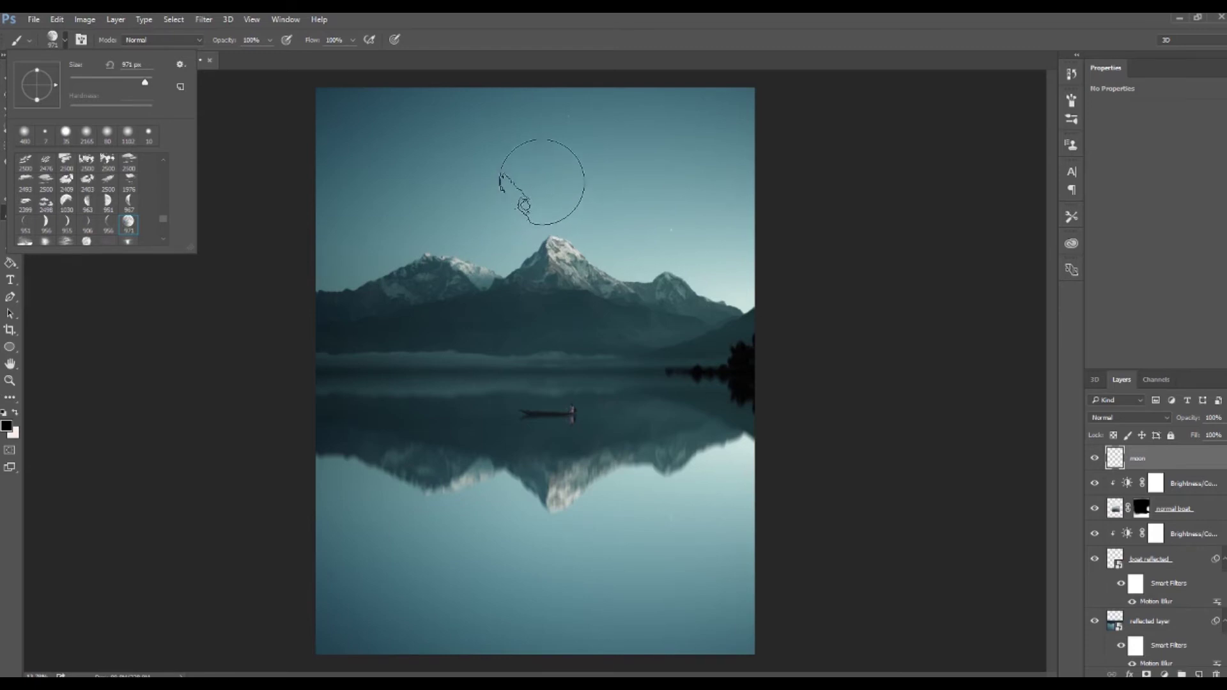
pyautogui.press('x')
pyautogui.click(544, 172)
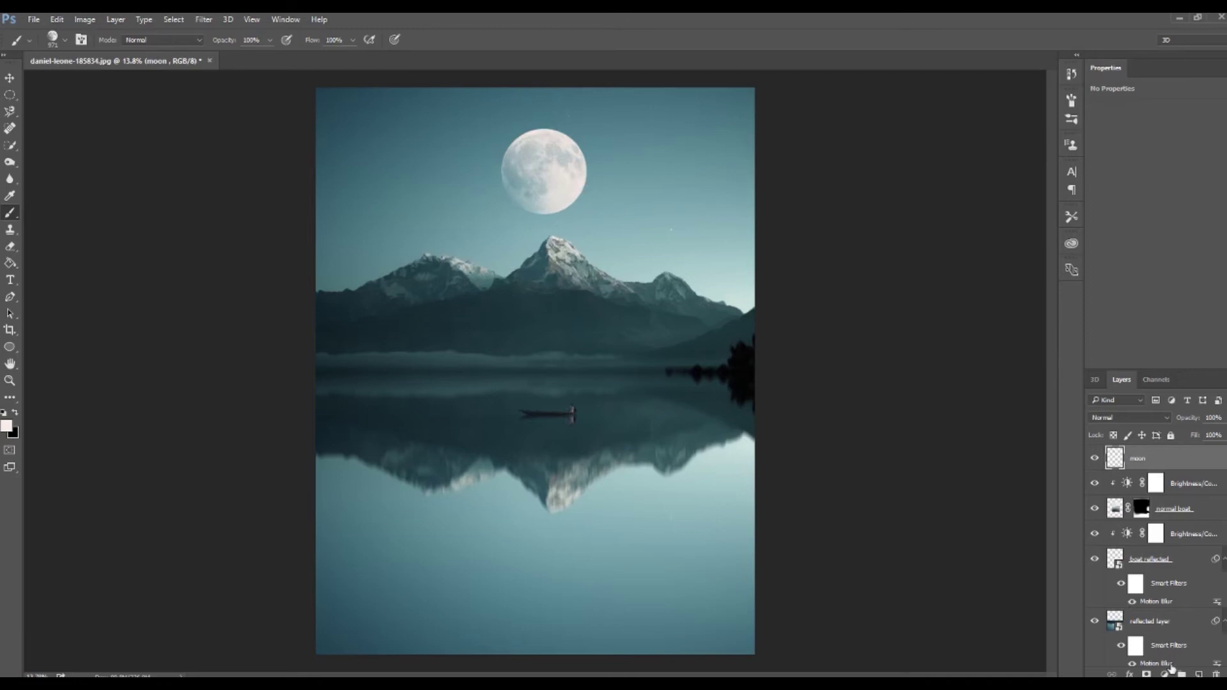
# - Add a new layer directly below the moon layer and name it "moon highlights"
pyautogui.hotkey('ctrl', 'shift', 'alt', 'n')
pyautogui.moveTo(1154, 458); pyautogui.dragTo(1155, 490)
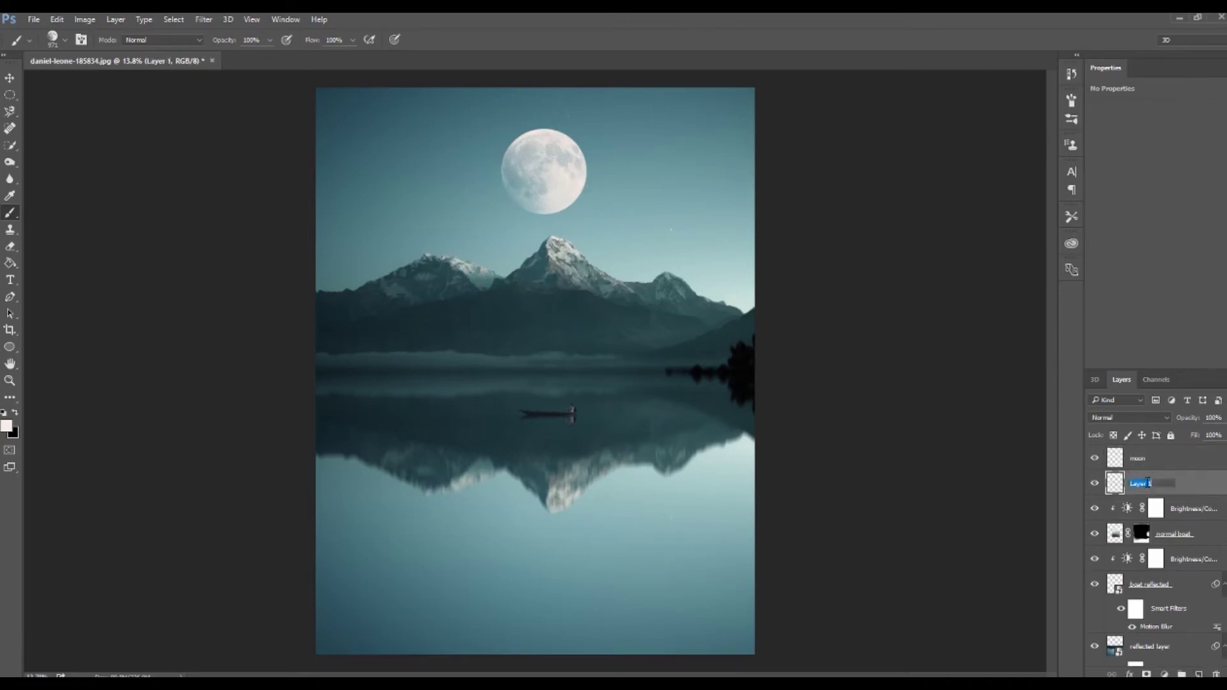
pyautogui.write('moon highlights')
pyautogui.press('Return')
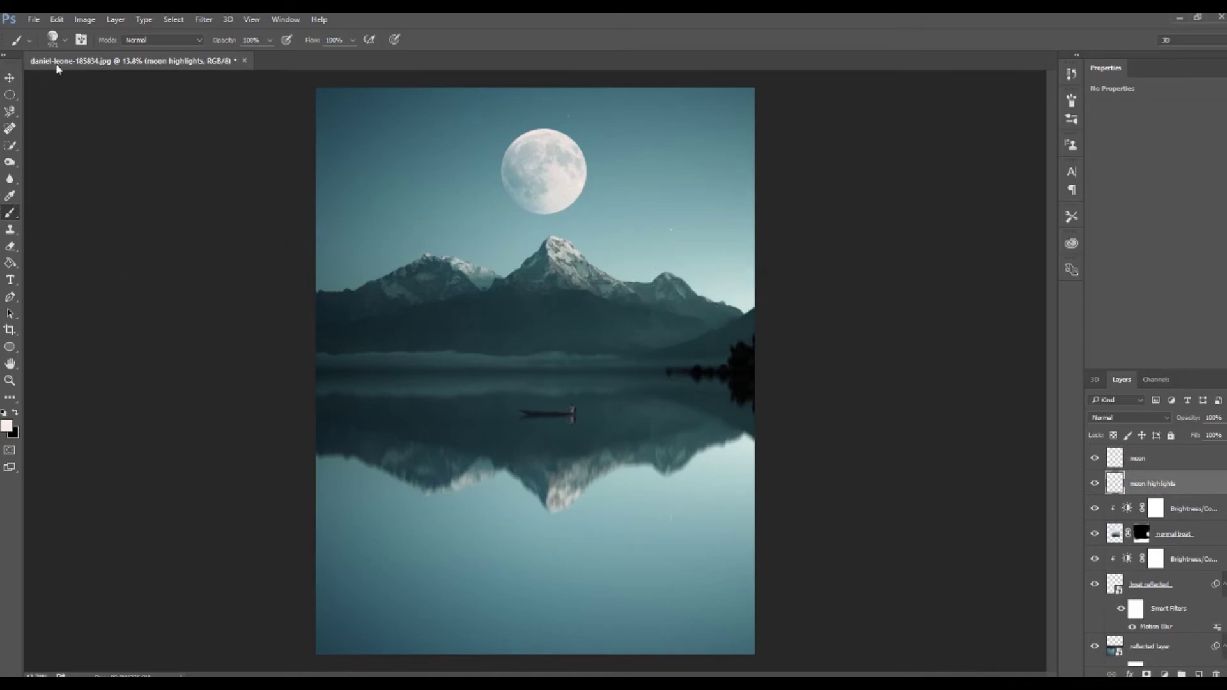
# - Paint a soft light band along the mountain ridges below the moon with a 511 px round brush at 0% hardness
pyautogui.click(55, 41)
pyautogui.click(129, 136)
pyautogui.click(72, 110)
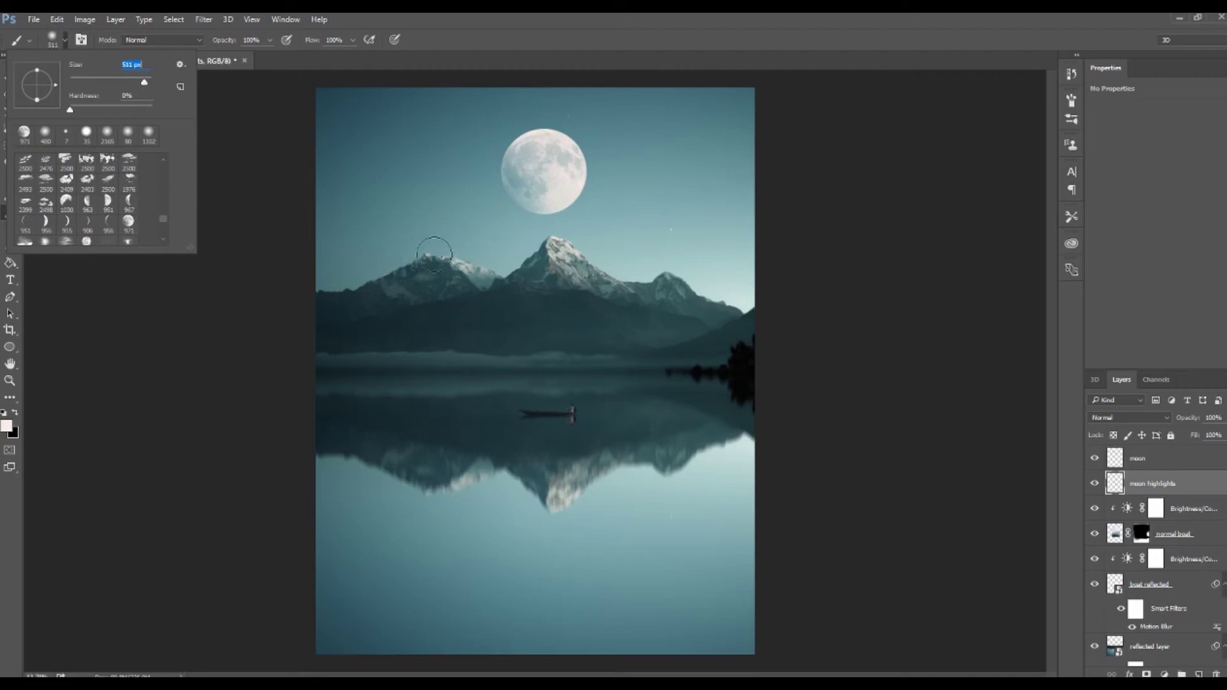
pyautogui.moveTo(438, 250)
pyautogui.mouseDown()
pyautogui.moveTo(510, 263)
pyautogui.moveTo(557, 231)
pyautogui.moveTo(601, 260)
pyautogui.moveTo(720, 285)
pyautogui.mouseUp()
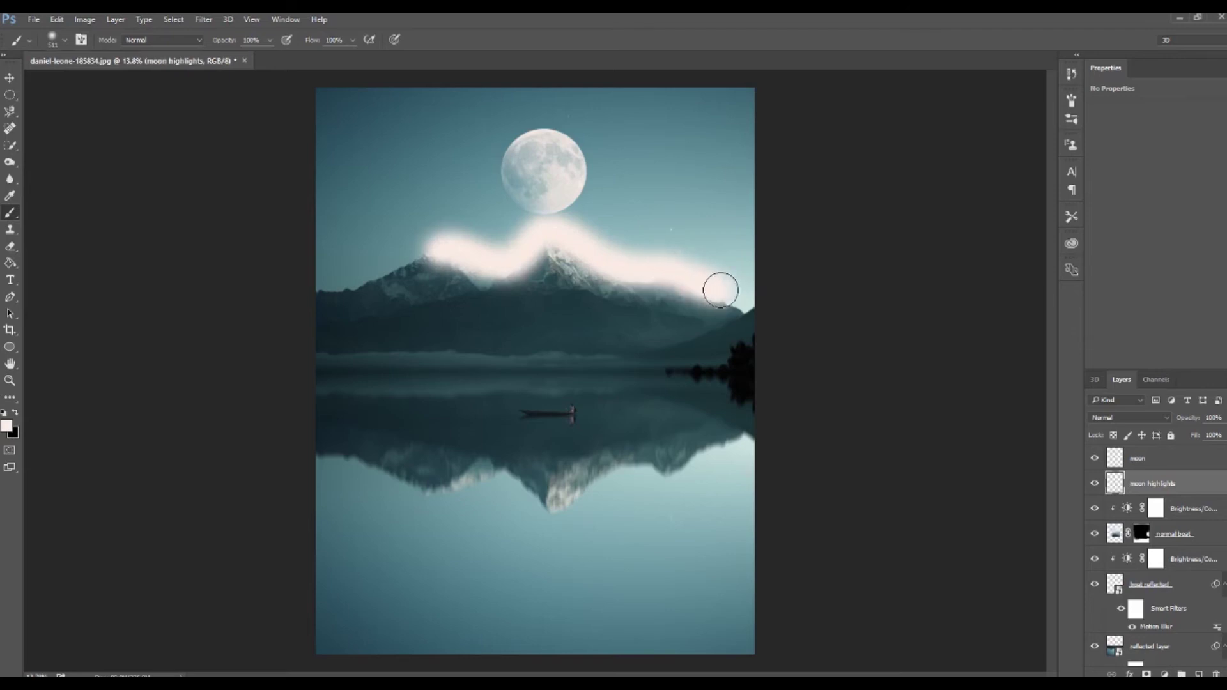
pyautogui.moveTo(423, 256)
pyautogui.mouseDown()
pyautogui.moveTo(386, 269)
pyautogui.moveTo(461, 238)
pyautogui.moveTo(590, 226)
pyautogui.moveTo(574, 208)
pyautogui.moveTo(533, 207)
pyautogui.moveTo(605, 243)
pyautogui.moveTo(600, 223)
pyautogui.moveTo(649, 255)
pyautogui.mouseUp()
pyautogui.moveTo(383, 262); pyautogui.dragTo(365, 277)
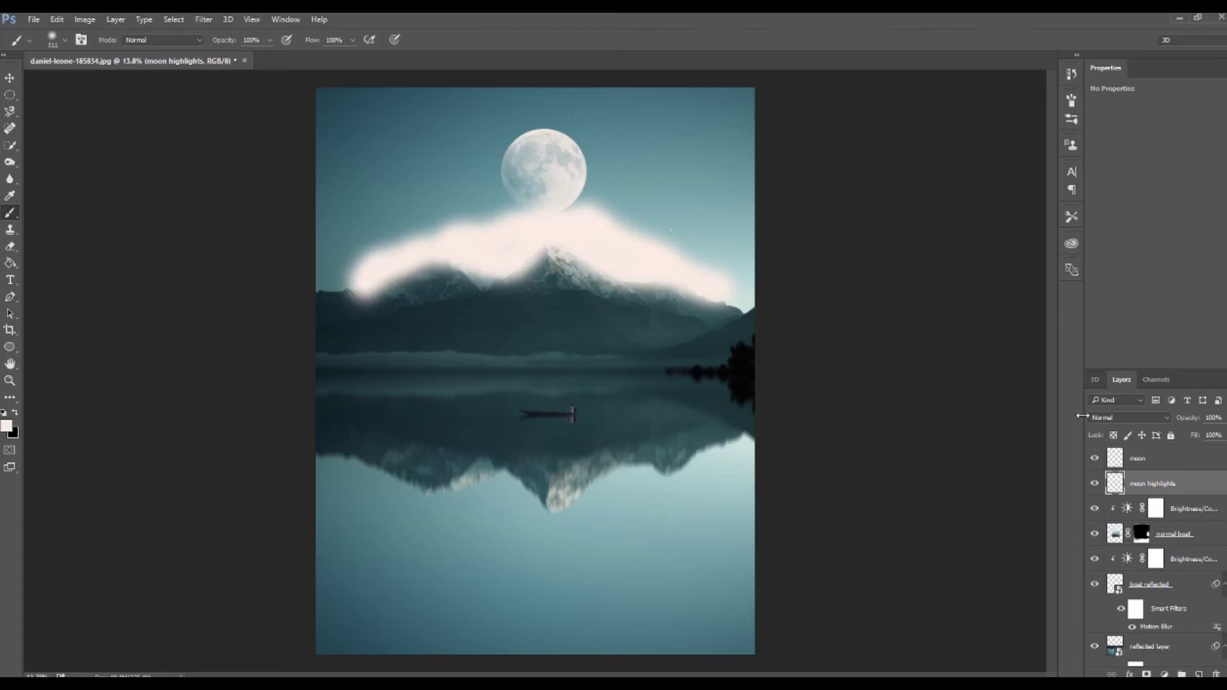
# - Set the "moon highlights" layer to Screen blend mode and lower its opacity to 10%
pyautogui.click(1144, 417)
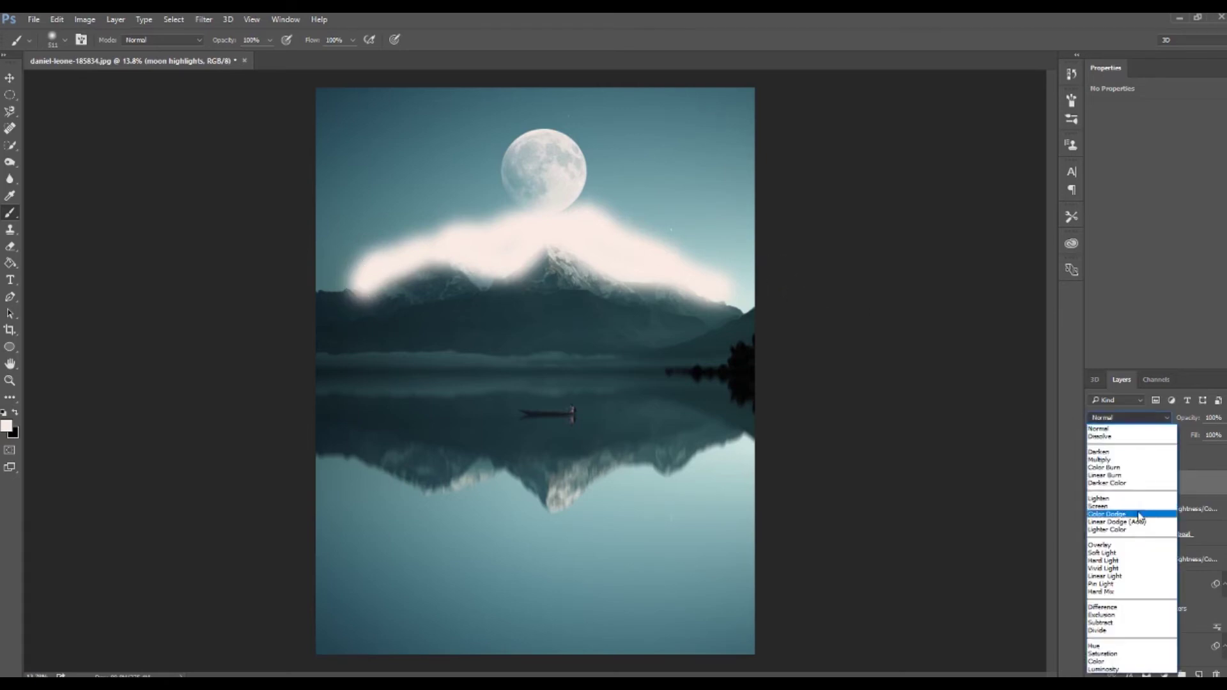
pyautogui.click(1137, 509)
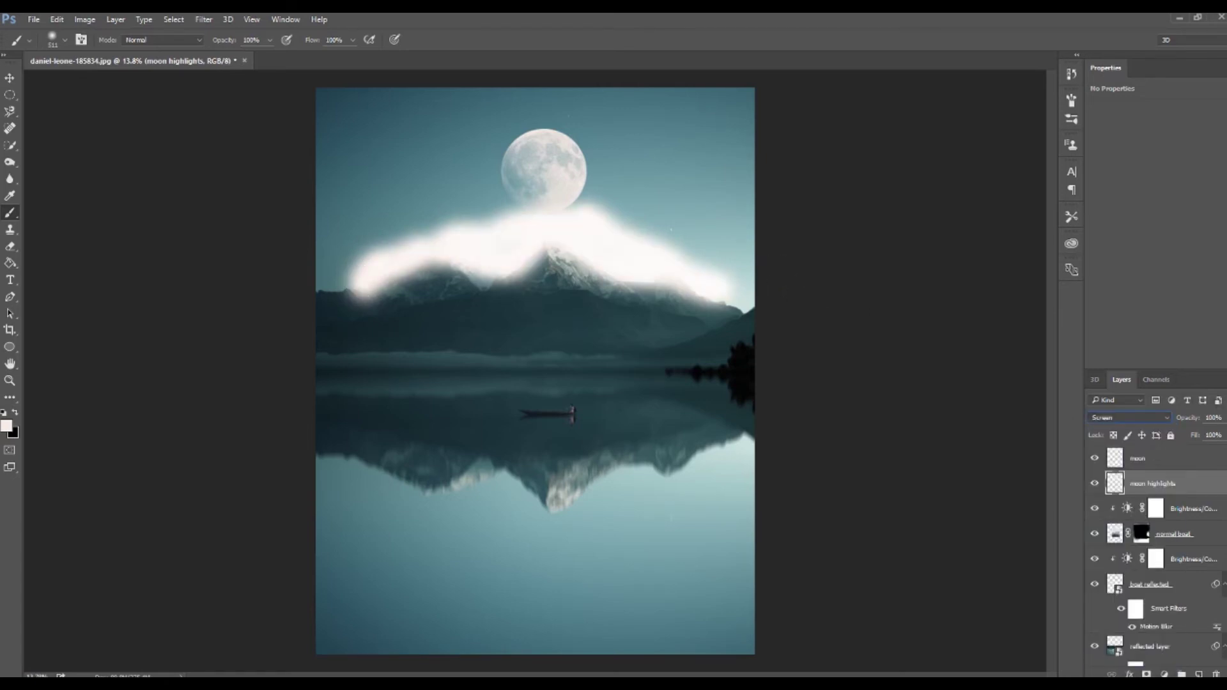
pyautogui.click(1205, 437)
pyautogui.moveTo(1191, 436); pyautogui.dragTo(1172, 438)
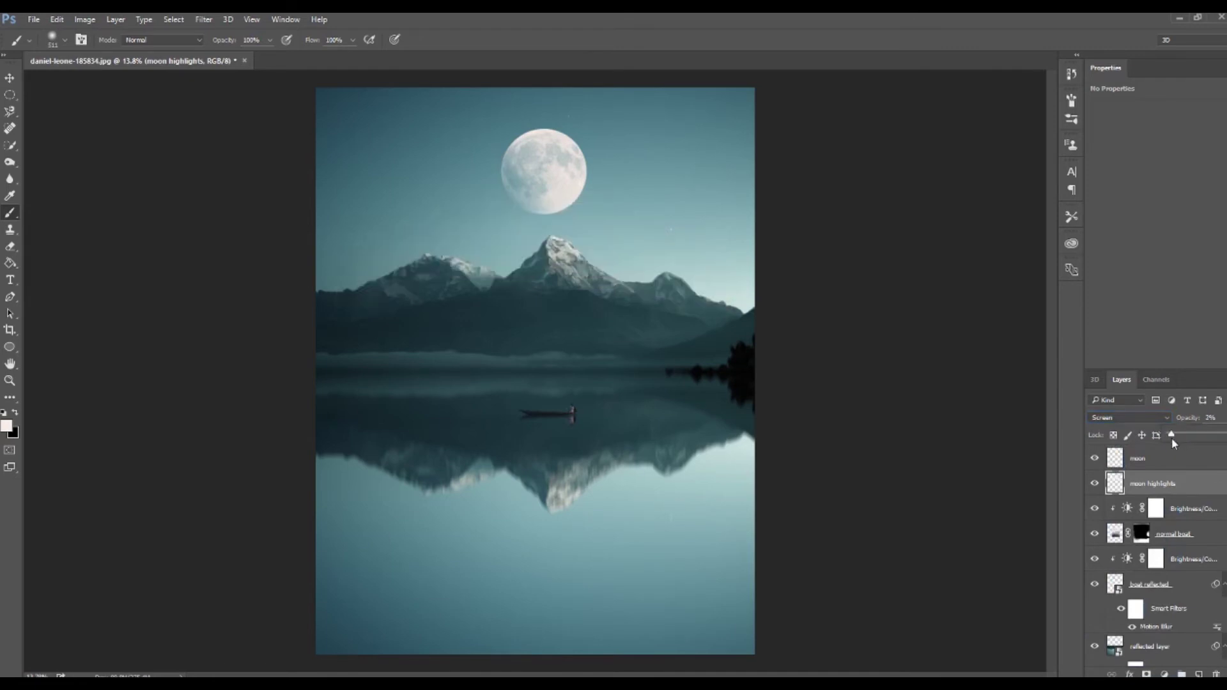
pyautogui.moveTo(1174, 437); pyautogui.dragTo(1178, 435)
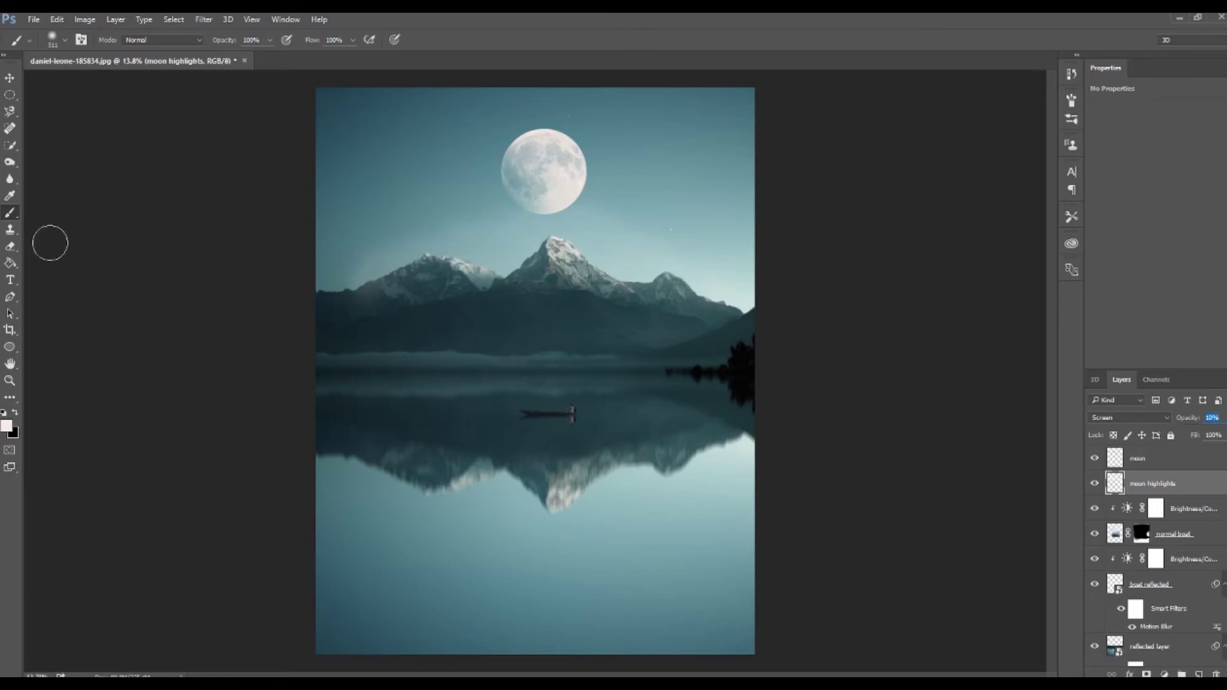
# - Erase the light spill over the mountain slopes on the "moon highlights" layer with a soft 480 px Eraser and compare the layer off and on
pyautogui.click(10, 246)
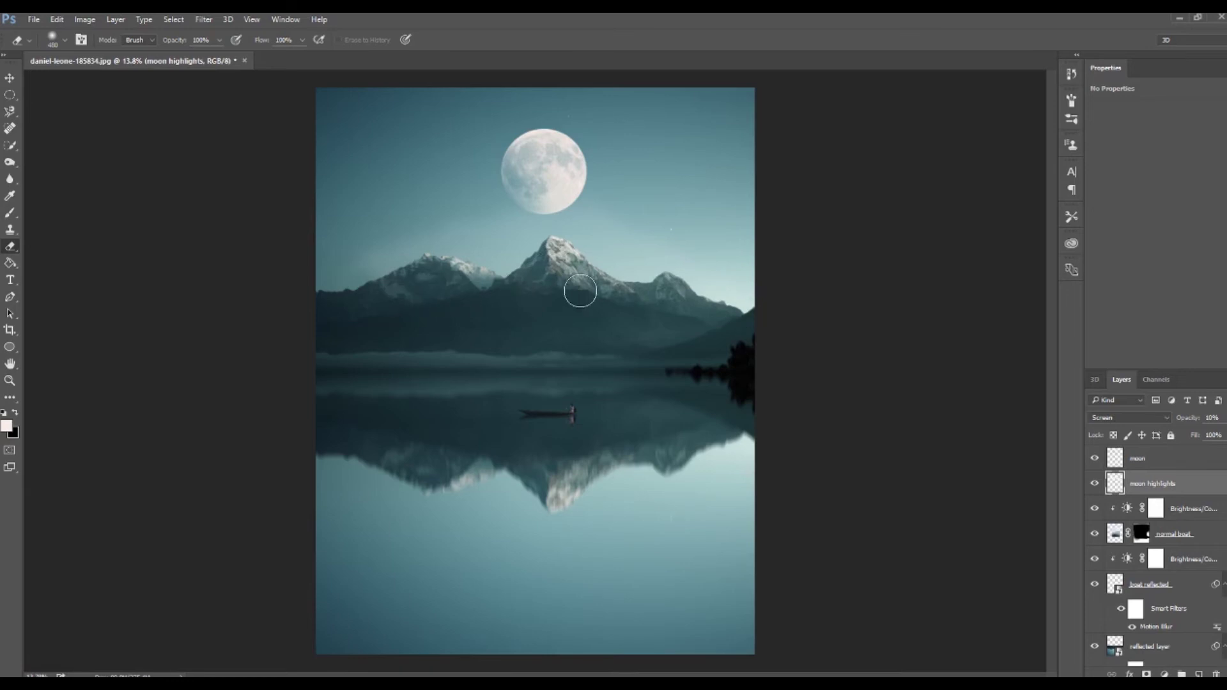
pyautogui.click(1095, 485)
pyautogui.click(1096, 486)
pyautogui.click(1095, 485)
pyautogui.click(1095, 485)
# - Add a new layer directly above "moon highlights" and name it "direct moon highlights"
pyautogui.click(1200, 673)
pyautogui.doubleClick(1142, 485)
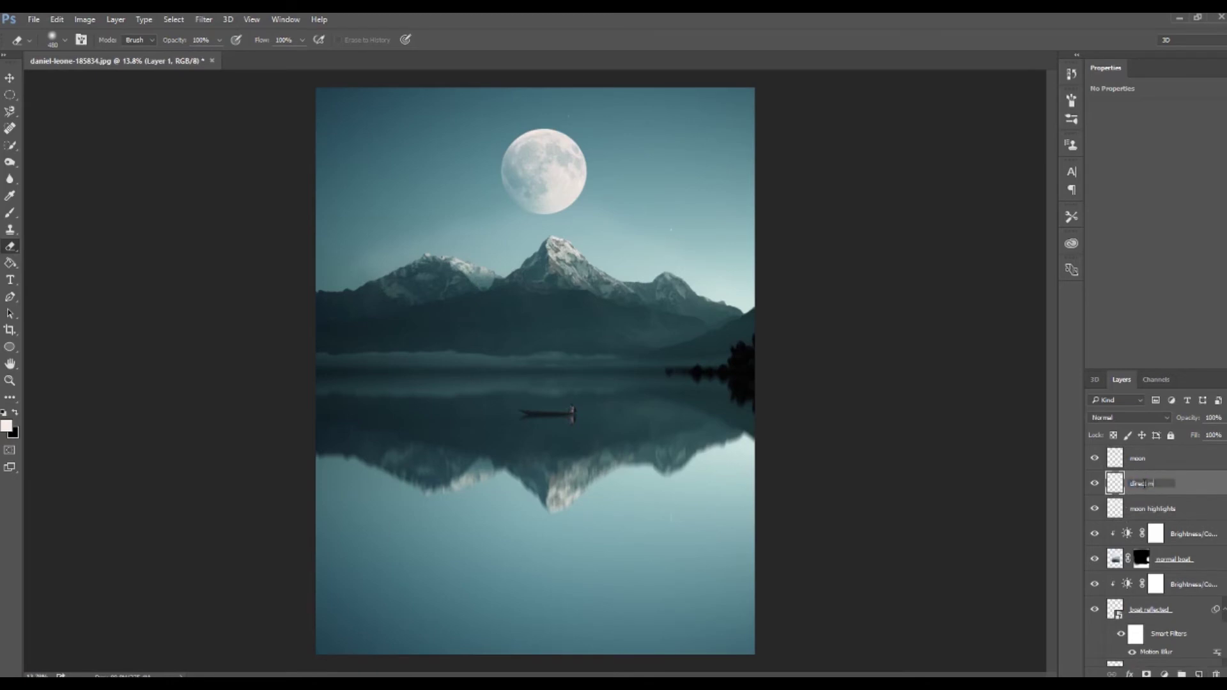
pyautogui.write('direct moon highlights')
pyautogui.press('Return')
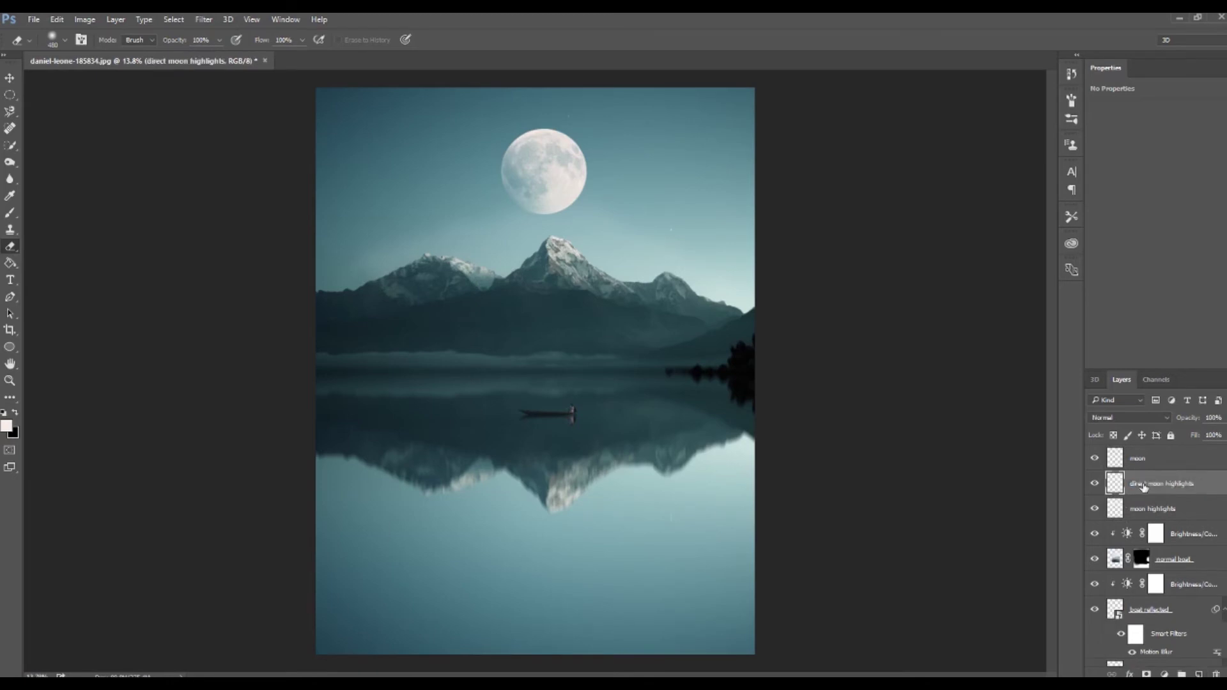
# - Paint a soft glow centred on the moon with a 1457 px round brush at 0% hardness
pyautogui.click(15, 213)
pyautogui.click(64, 41)
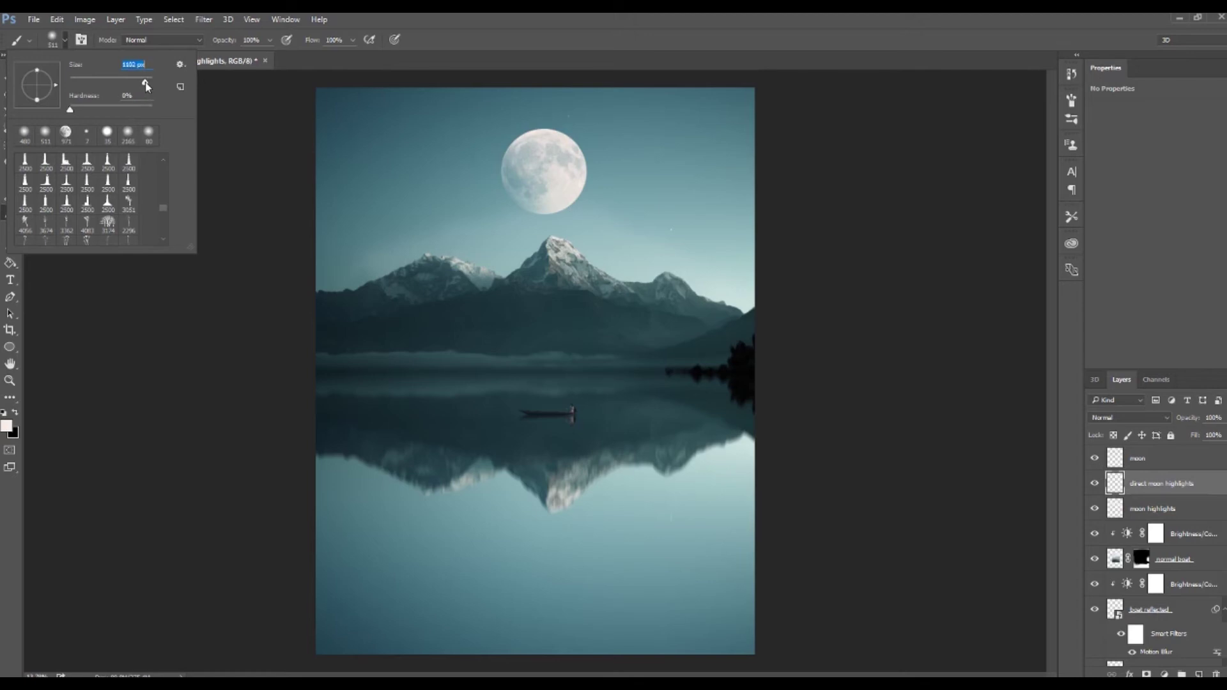
pyautogui.moveTo(147, 86); pyautogui.dragTo(146, 87)
pyautogui.click(534, 174)
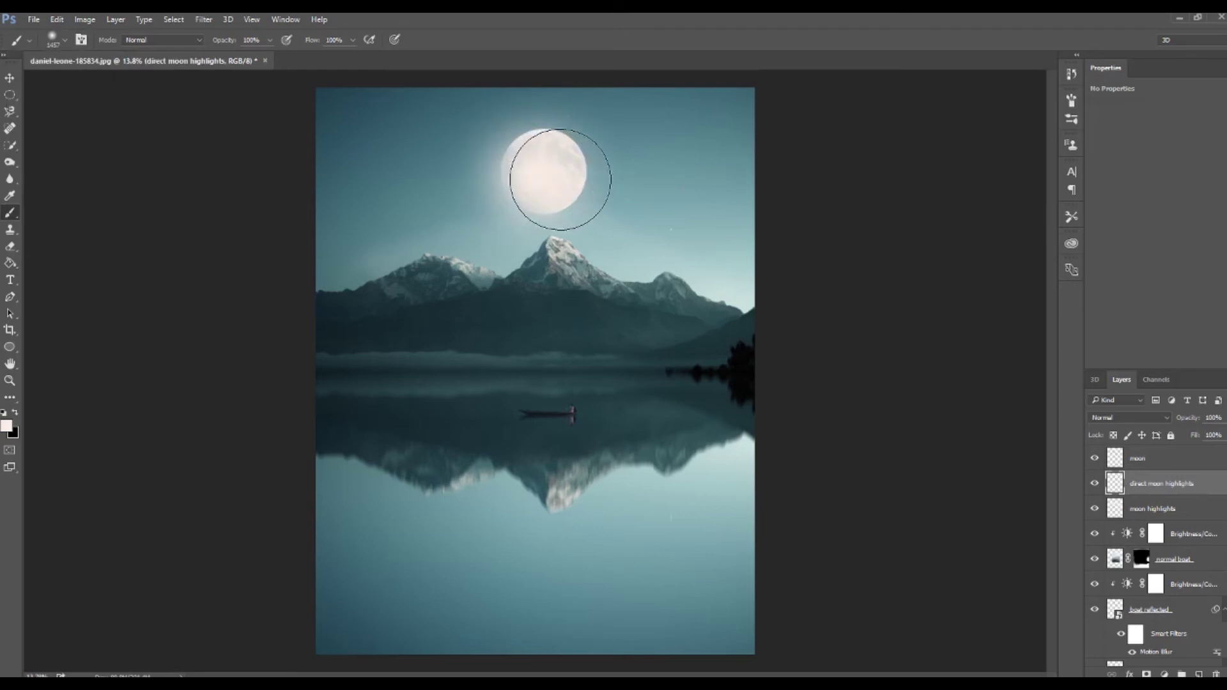
pyautogui.click(547, 171)
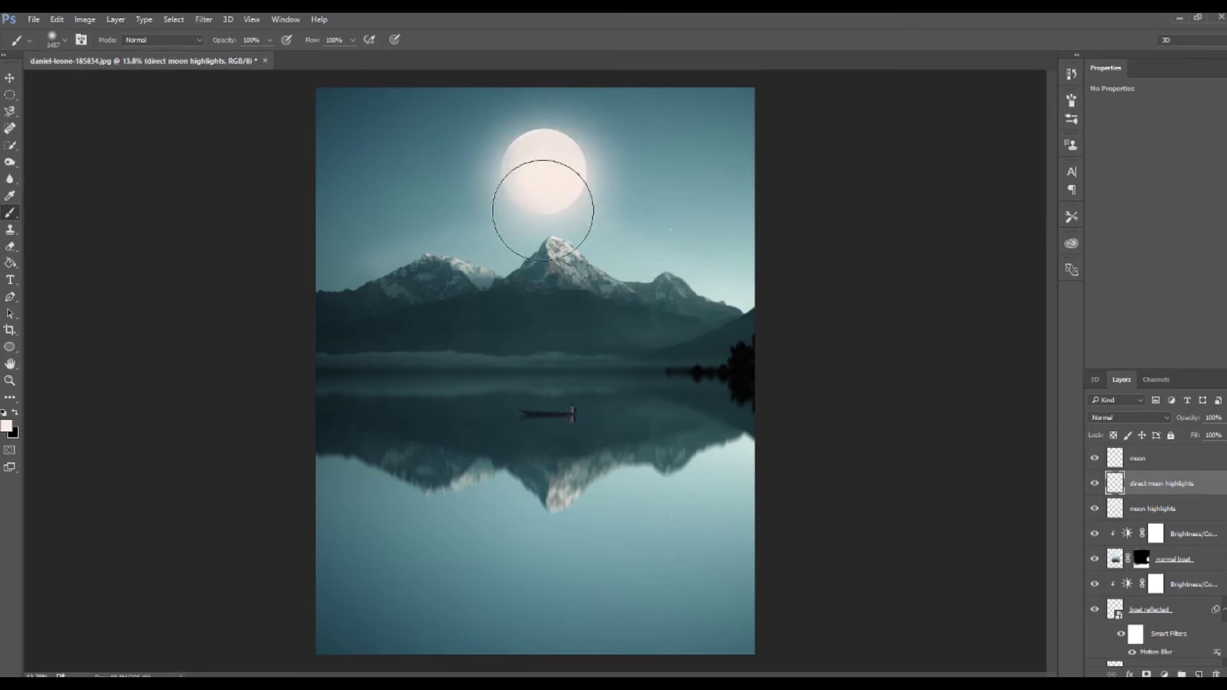
pyautogui.click(546, 167)
# - Lower the "direct moon highlights" layer's opacity to 75% and add another glow dab over the moon
pyautogui.click(1224, 435)
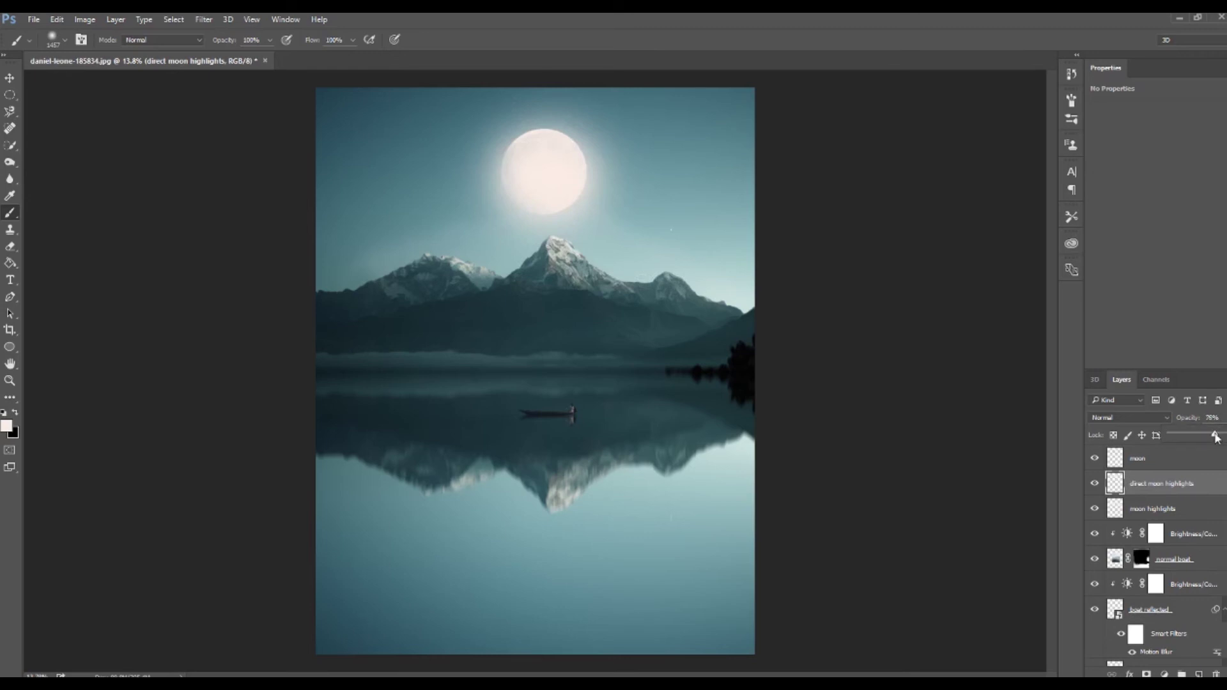
pyautogui.moveTo(1217, 437); pyautogui.dragTo(1214, 438)
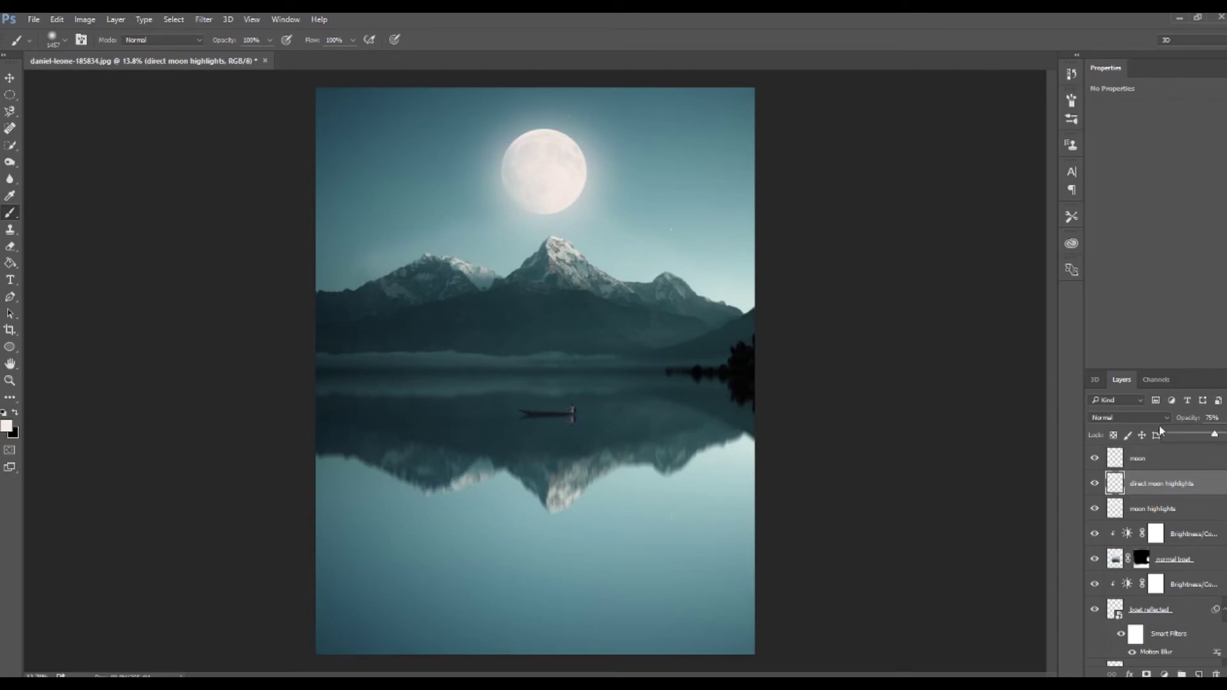
pyautogui.click(536, 169)
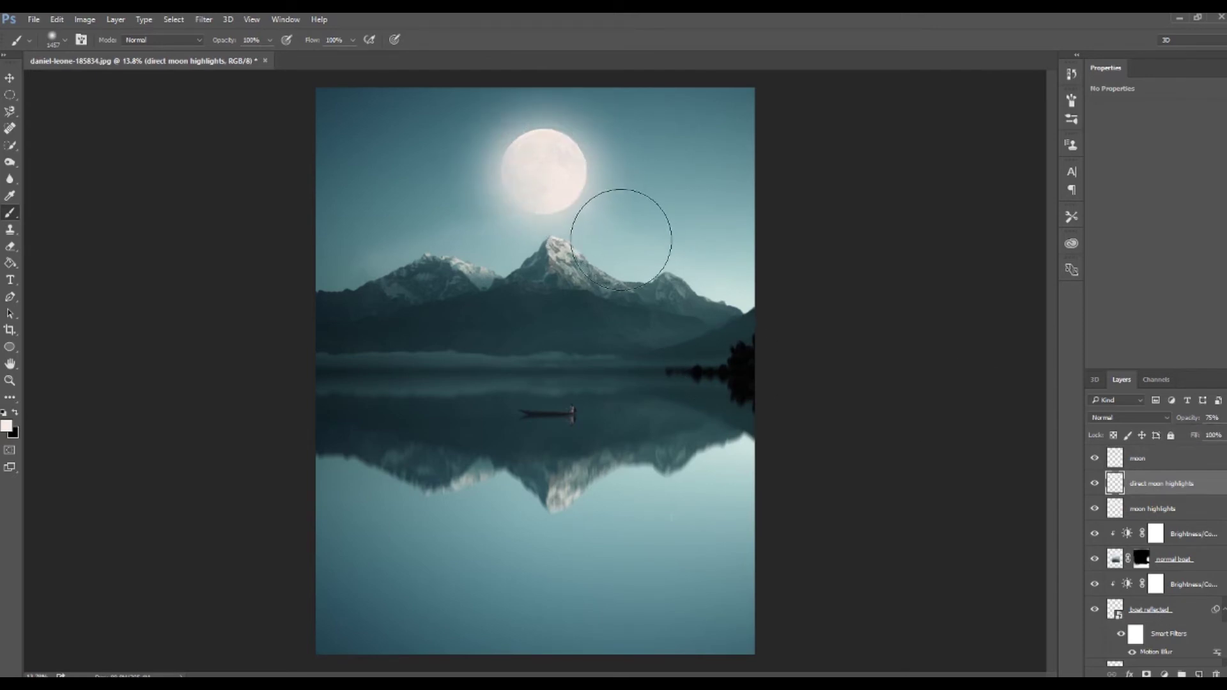
# - Try widening the glow with one dab on each lower side of the moon, and undo both dabs
pyautogui.click(577, 200)
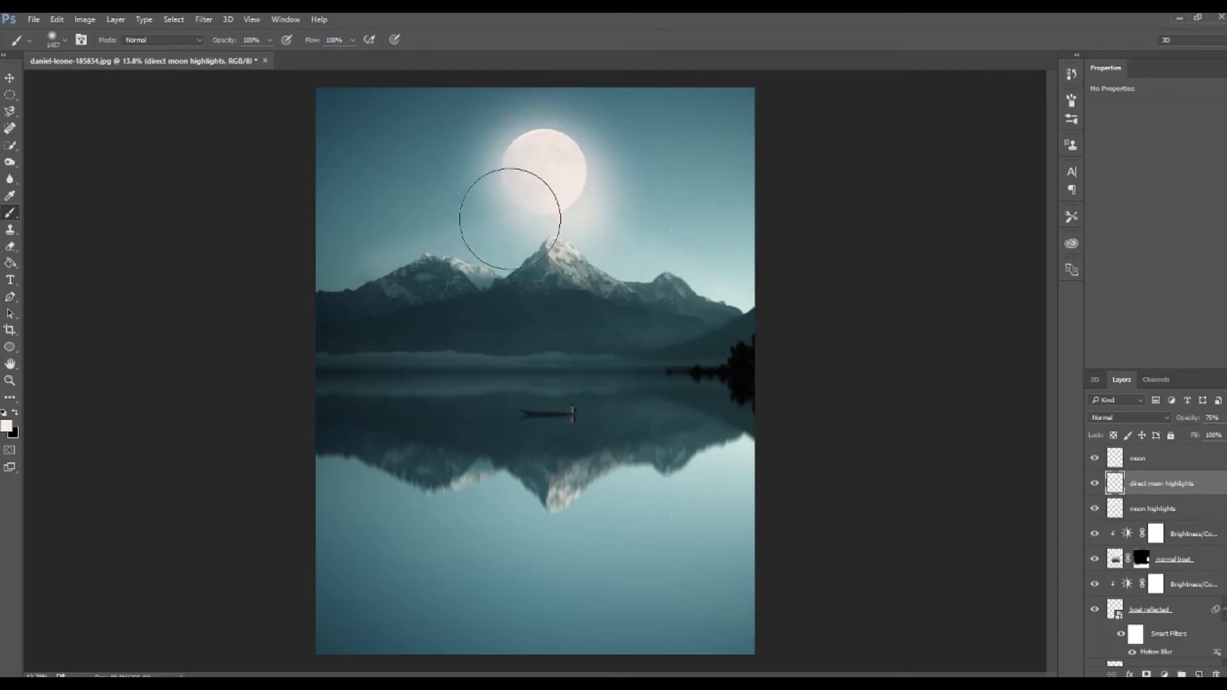
pyautogui.click(512, 209)
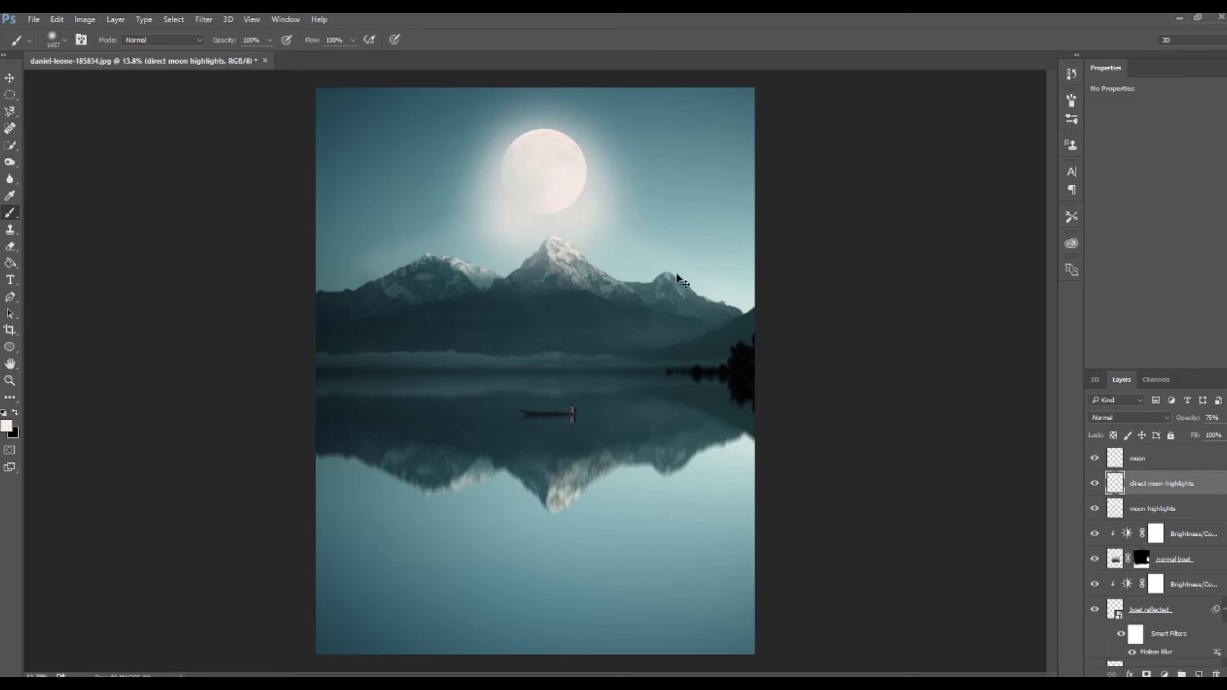
pyautogui.hotkey('ctrl', 'alt', 'z')
pyautogui.hotkey('ctrl', 'alt', 'z')
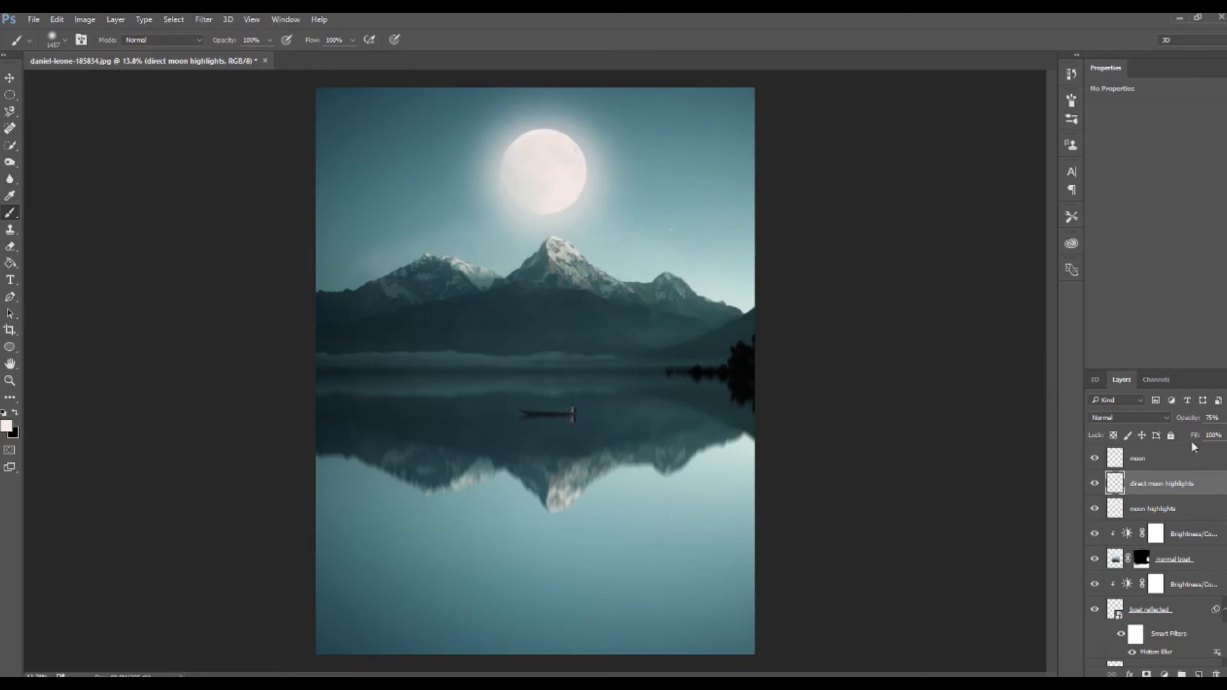
# - Reduce the "direct moon highlights" layer's opacity to 61%
pyautogui.click(1221, 417)
pyautogui.click(1204, 436)
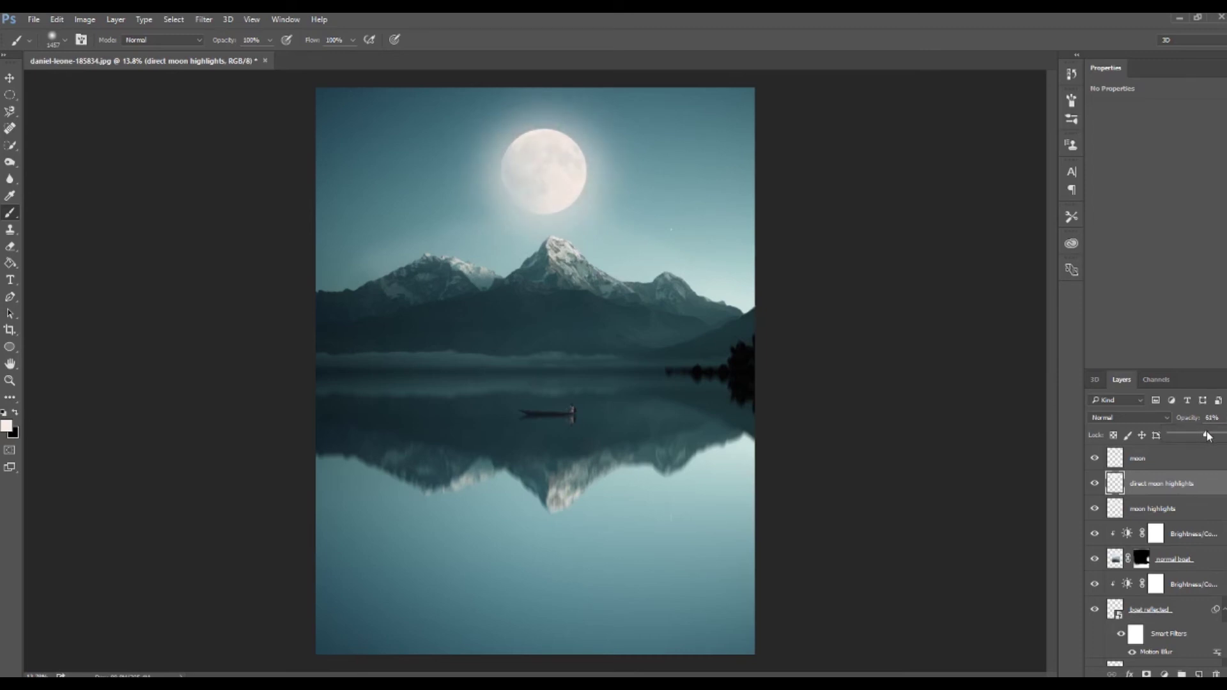
# - On the "moon highlights" layer, paint soft light between the moon and the ridges with a 1102 px brush and set the layer opacity to 20%
pyautogui.click(1144, 514)
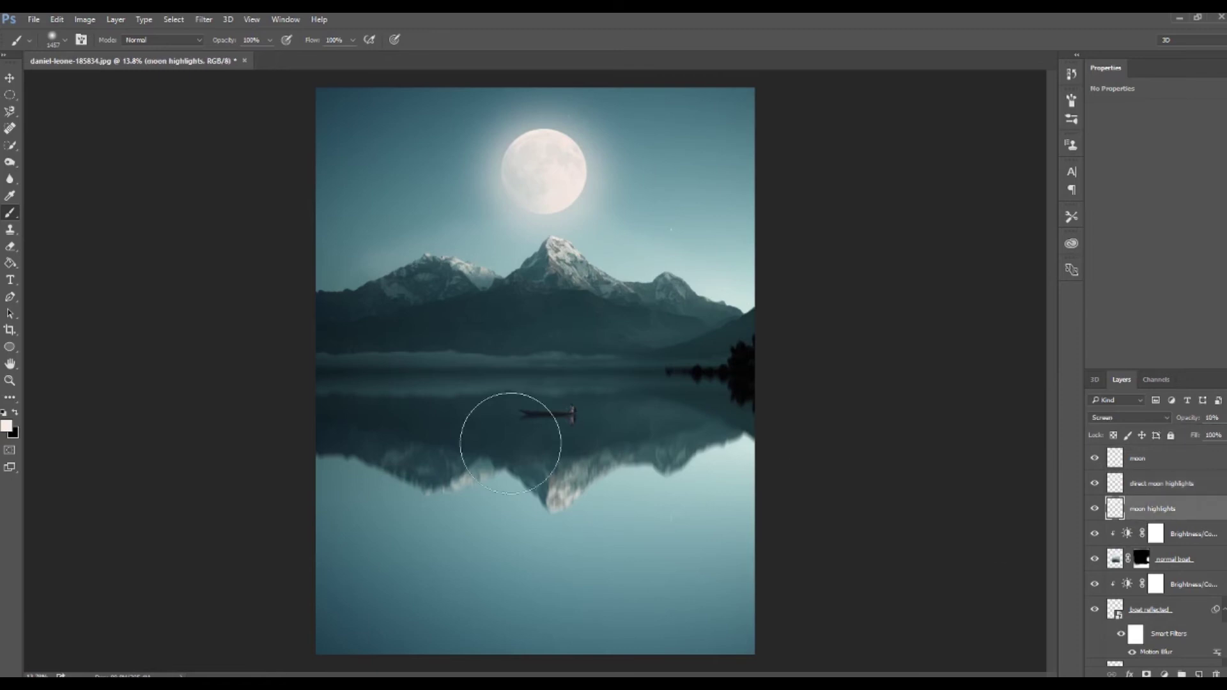
pyautogui.click(64, 40)
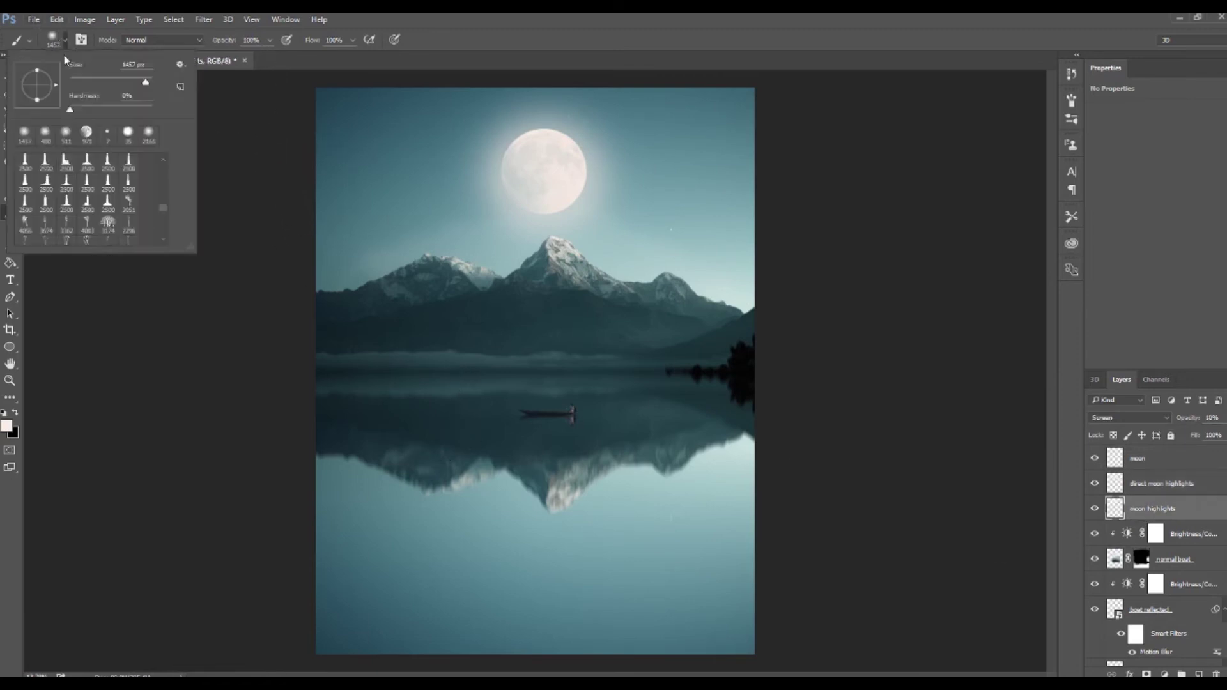
pyautogui.moveTo(130, 85); pyautogui.dragTo(149, 84)
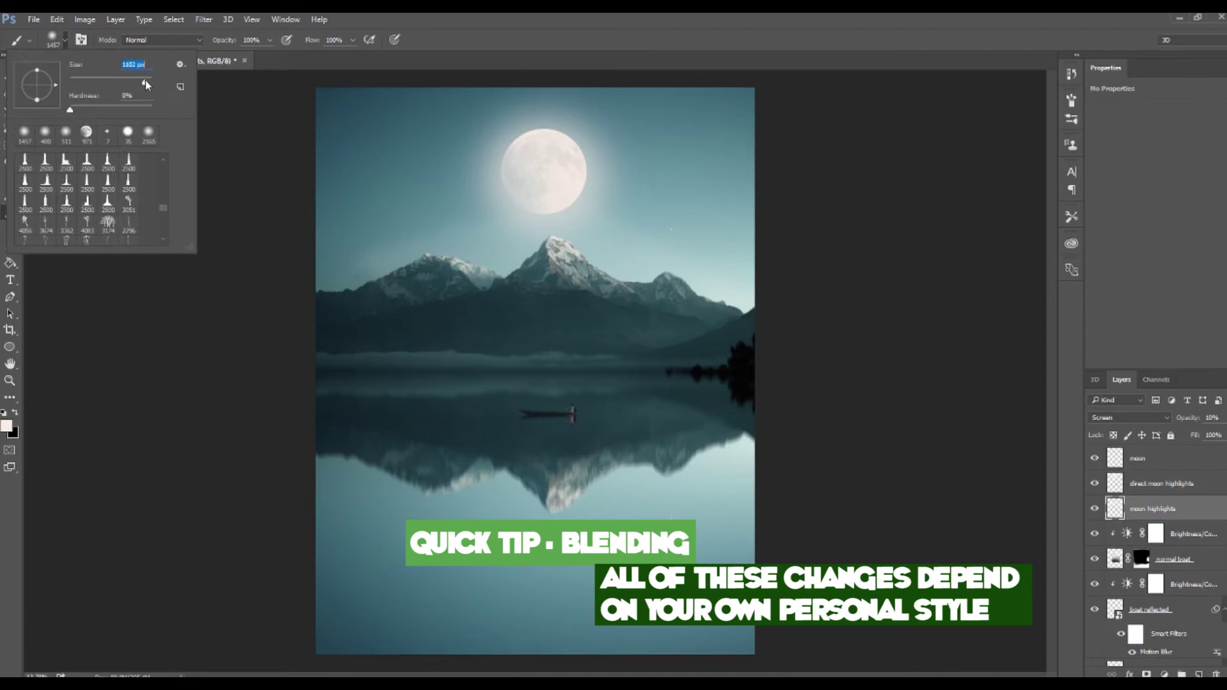
pyautogui.click(471, 229)
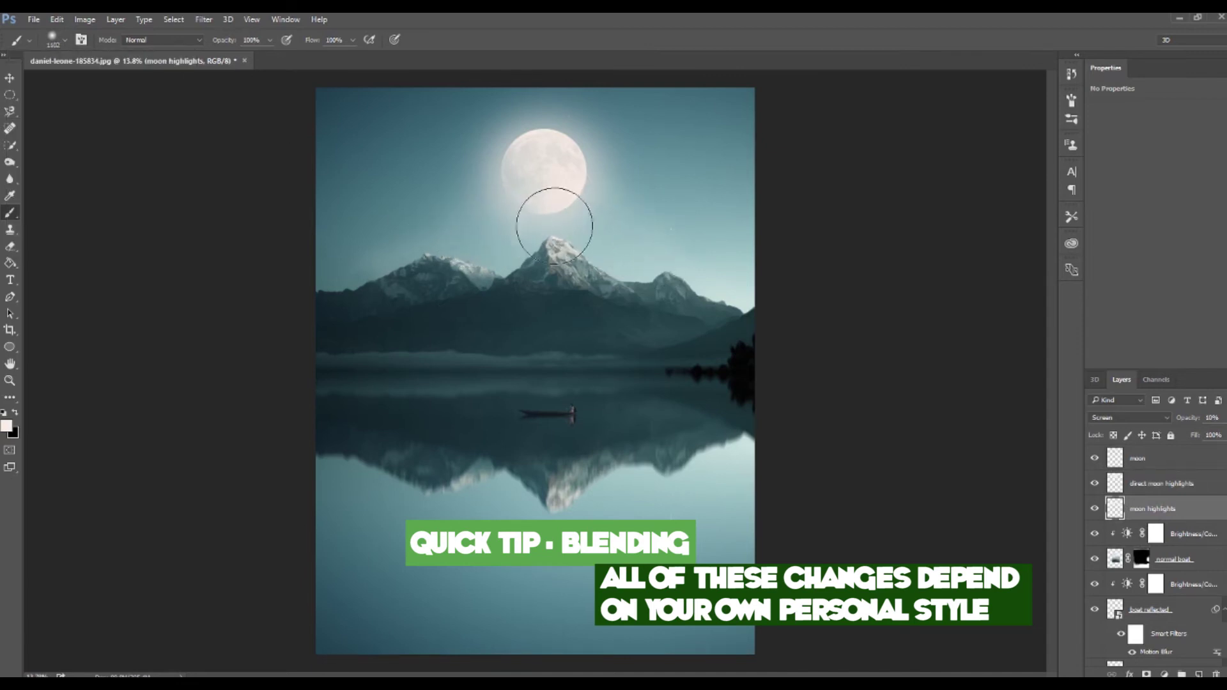
pyautogui.press('2')
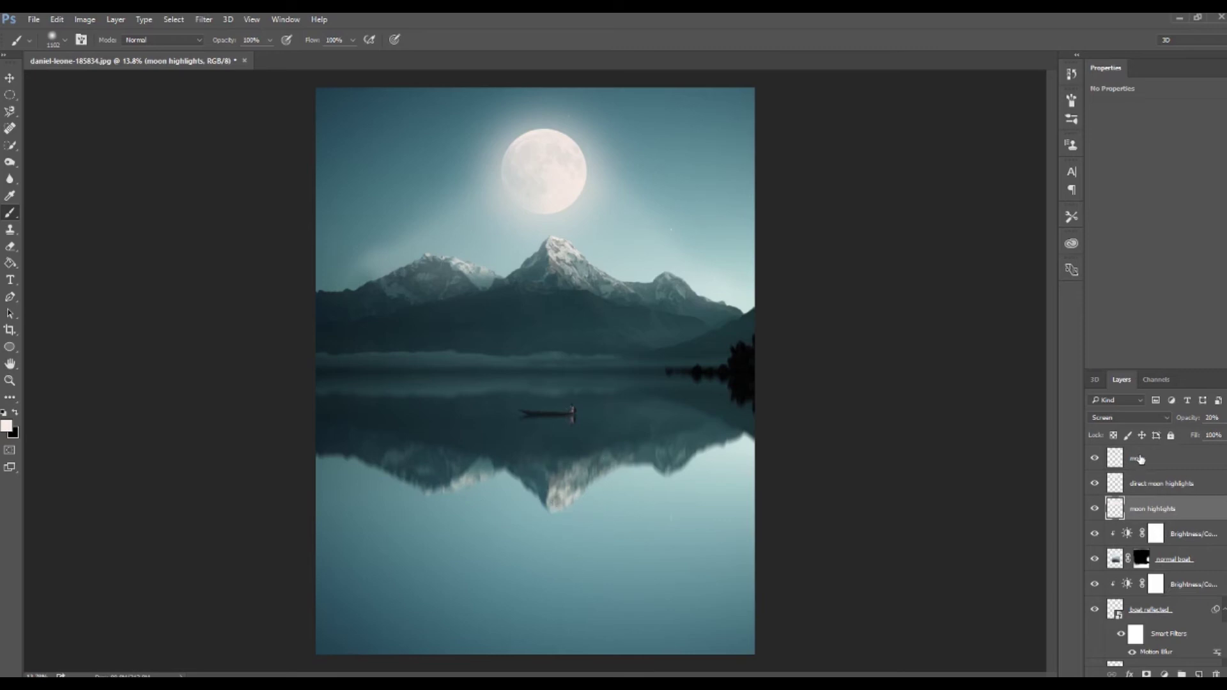
# - Duplicate the "moon", "direct moon highlights" and "moon highlights" layers together
pyautogui.keyDown('shift'); pyautogui.click(1140, 460); pyautogui.keyUp('shift')
pyautogui.hotkey('ctrl', 't')
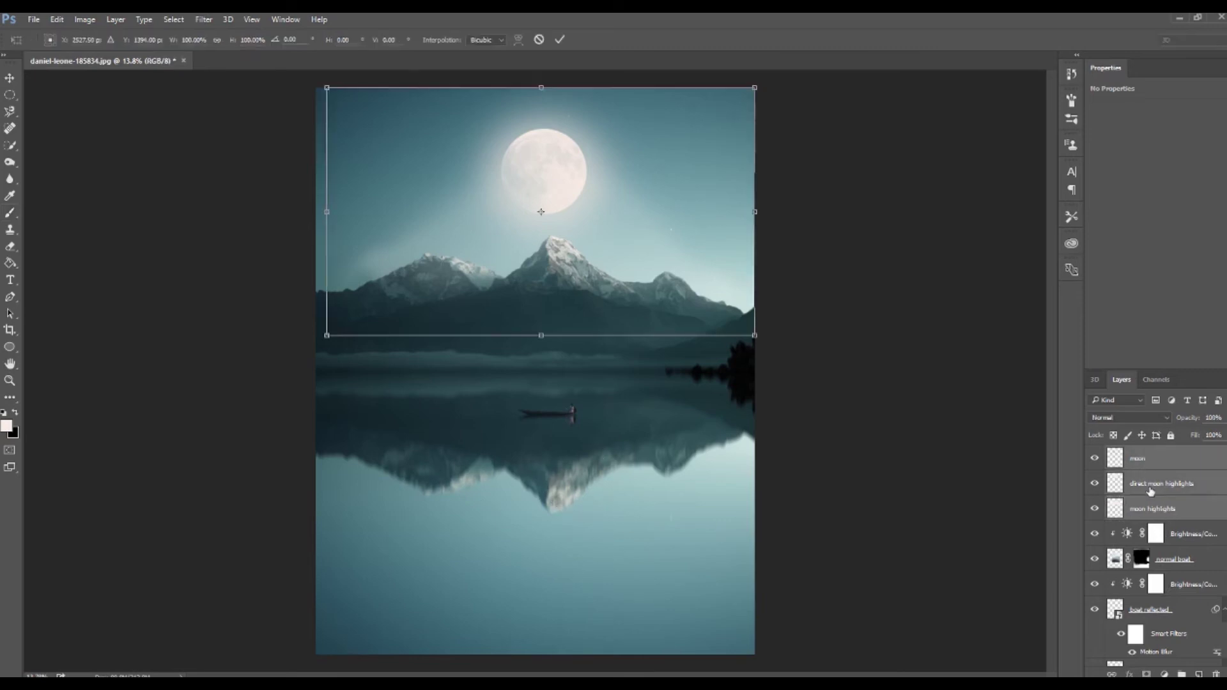
pyautogui.press('Return')
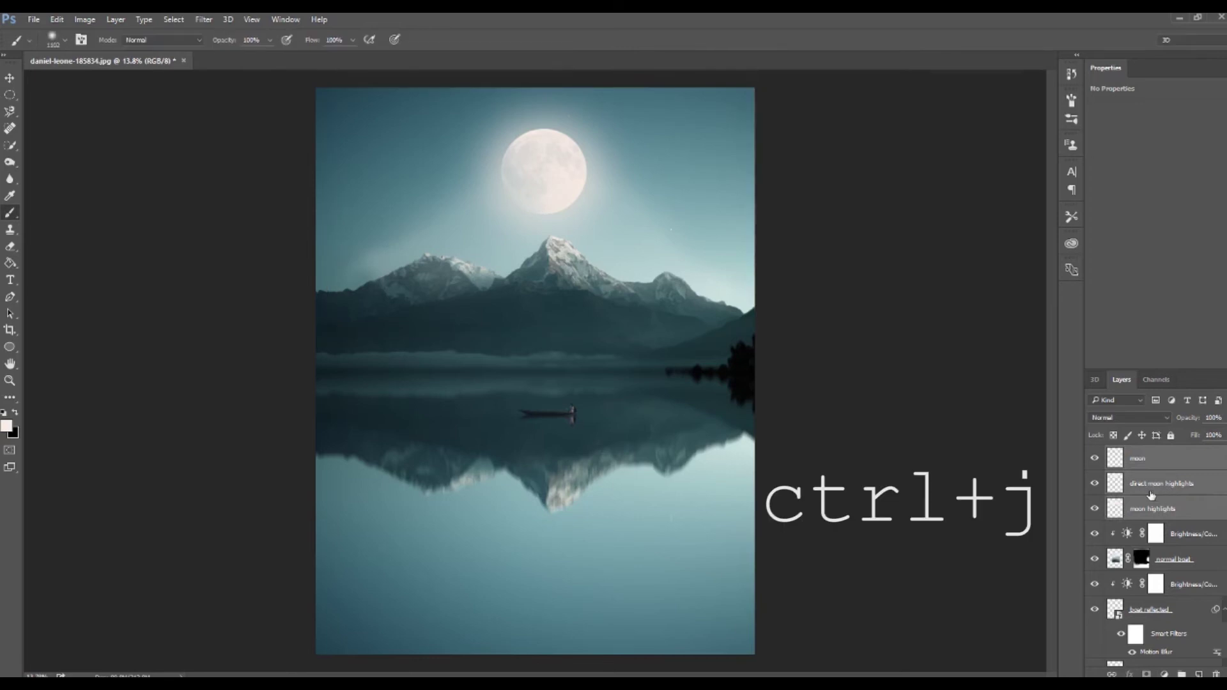
pyautogui.hotkey('ctrl', 'j')
# - Flip the three duplicated moon layers vertically and place them in the lake, aligned straight below the original moon
pyautogui.hotkey('ctrl', 't')
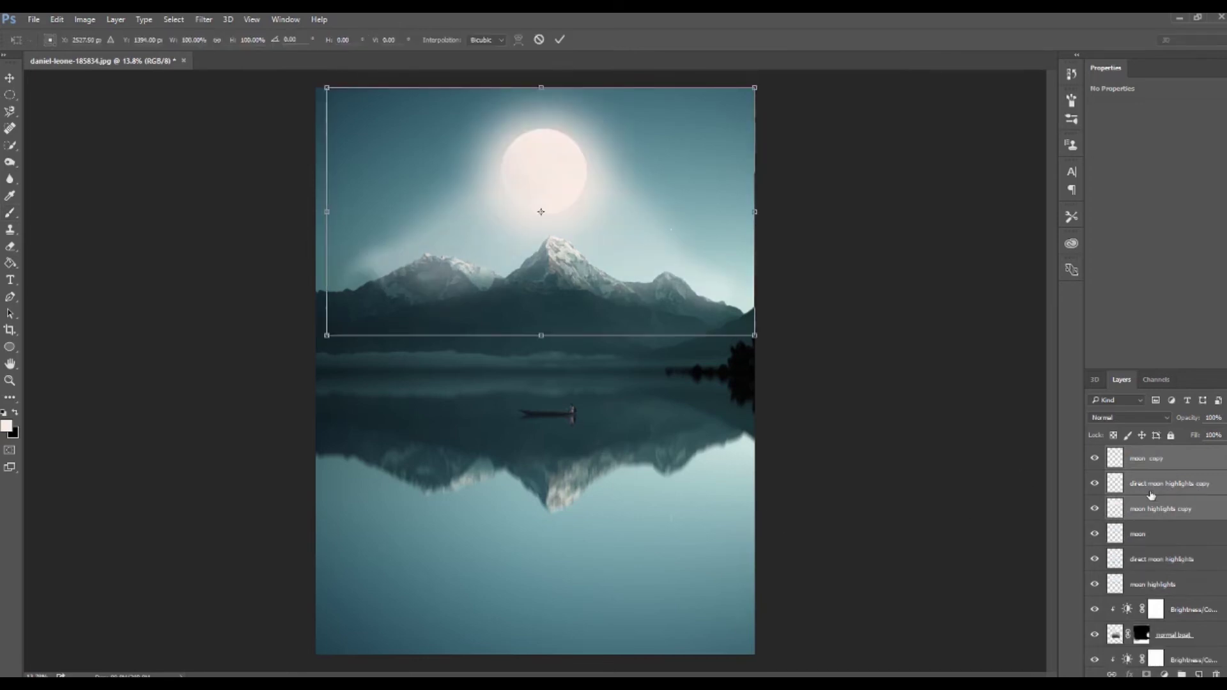
pyautogui.rightClick(541, 259)
pyautogui.click(579, 463)
pyautogui.moveTo(586, 343); pyautogui.dragTo(610, 587)
pyautogui.moveTo(606, 496); pyautogui.dragTo(606, 494)
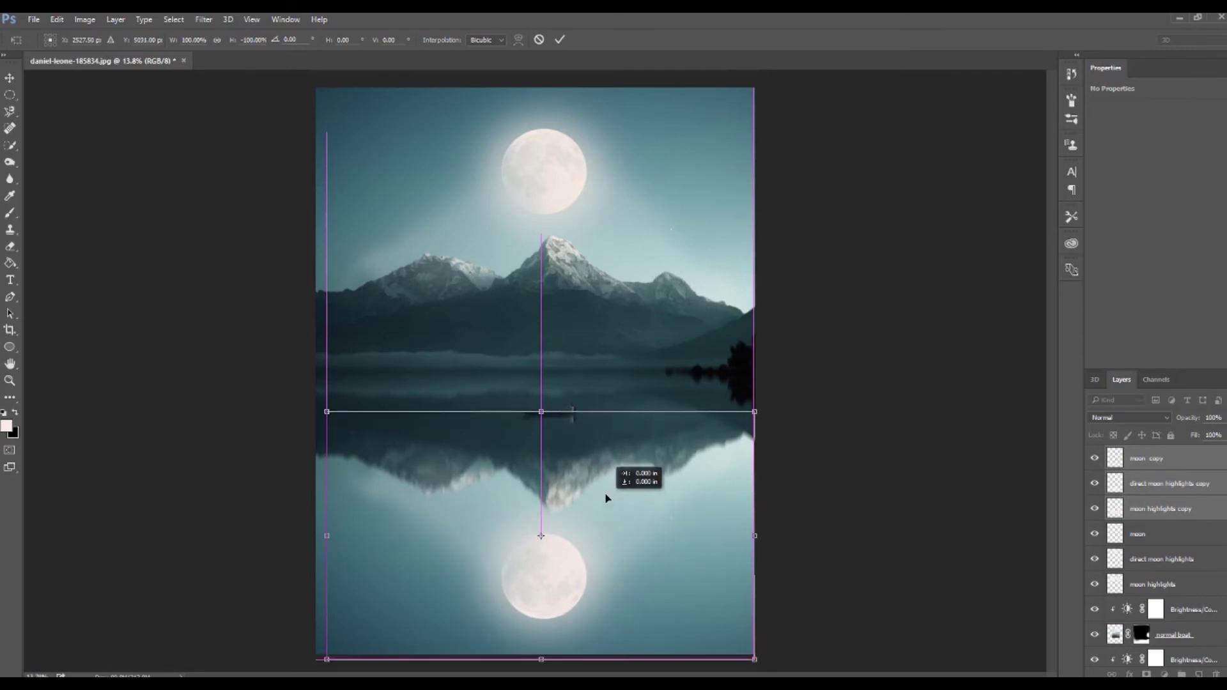
pyautogui.moveTo(606, 498); pyautogui.dragTo(568, 496)
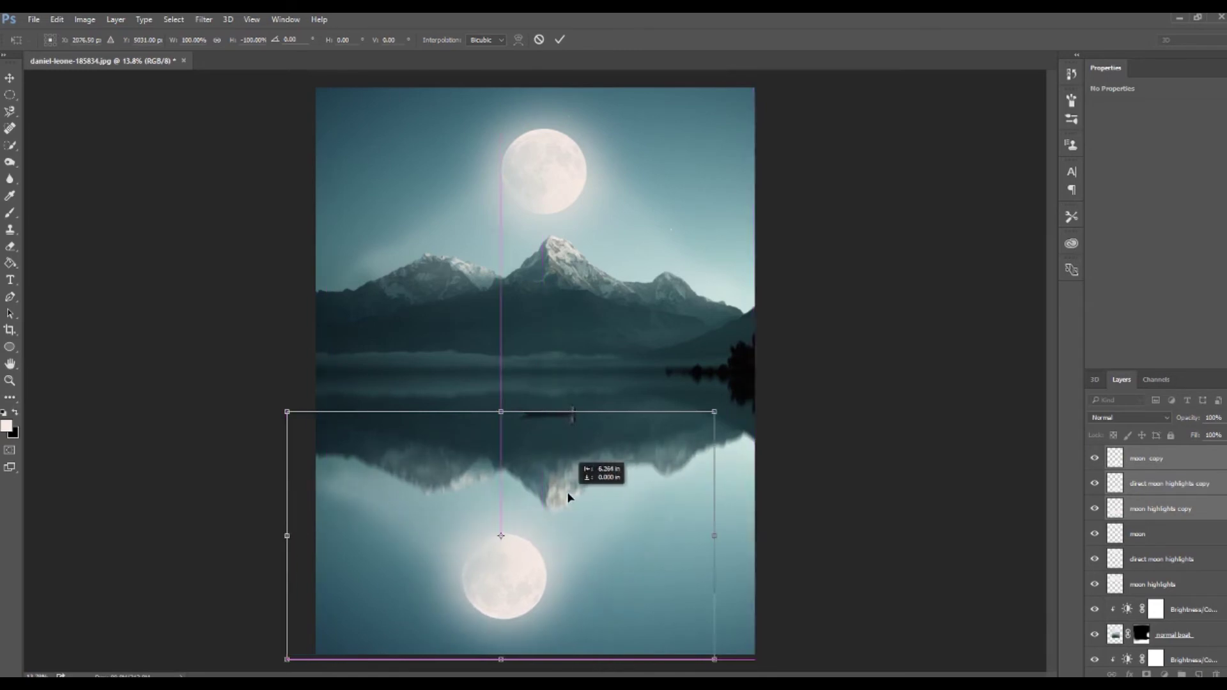
pyautogui.moveTo(568, 496); pyautogui.dragTo(606, 503)
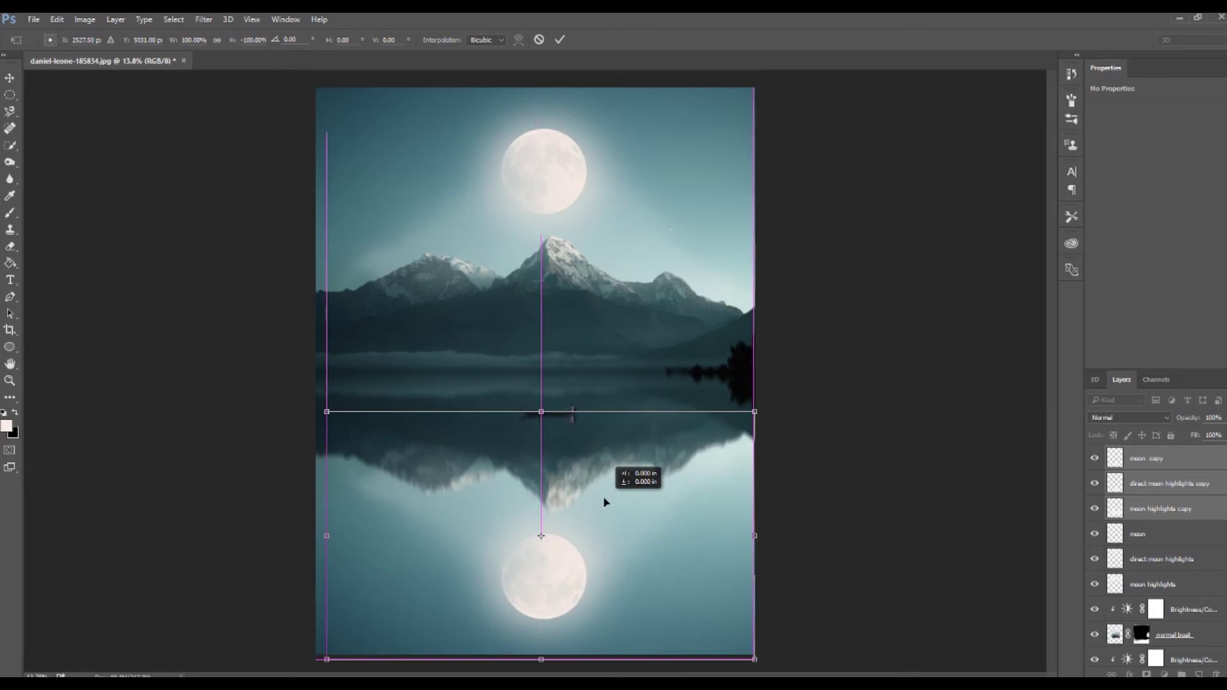
pyautogui.moveTo(606, 502); pyautogui.dragTo(604, 496)
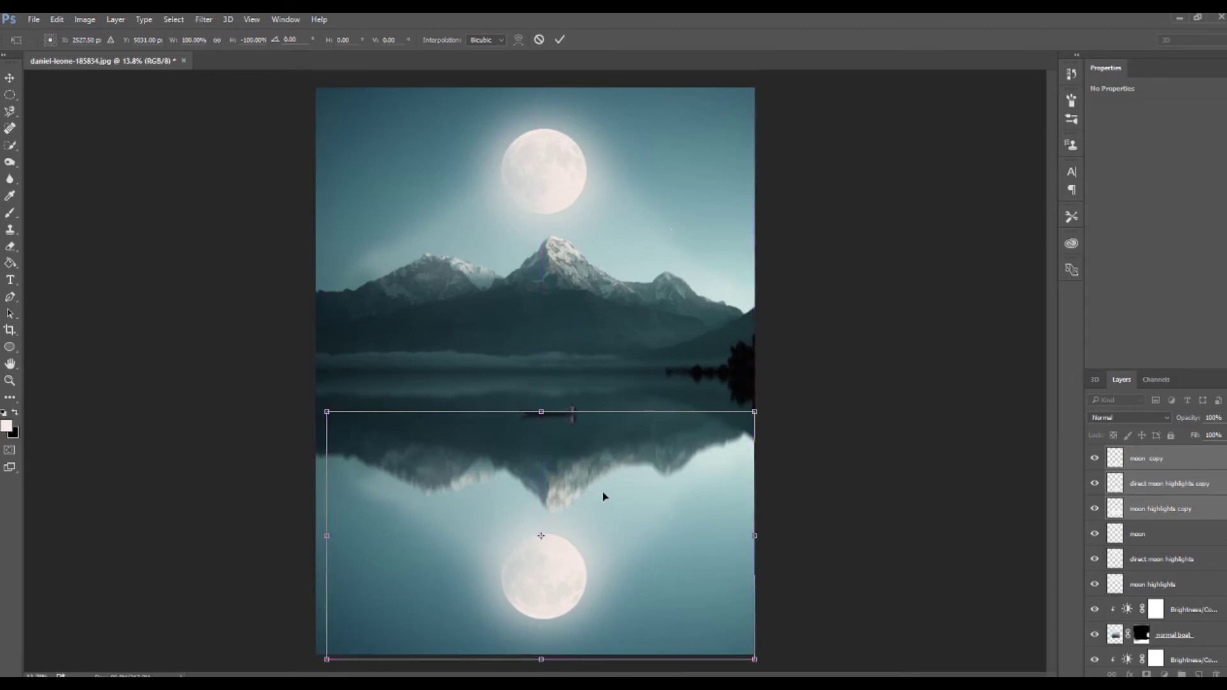
pyautogui.press('Return')
# - Rename the duplicated moon layer "moon reflected" and convert it to a Smart Object
pyautogui.click(199, 19)
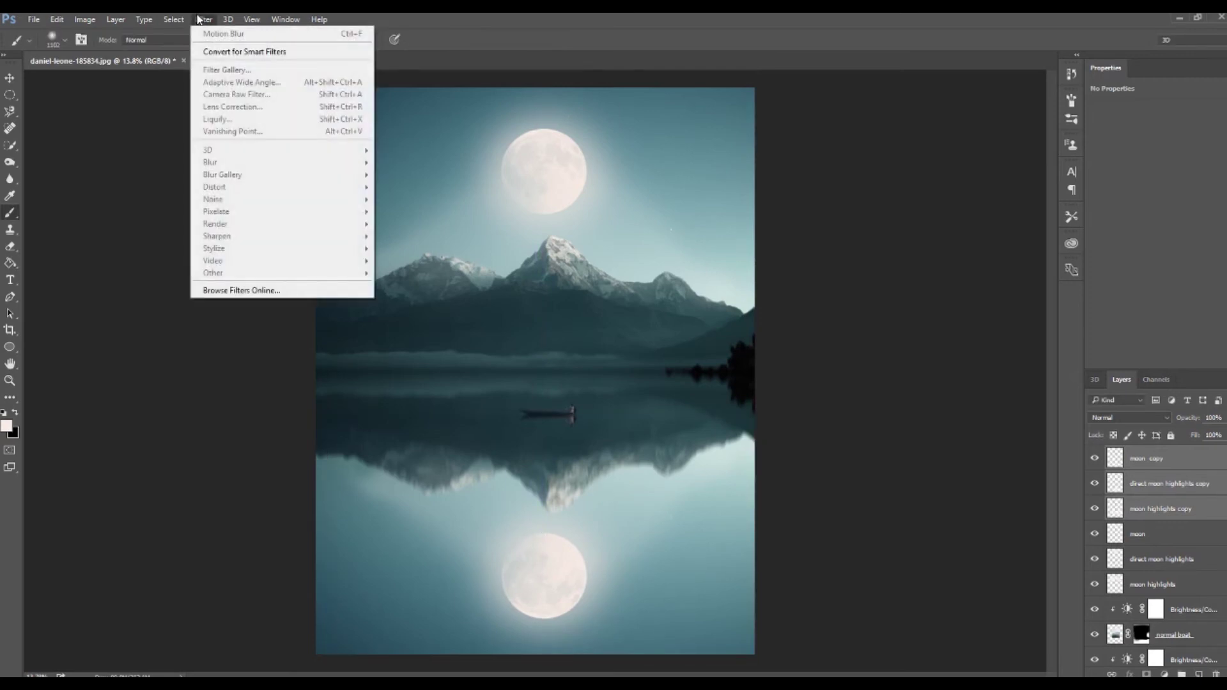
pyautogui.click(198, 19)
pyautogui.click(1172, 508)
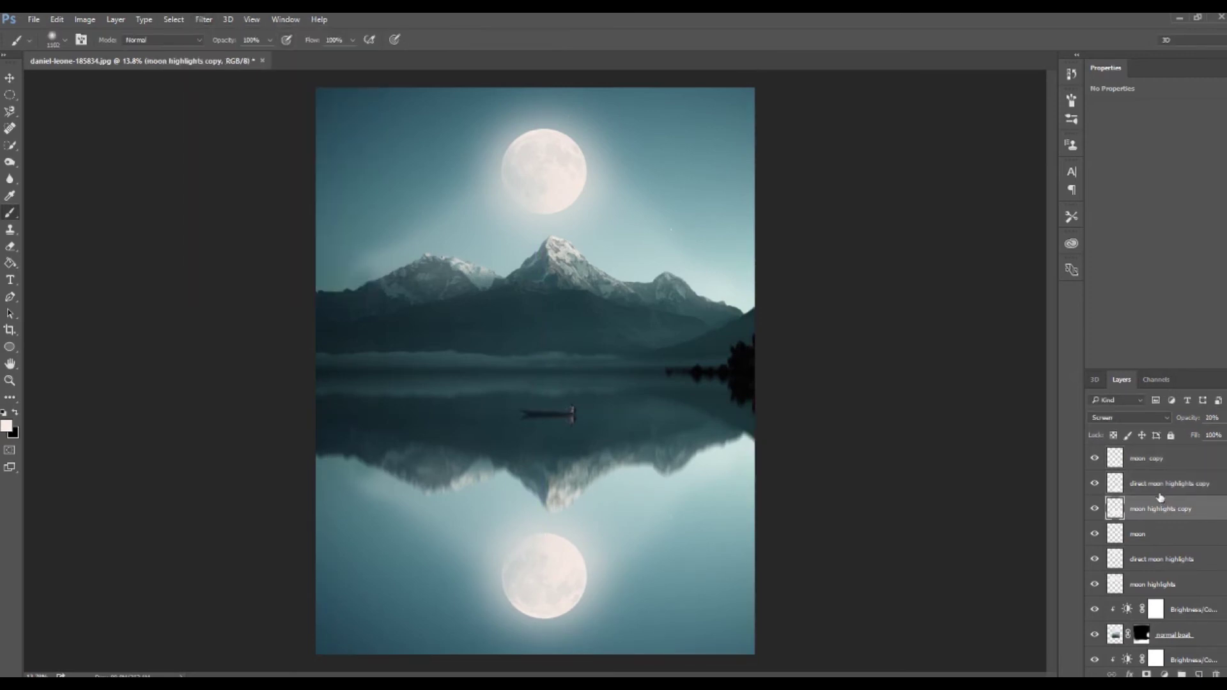
pyautogui.click(1152, 467)
pyautogui.doubleClick(1148, 458)
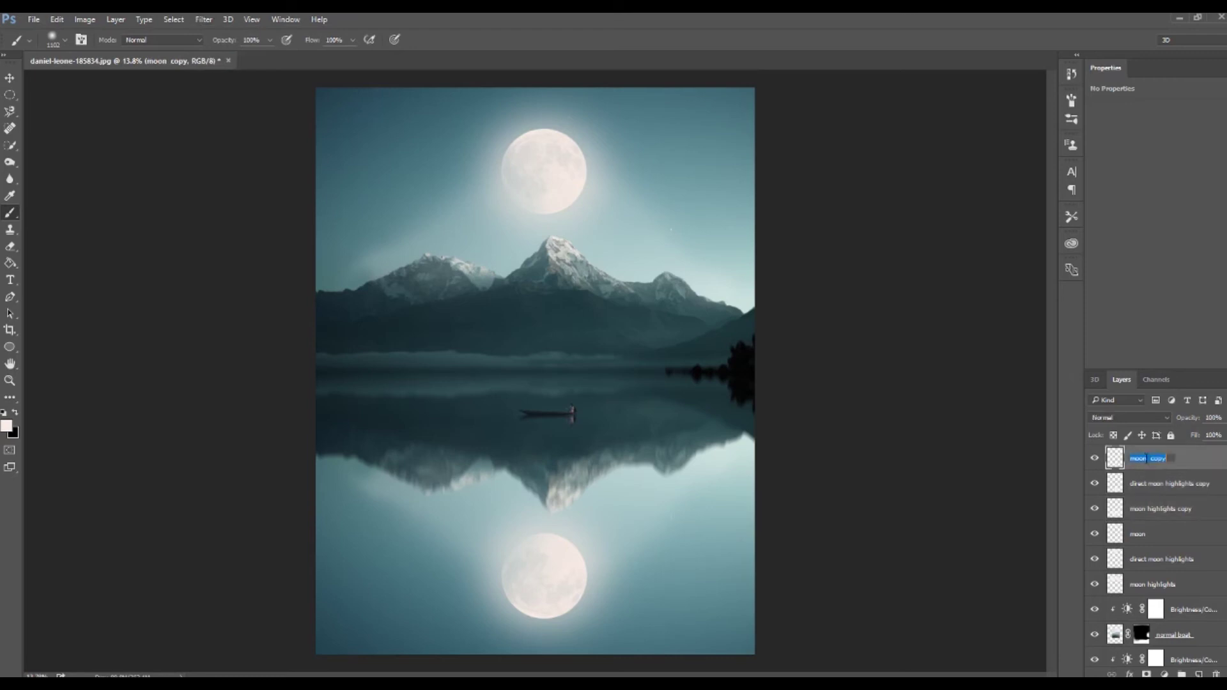
pyautogui.write('moon reflected')
pyautogui.press('Return')
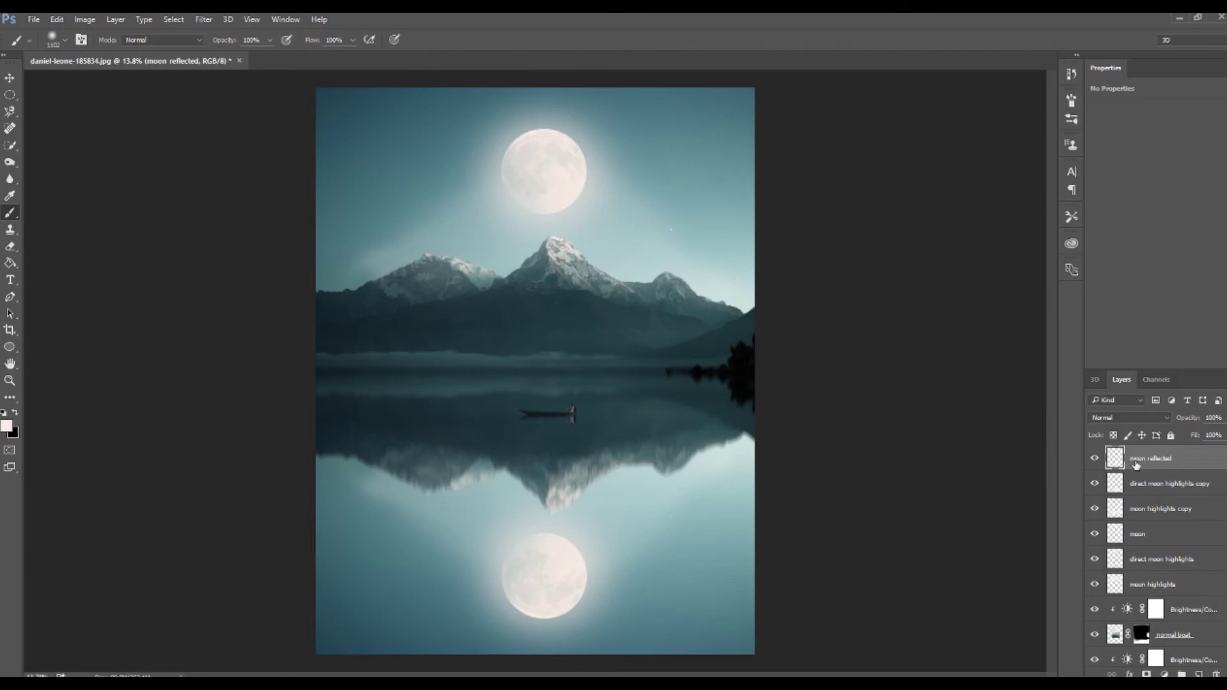
pyautogui.rightClick(1136, 465)
pyautogui.click(1042, 248)
# - Apply a Motion Blur at -90° with a 36-pixel distance to "moon reflected" and lower the layer's opacity to 88%
pyautogui.click(203, 19)
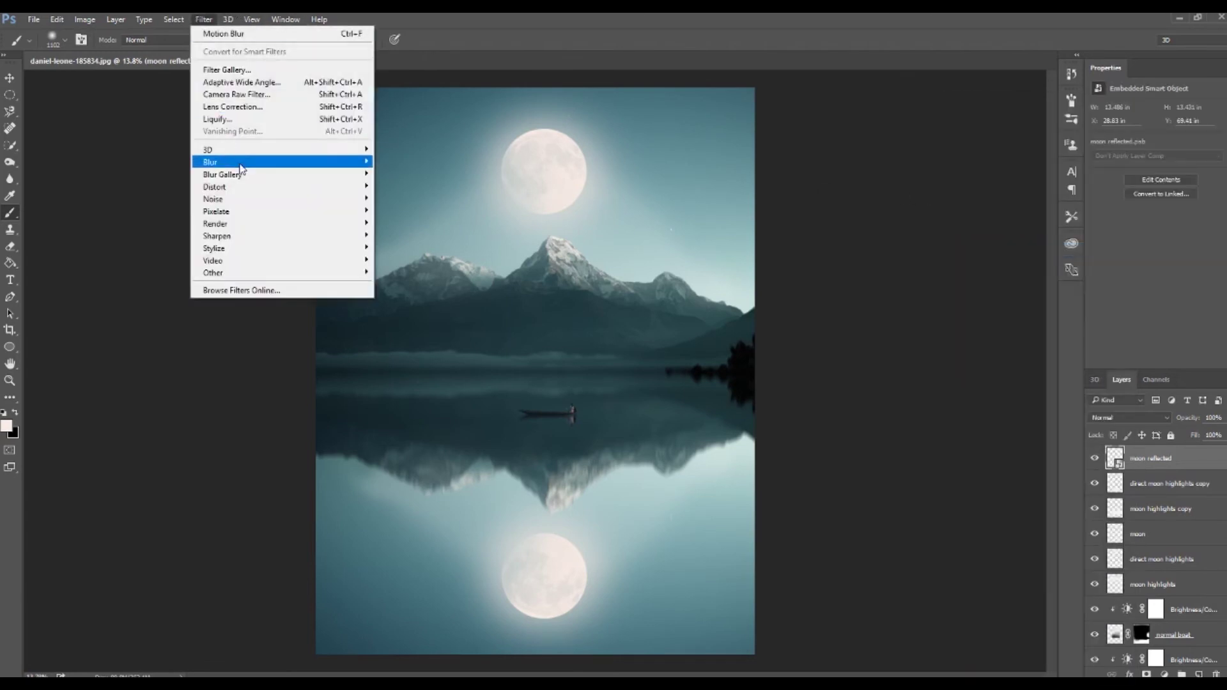
pyautogui.moveTo(241, 165)
pyautogui.click(422, 237)
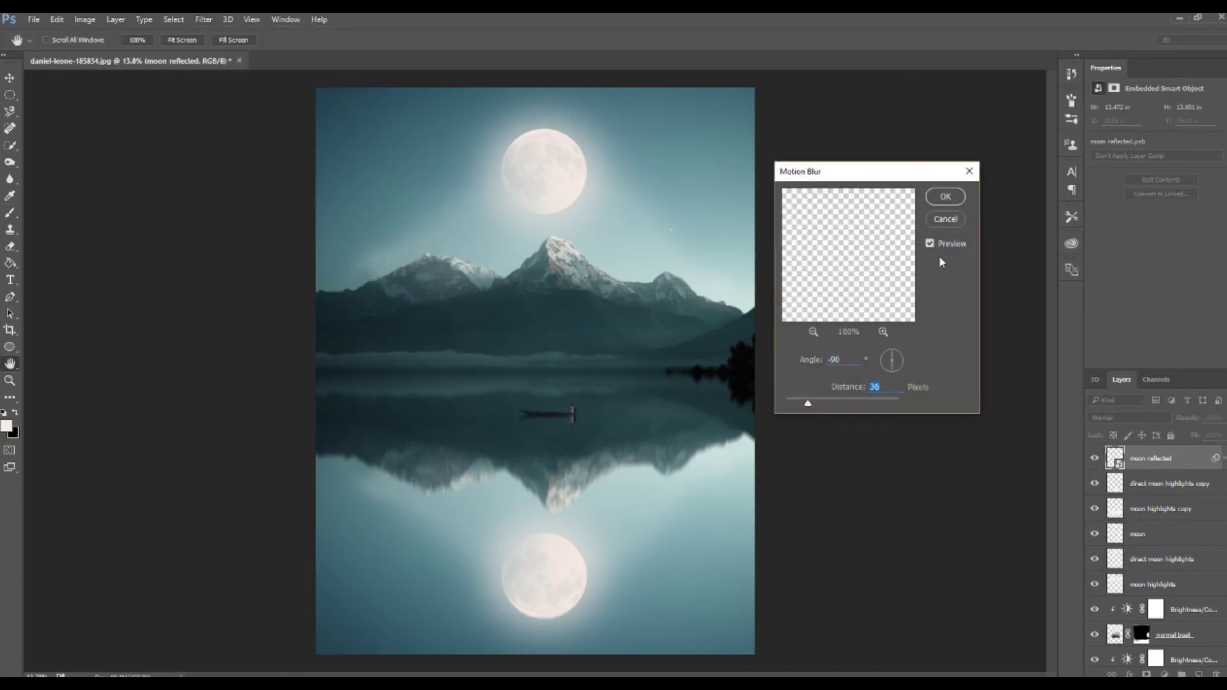
pyautogui.click(946, 197)
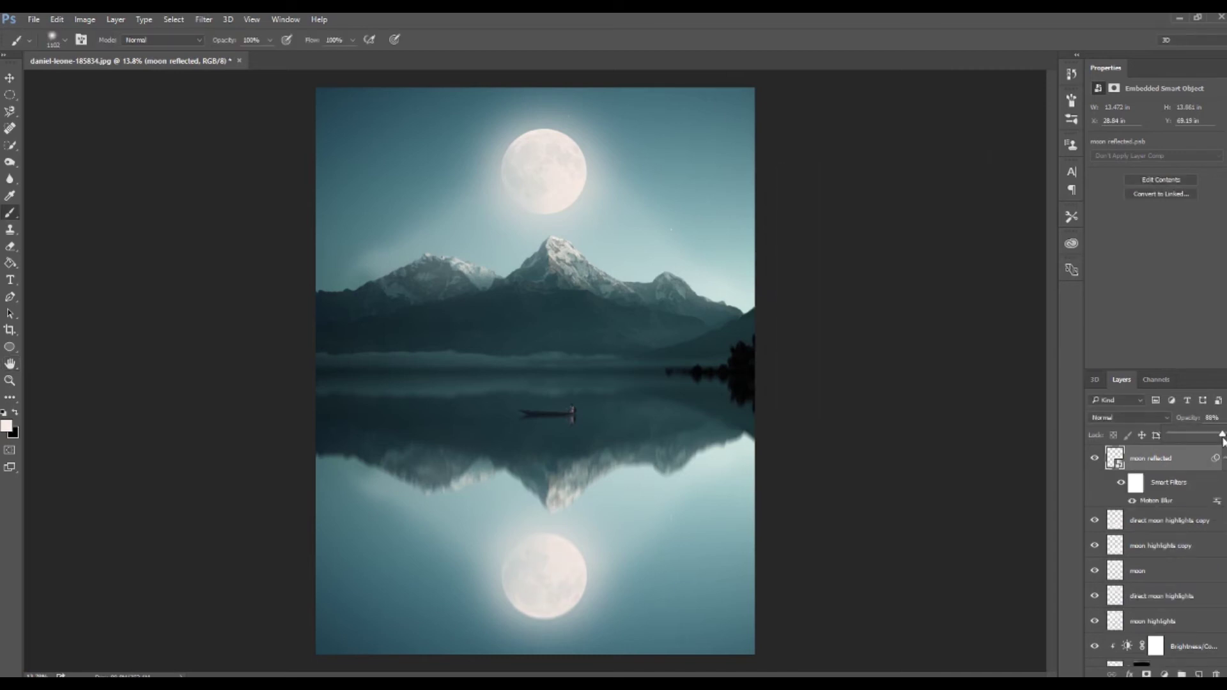
pyautogui.press('Return')
# - Reduce the opacity of the "direct moon highlights copy" layer to 39%
pyautogui.click(1225, 526)
pyautogui.click(1222, 417)
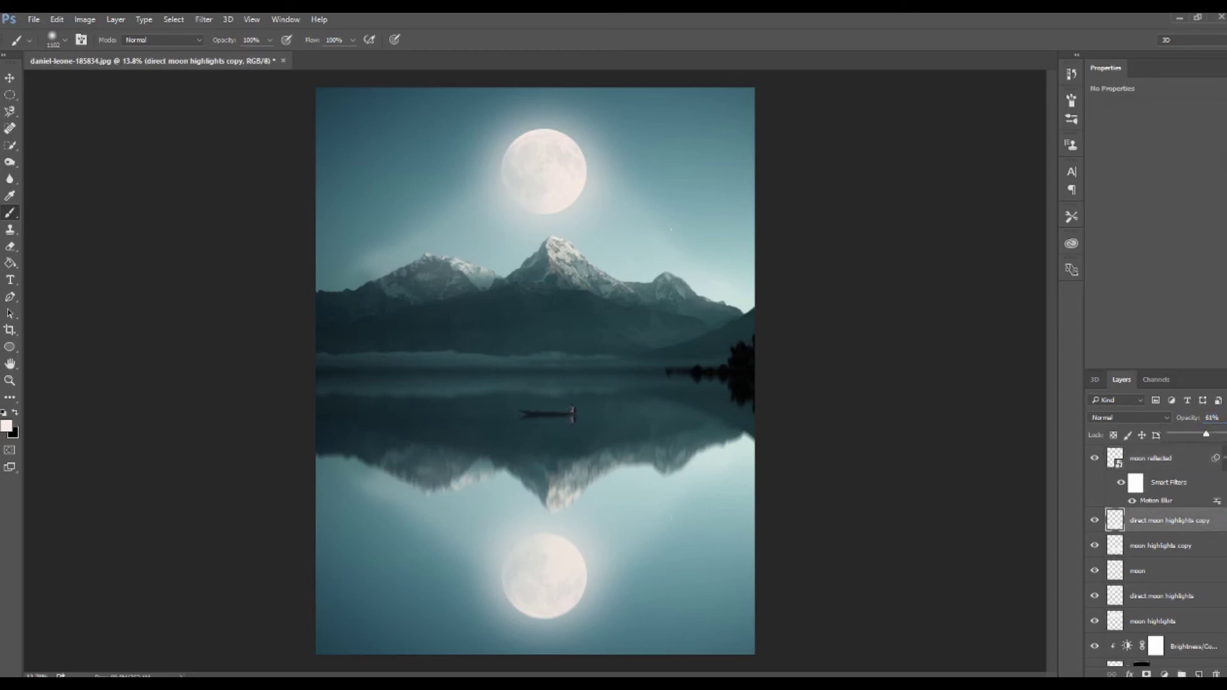
pyautogui.moveTo(1181, 431); pyautogui.dragTo(1177, 432)
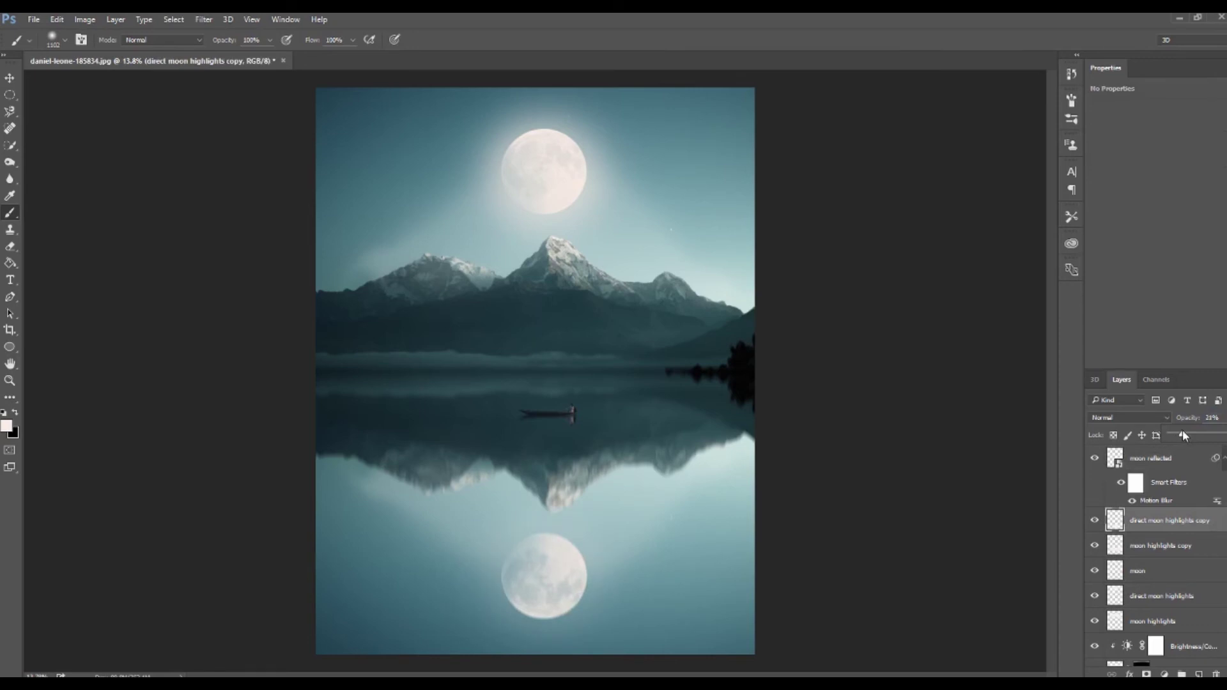
pyautogui.moveTo(1186, 435); pyautogui.dragTo(1192, 434)
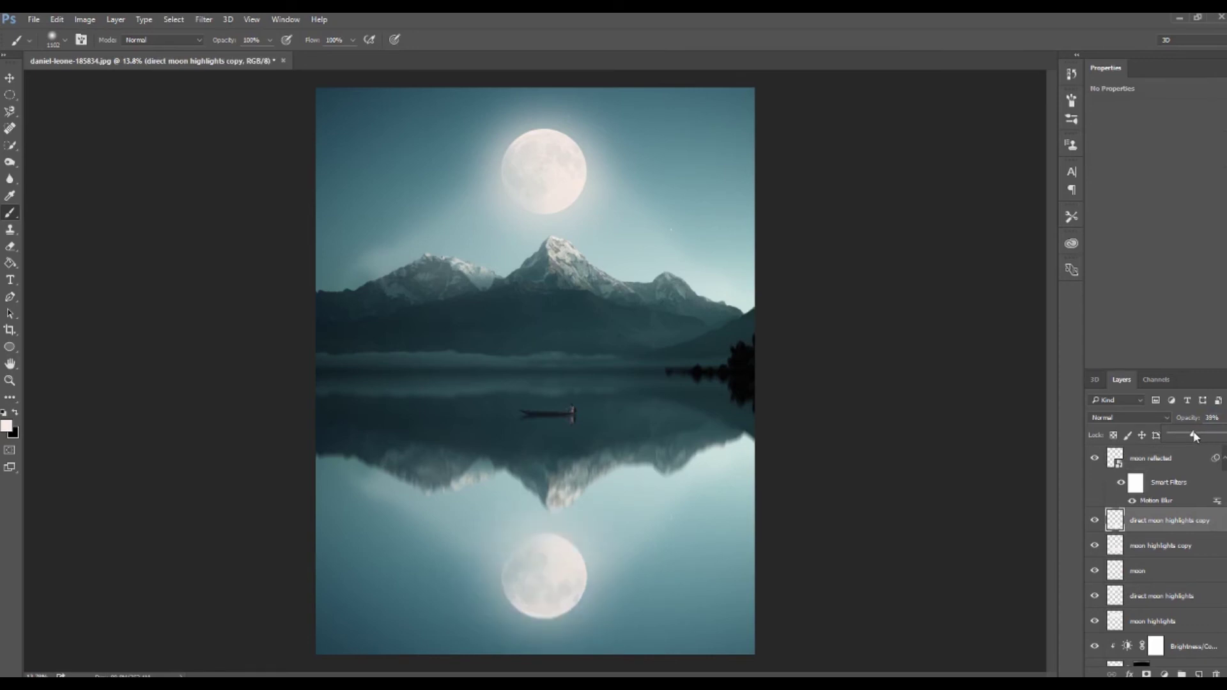
# - Reduce the opacity of the "moon highlights copy" layer to 12%
pyautogui.click(1188, 546)
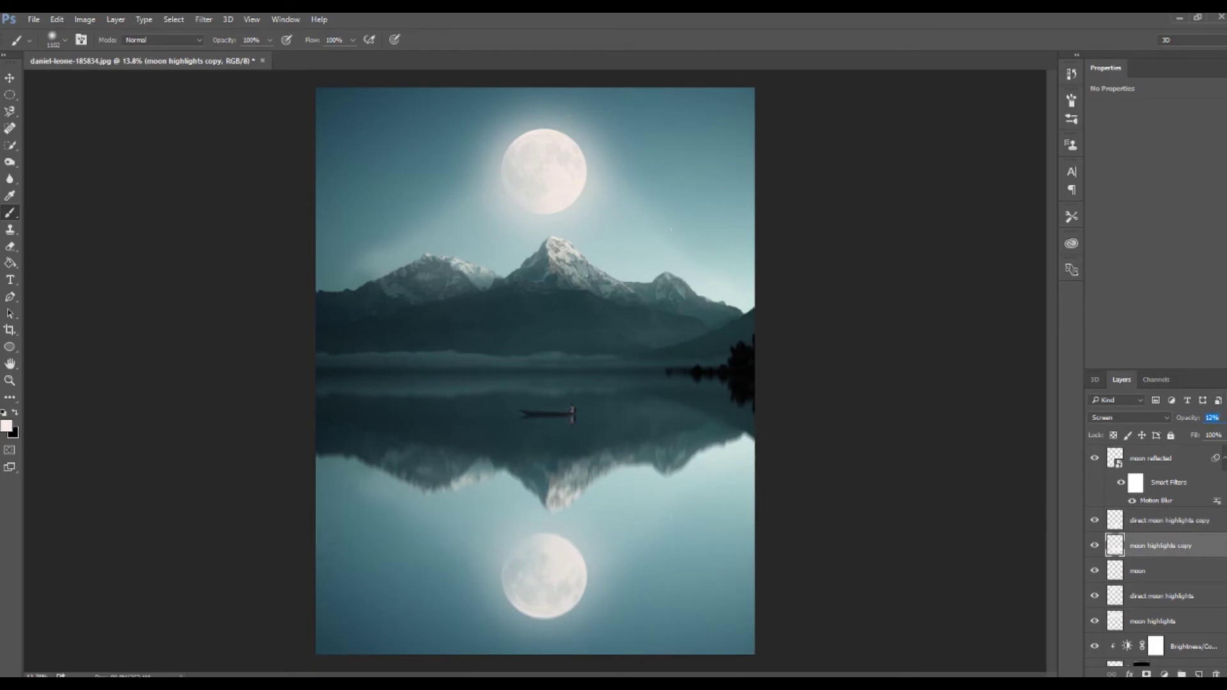
pyautogui.press('Return')
# - Place the starry sky image above "moon reflected" and enlarge it to about 265% wide and 254% high
pyautogui.click(1160, 466)
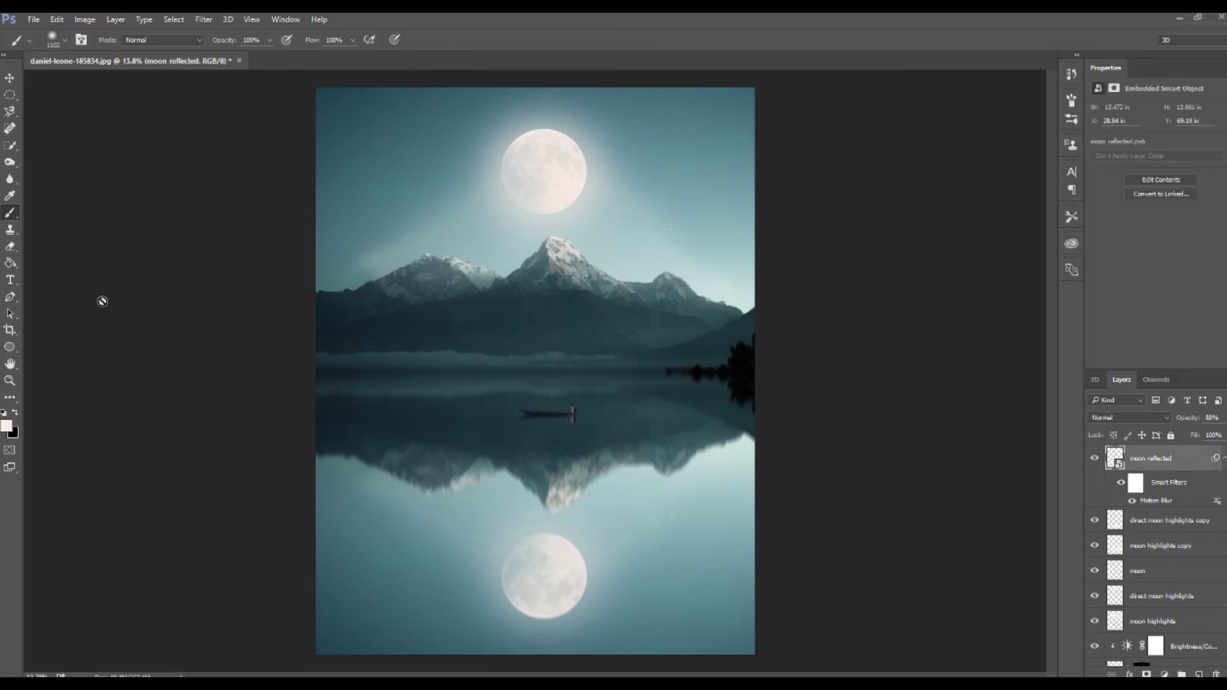
pyautogui.moveTo(115, 462); pyautogui.dragTo(392, 407)
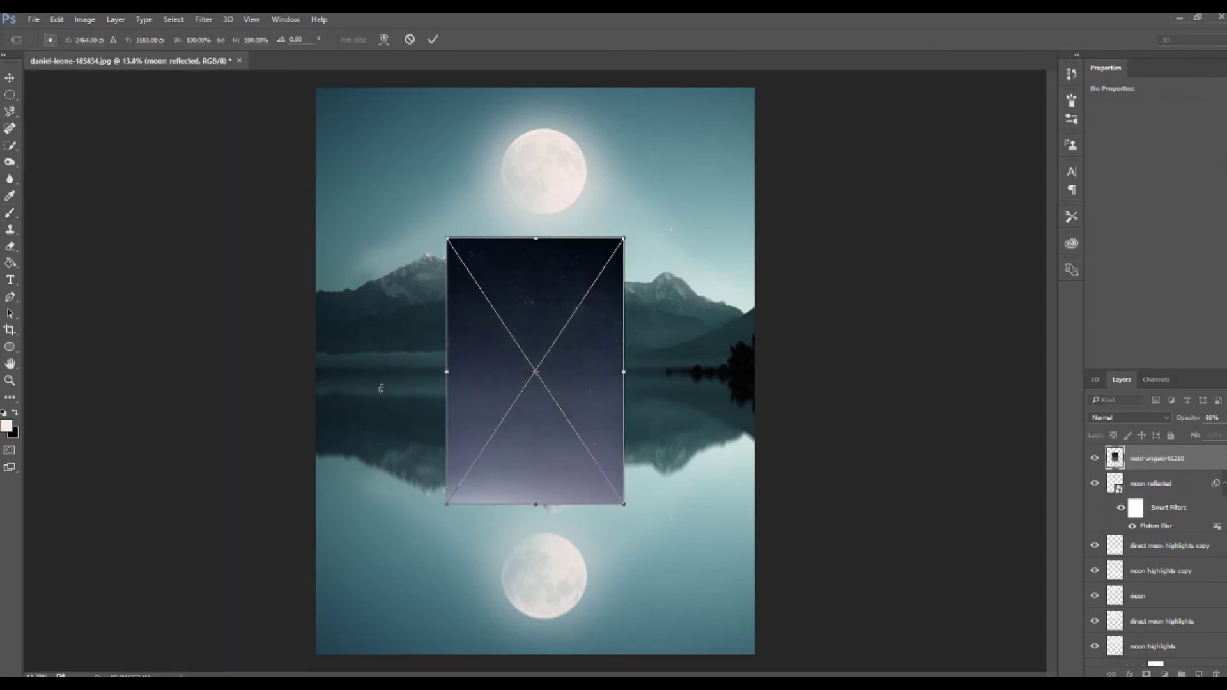
pyautogui.moveTo(601, 447); pyautogui.dragTo(601, 447)
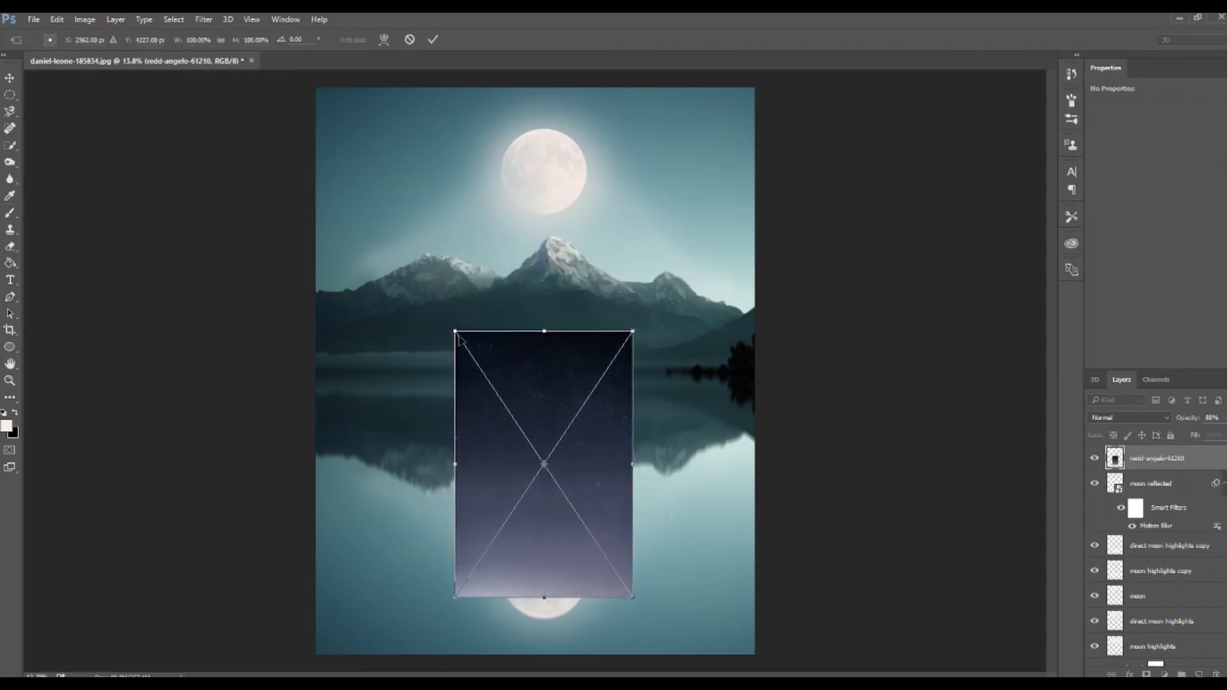
pyautogui.moveTo(456, 332); pyautogui.dragTo(310, 151)
pyautogui.moveTo(448, 296); pyautogui.dragTo(542, 404)
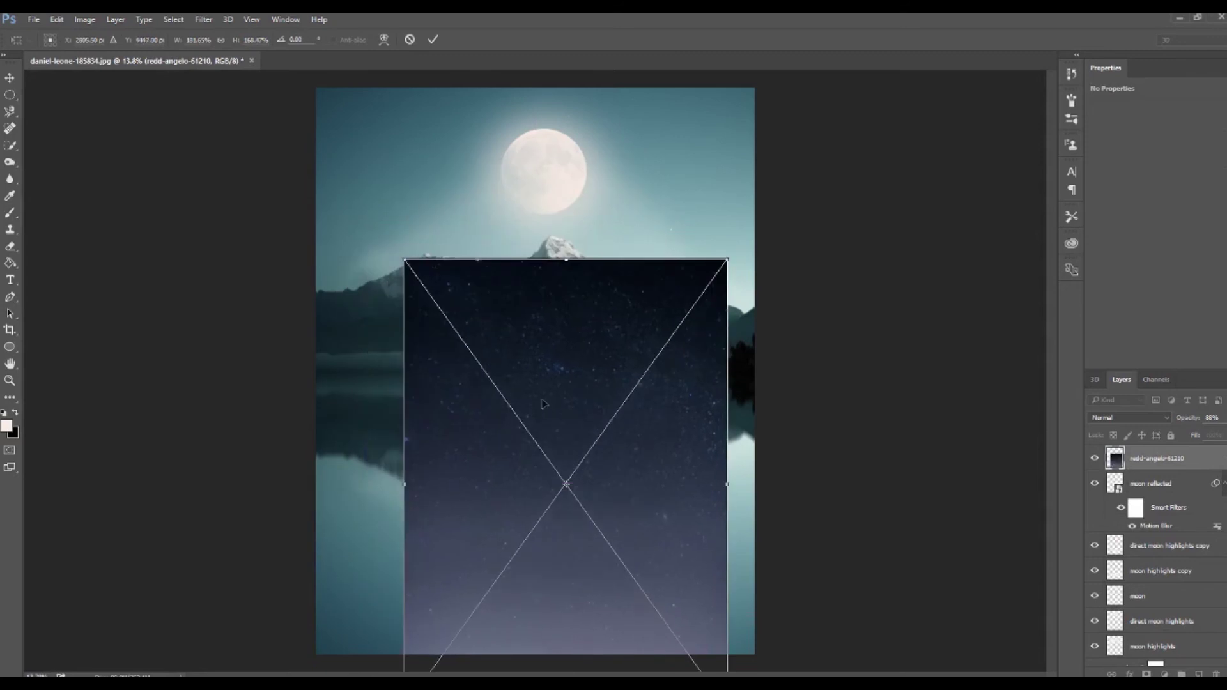
pyautogui.moveTo(407, 261); pyautogui.dragTo(318, 128)
pyautogui.moveTo(427, 183); pyautogui.dragTo(472, 223)
pyautogui.moveTo(362, 172); pyautogui.dragTo(303, 77)
pyautogui.moveTo(419, 148)
pyautogui.mouseDown()
pyautogui.moveTo(430, 165)
pyautogui.moveTo(415, 149)
pyautogui.mouseUp()
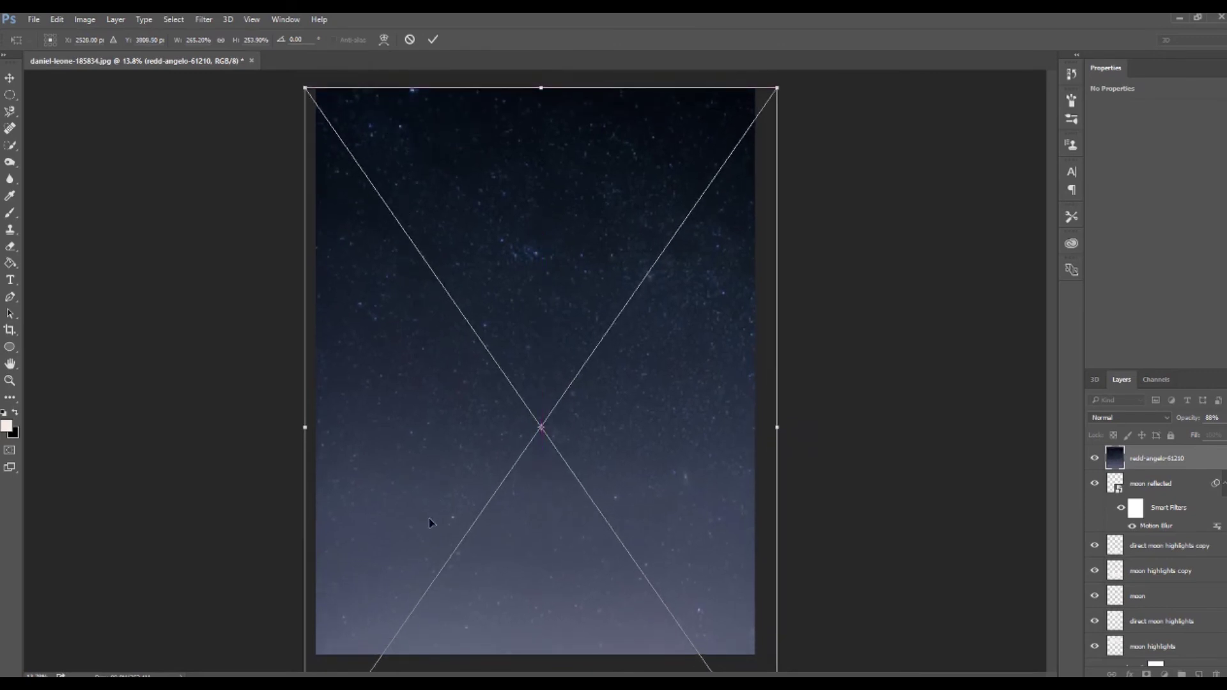
# - Position the starry sky image vertically so it covers the whole canvas, and commit the placement
pyautogui.moveTo(560, 487); pyautogui.dragTo(555, 376)
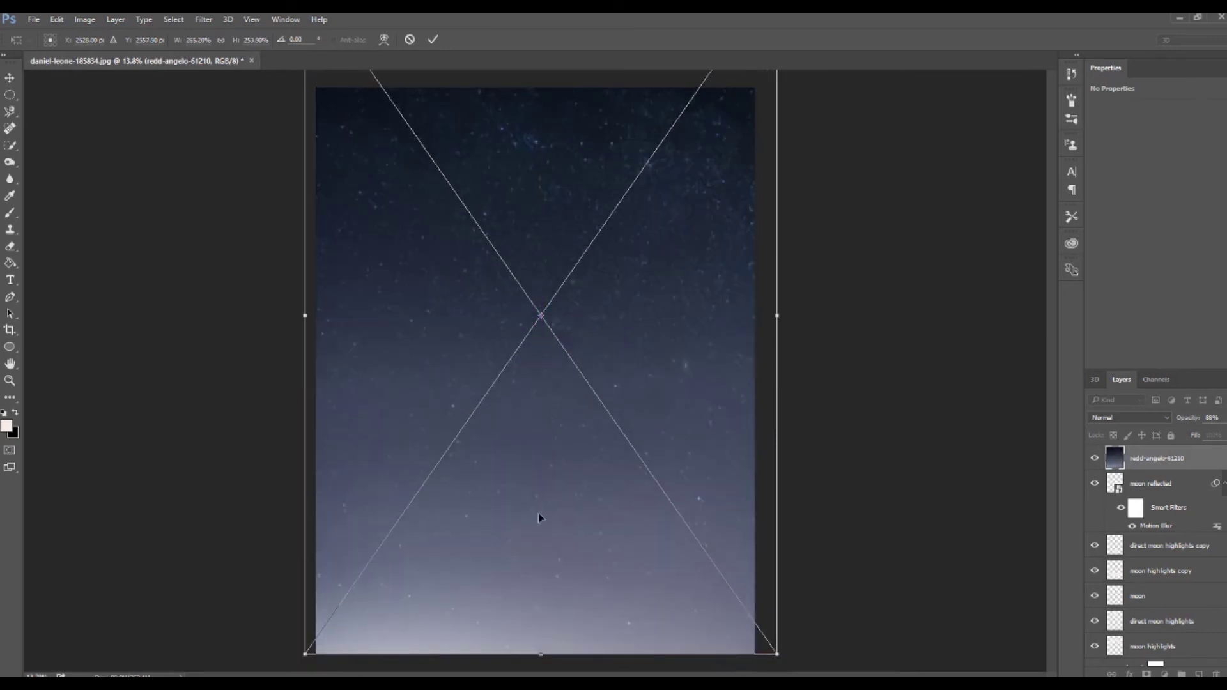
pyautogui.moveTo(538, 518); pyautogui.dragTo(543, 466)
pyautogui.moveTo(547, 535); pyautogui.dragTo(548, 413)
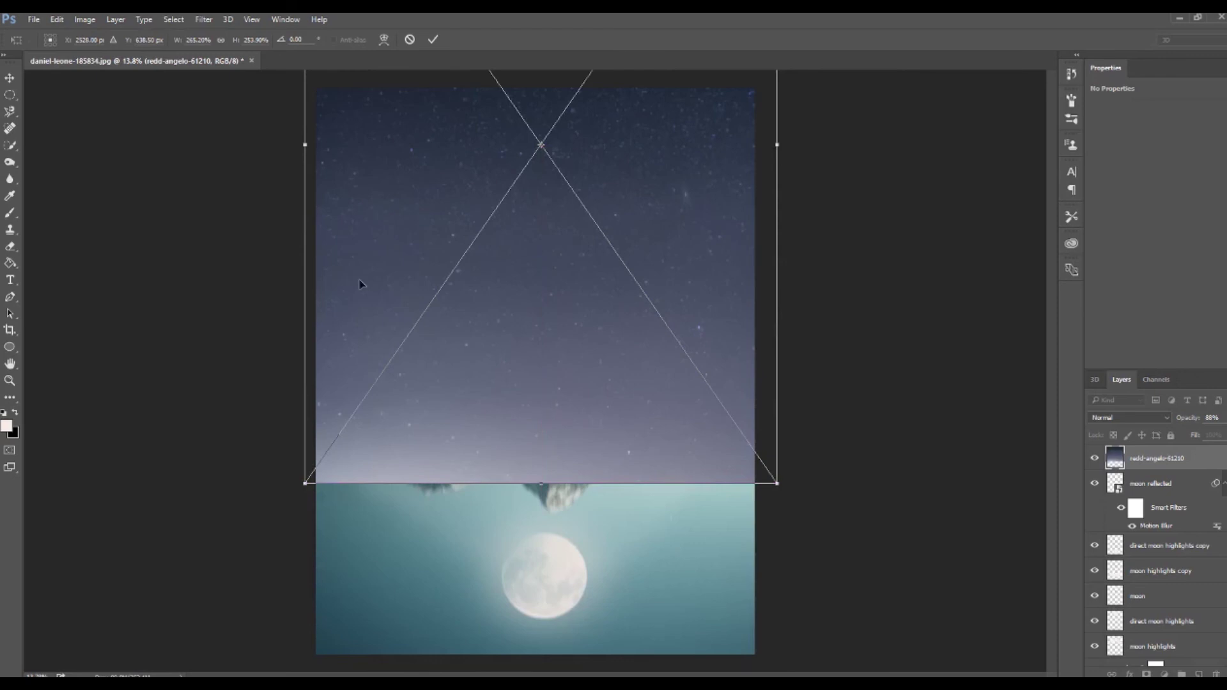
pyautogui.moveTo(543, 239); pyautogui.dragTo(547, 287)
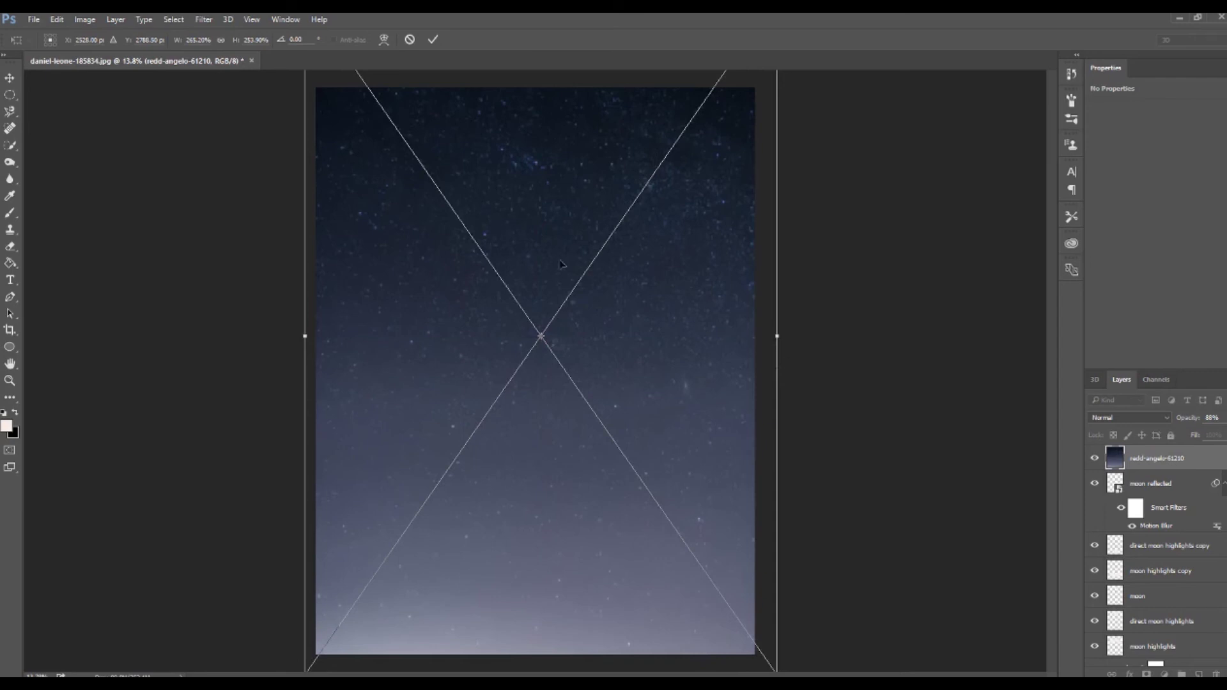
pyautogui.press('Return')
pyautogui.press('b')
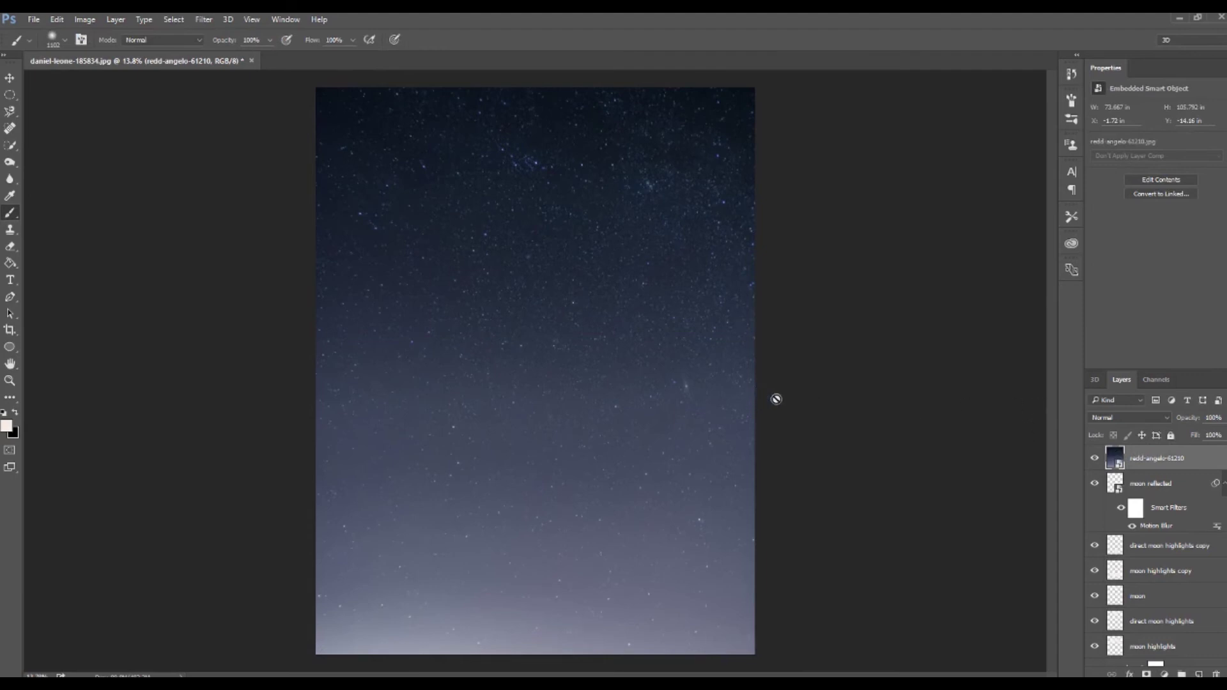
# - Compare the Screen, Overlay and Linear Dodge (Add) blend modes on the starry sky layer and settle on Screen
pyautogui.click(1125, 419)
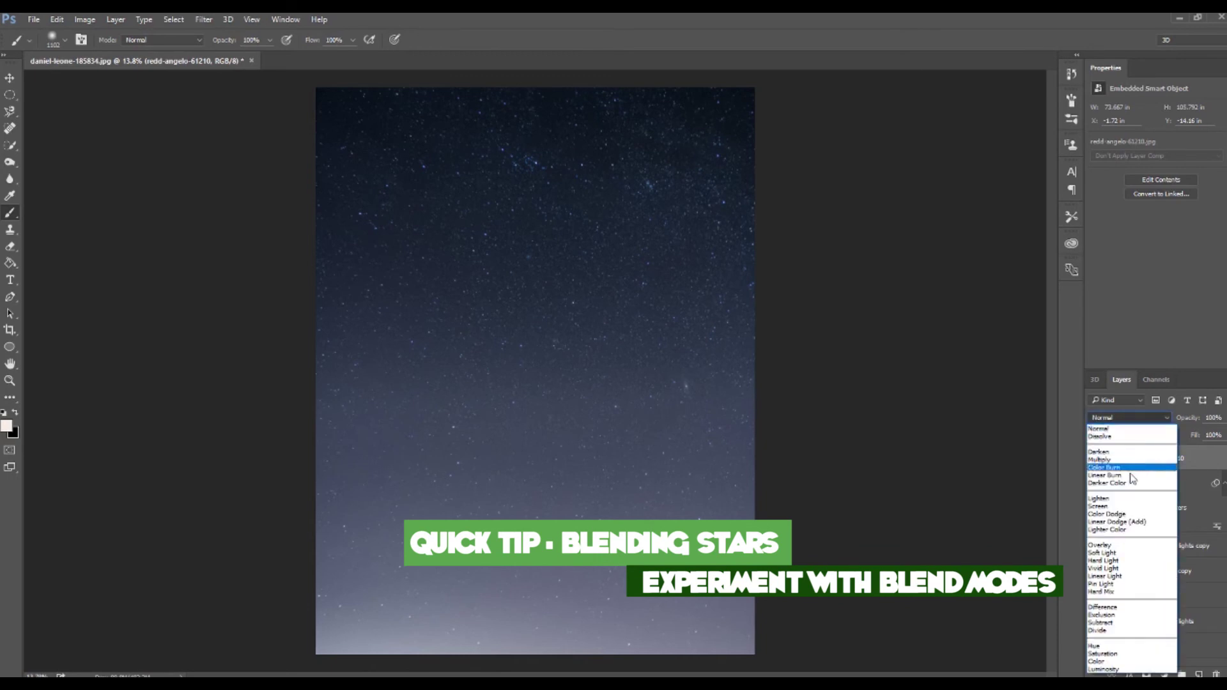
pyautogui.click(1137, 506)
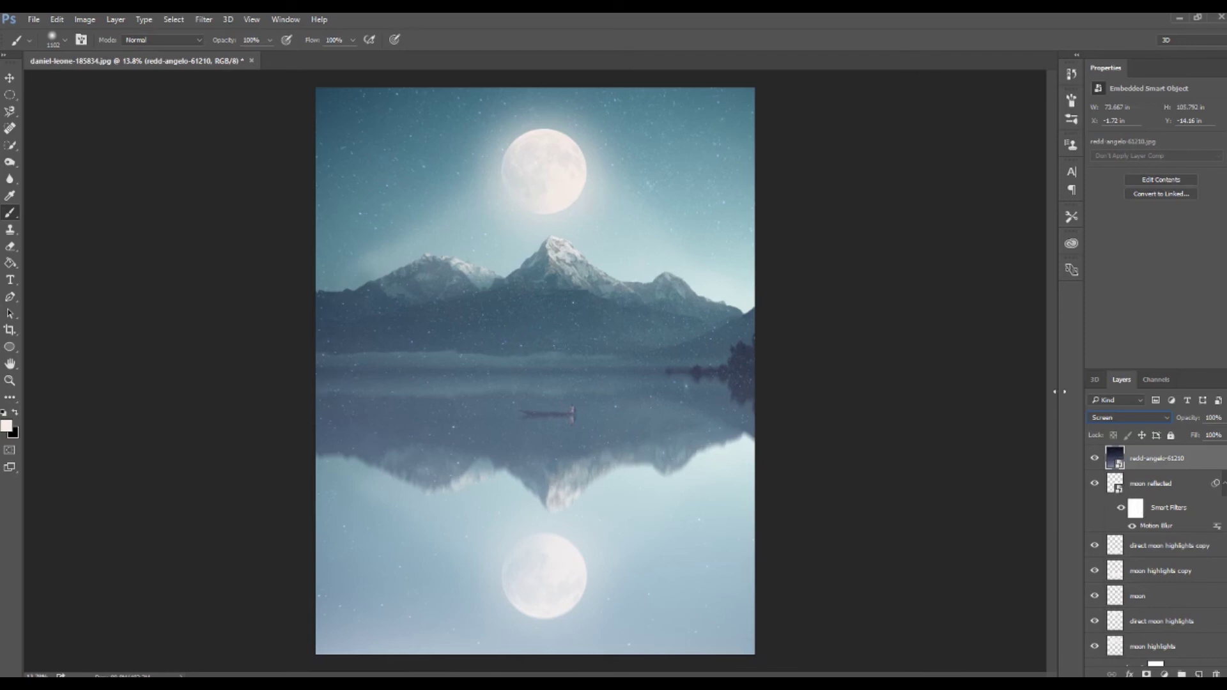
pyautogui.click(1139, 416)
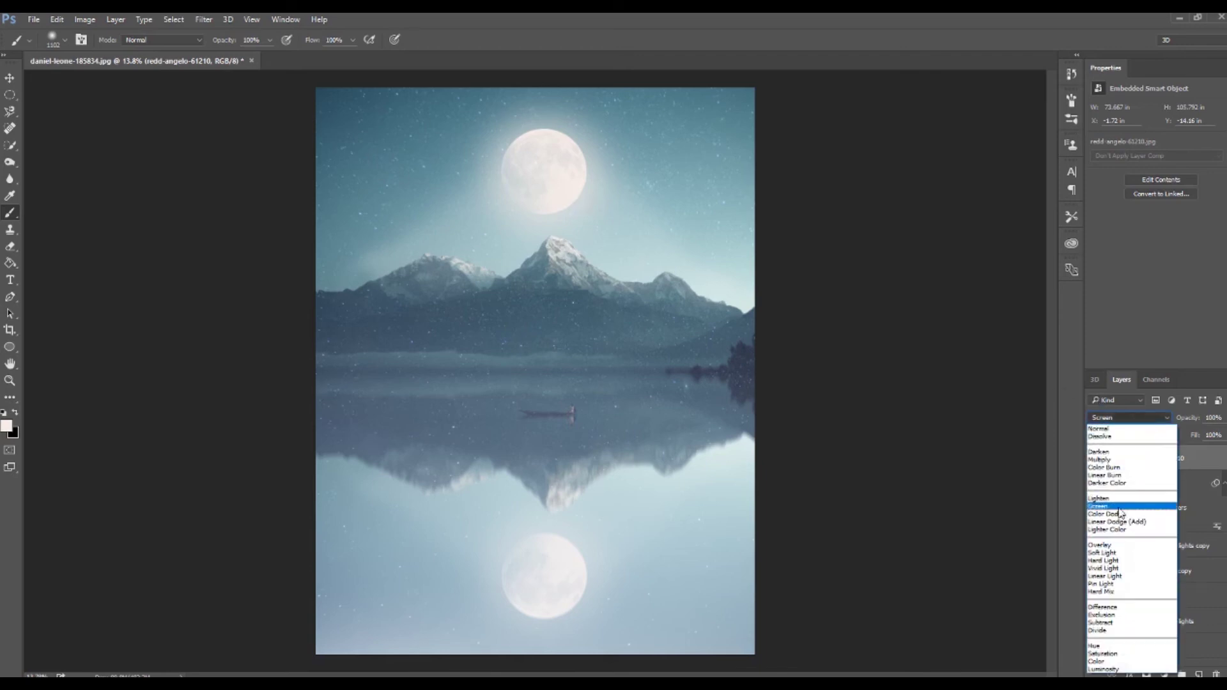
pyautogui.click(1115, 546)
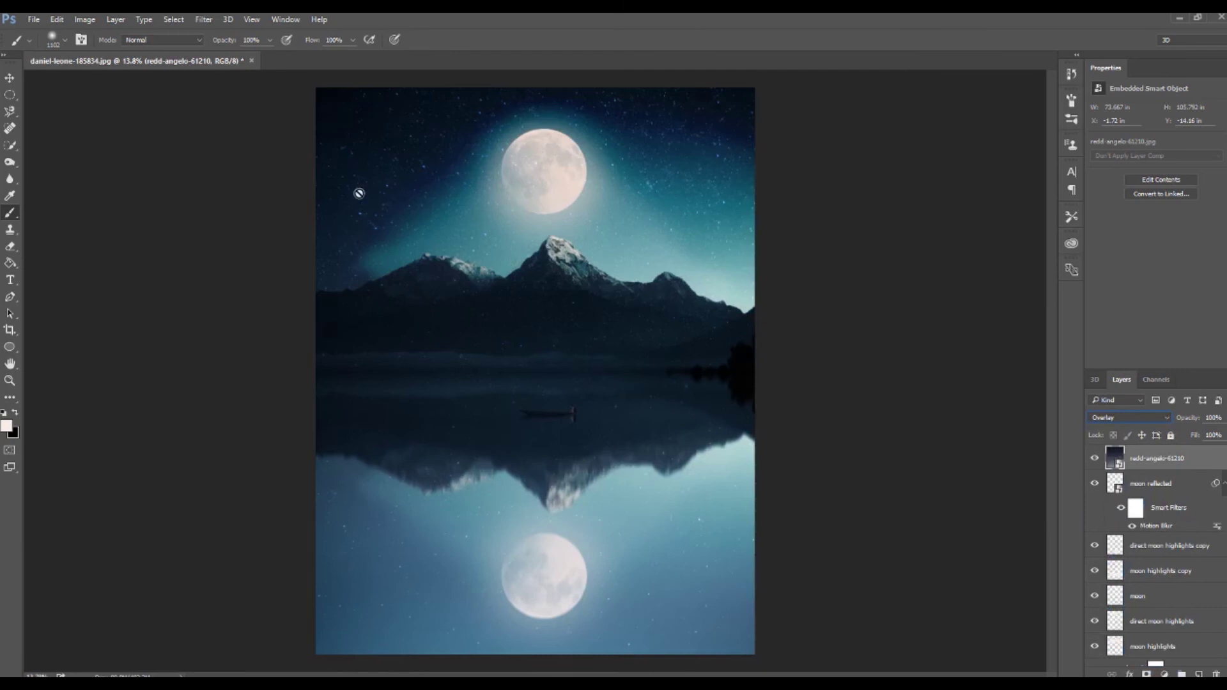
pyautogui.click(1115, 417)
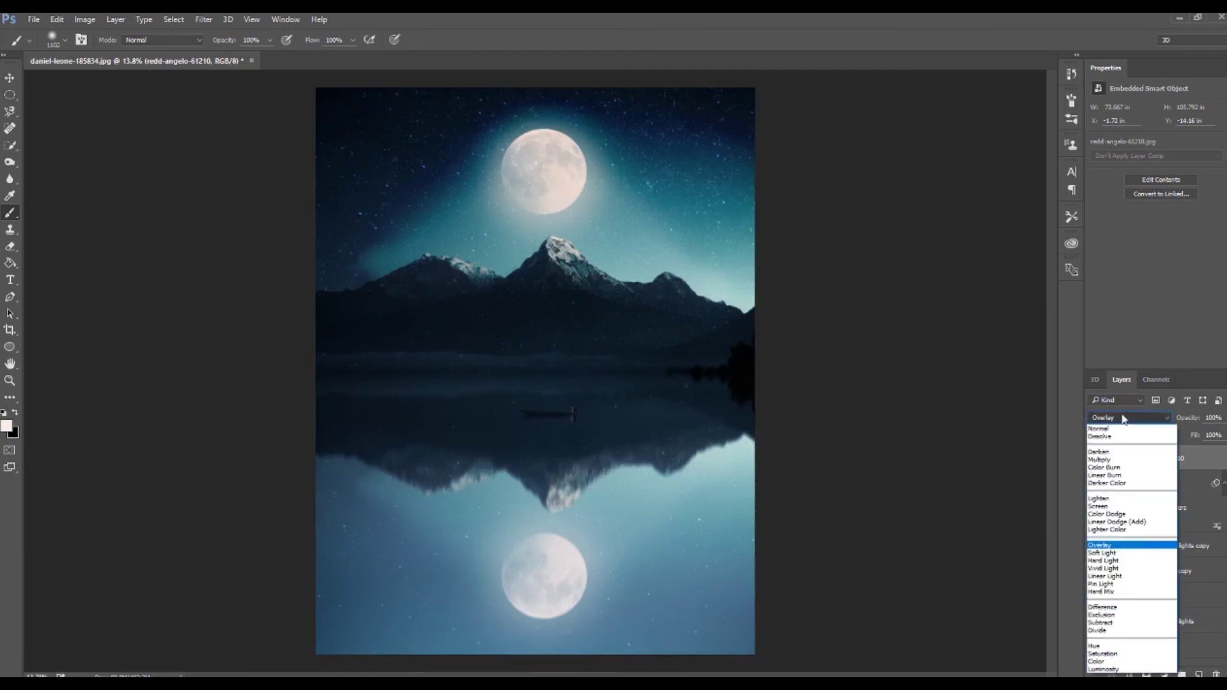
pyautogui.click(1134, 522)
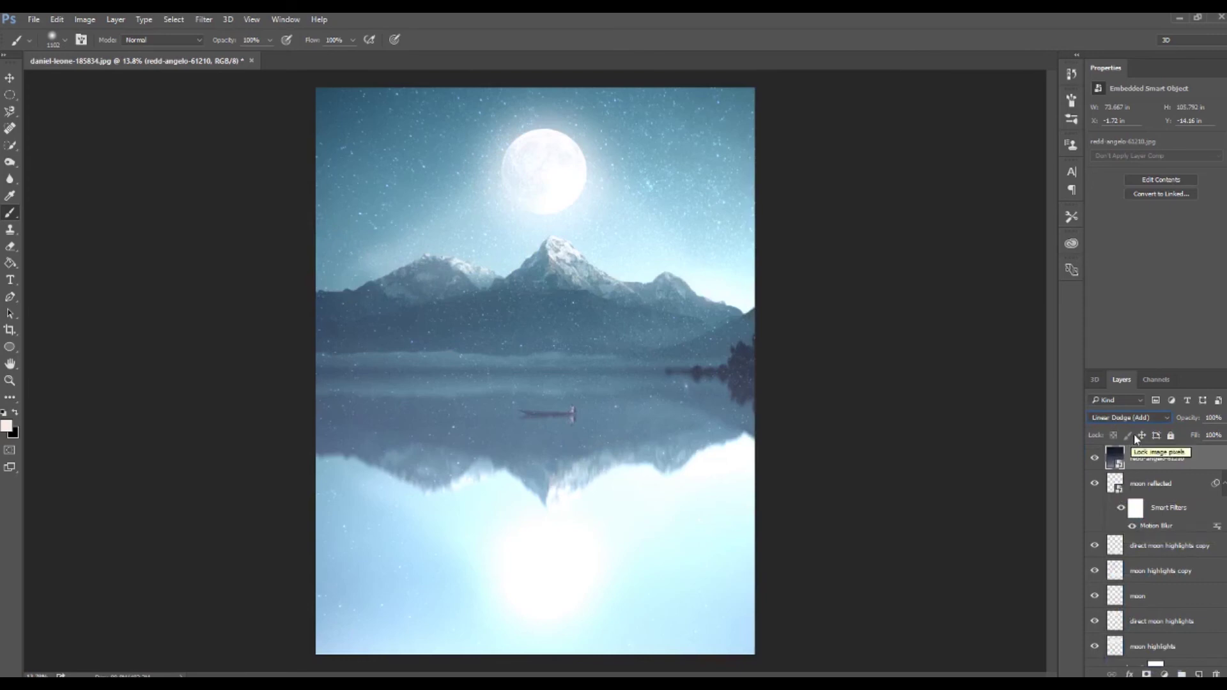
pyautogui.scroll(2, 1135, 419)
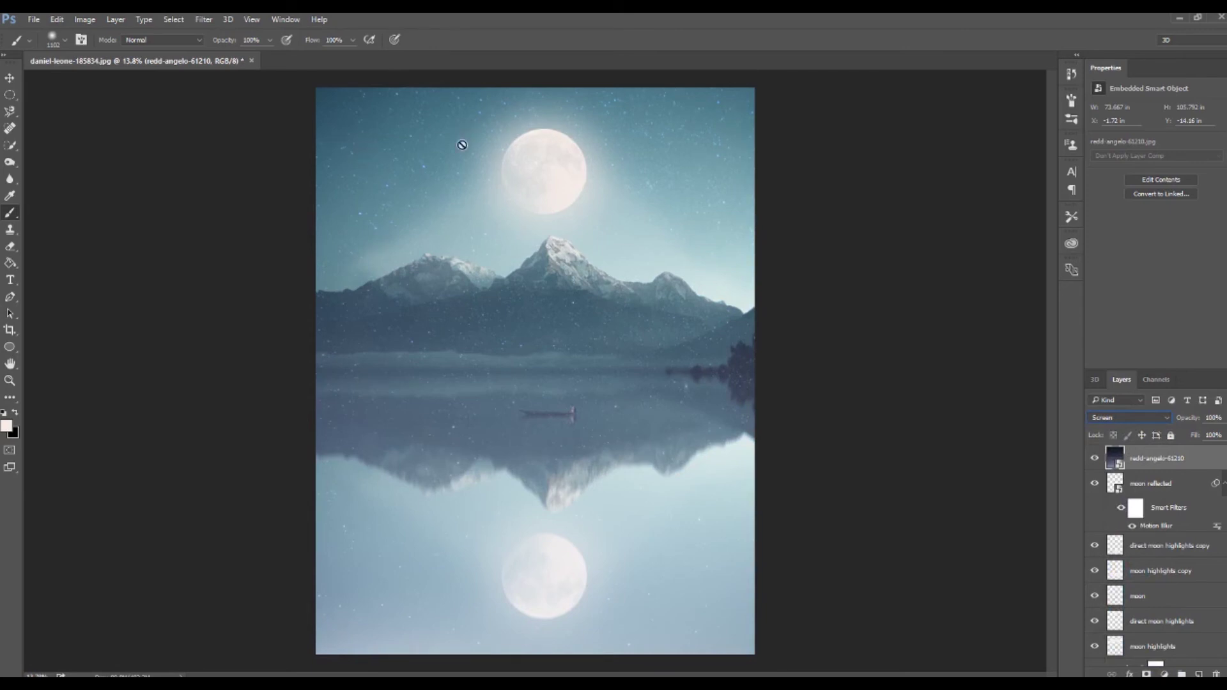
# - Rasterize the starry sky layer and add a layer mask to it
pyautogui.rightClick(1158, 459)
pyautogui.click(1060, 301)
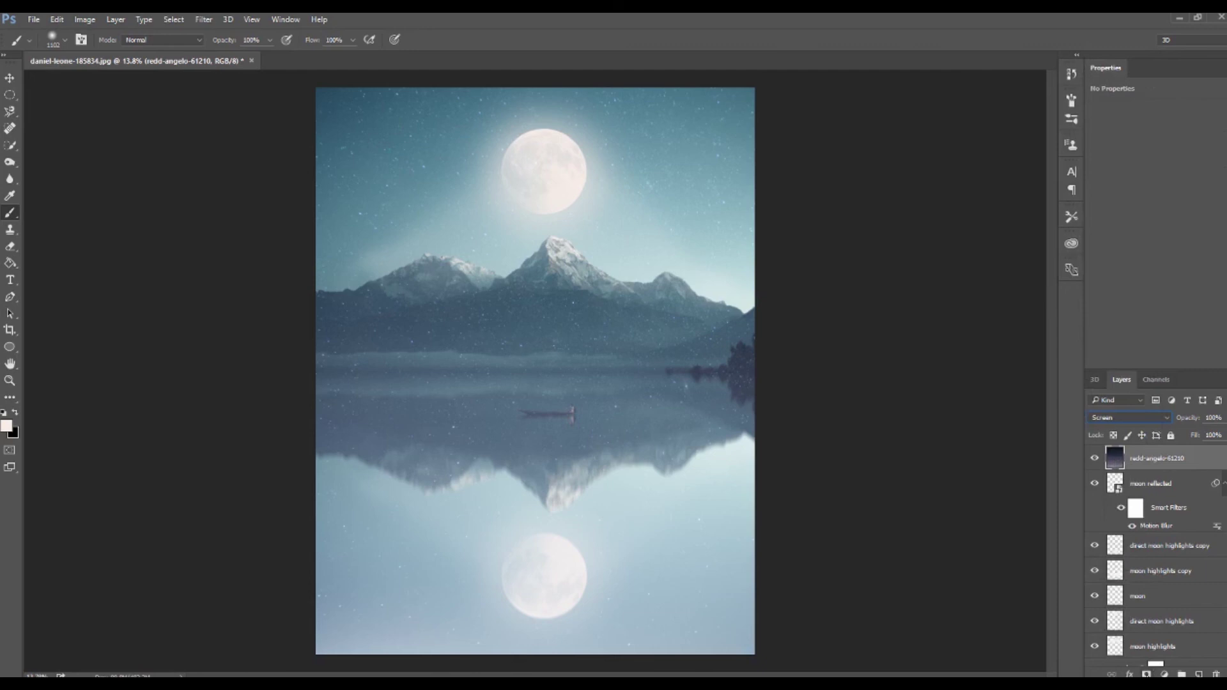
pyautogui.click(1147, 675)
# - Set black as the painting colour and select a full-width rectangle from just above the mountain ridges to the canvas bottom
pyautogui.press('x')
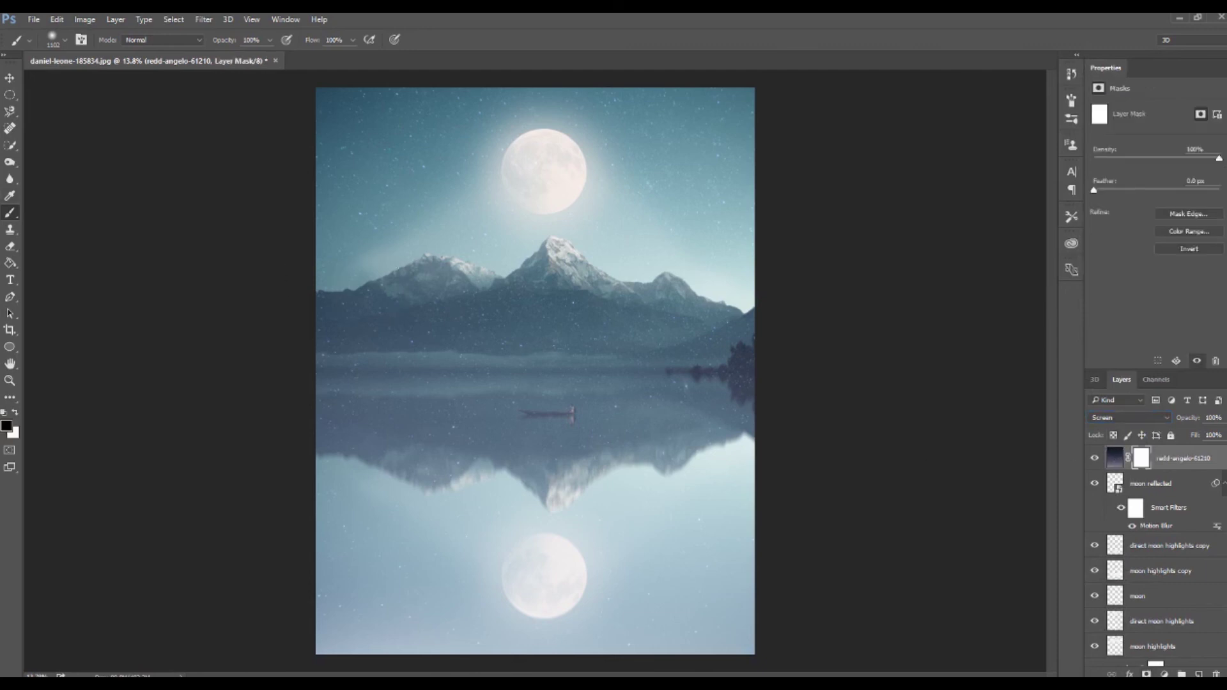
pyautogui.moveTo(9, 94); pyautogui.dragTo(67, 96)
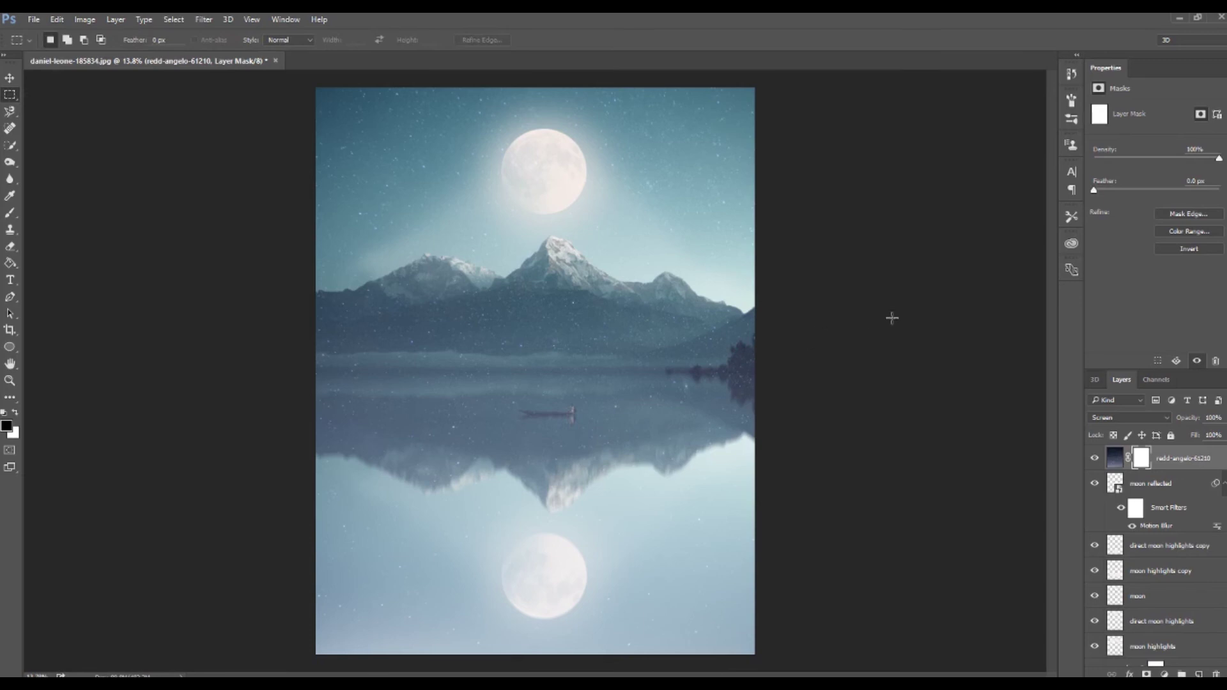
pyautogui.moveTo(895, 279); pyautogui.dragTo(300, 665)
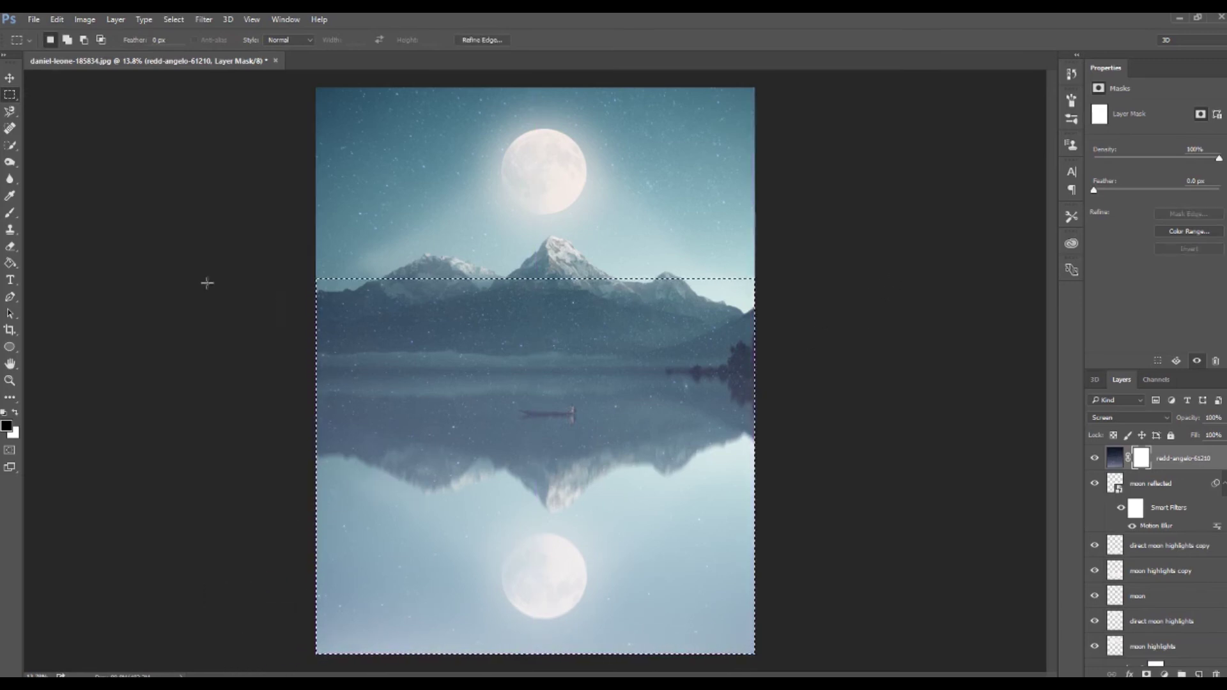
# - Mask the stars out of the selected mountains and lake with a large, harder black brush, and clear the selection
pyautogui.click(10, 213)
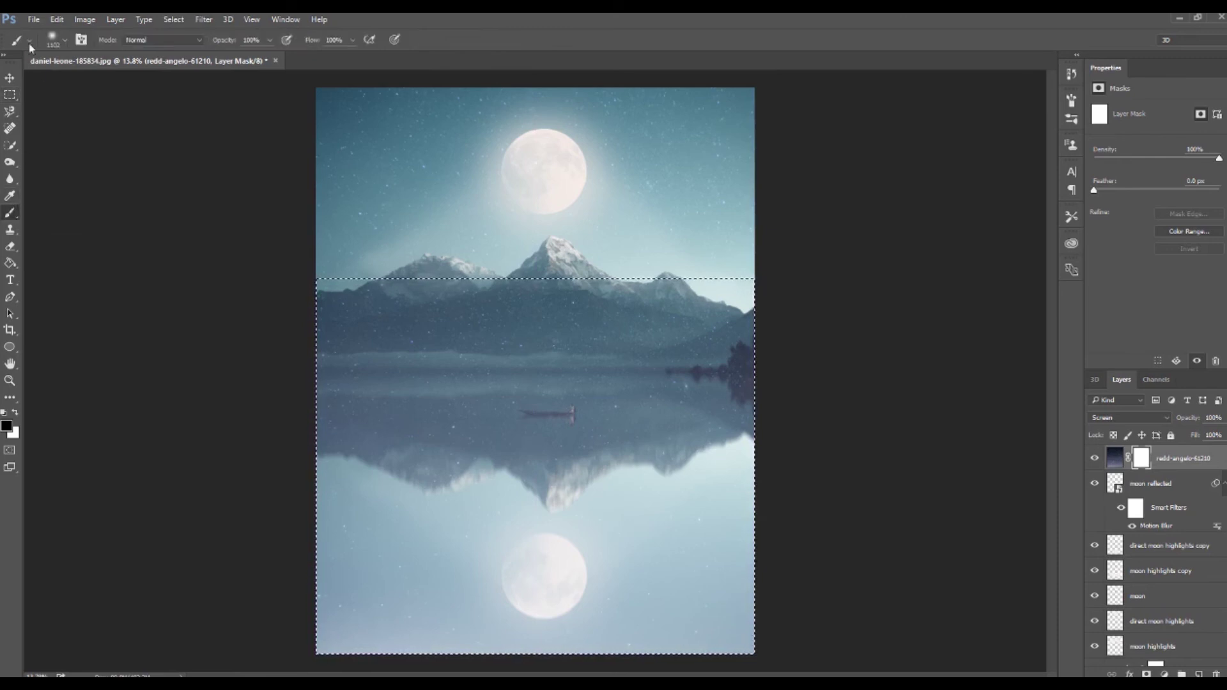
pyautogui.click(59, 40)
pyautogui.moveTo(112, 109); pyautogui.dragTo(138, 110)
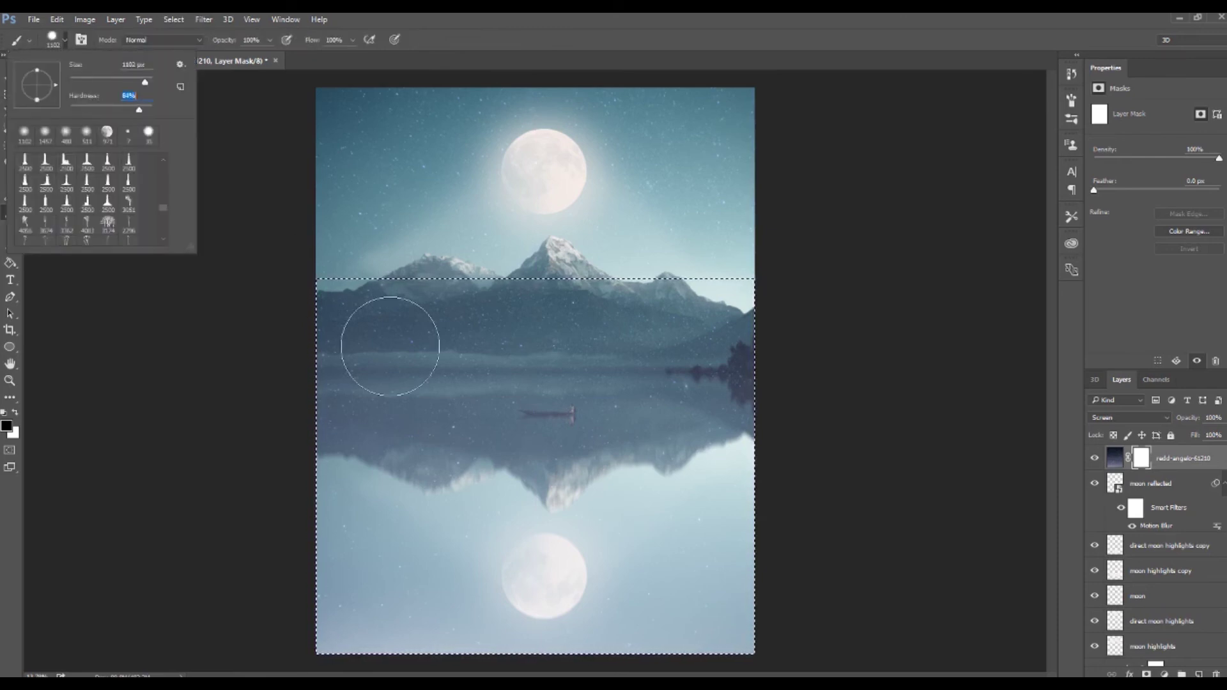
pyautogui.moveTo(145, 82); pyautogui.dragTo(150, 82)
pyautogui.moveTo(657, 356)
pyautogui.mouseDown()
pyautogui.moveTo(288, 433)
pyautogui.moveTo(548, 548)
pyautogui.moveTo(824, 562)
pyautogui.mouseUp()
pyautogui.click(174, 20)
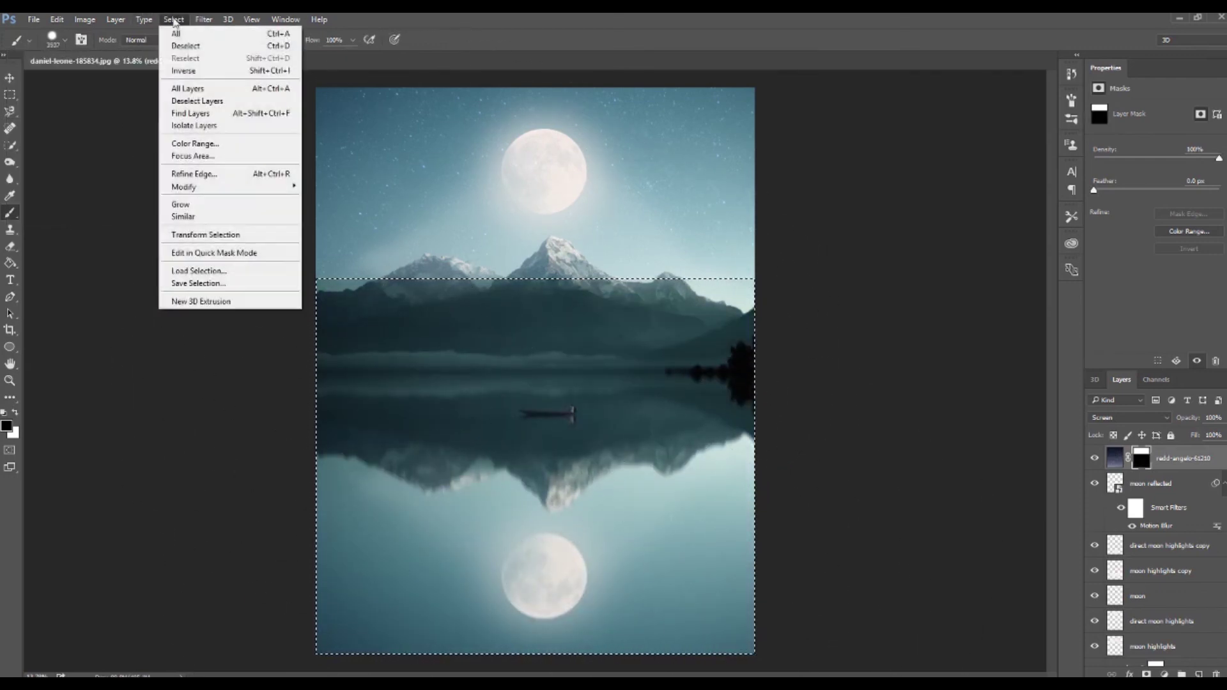
pyautogui.click(193, 49)
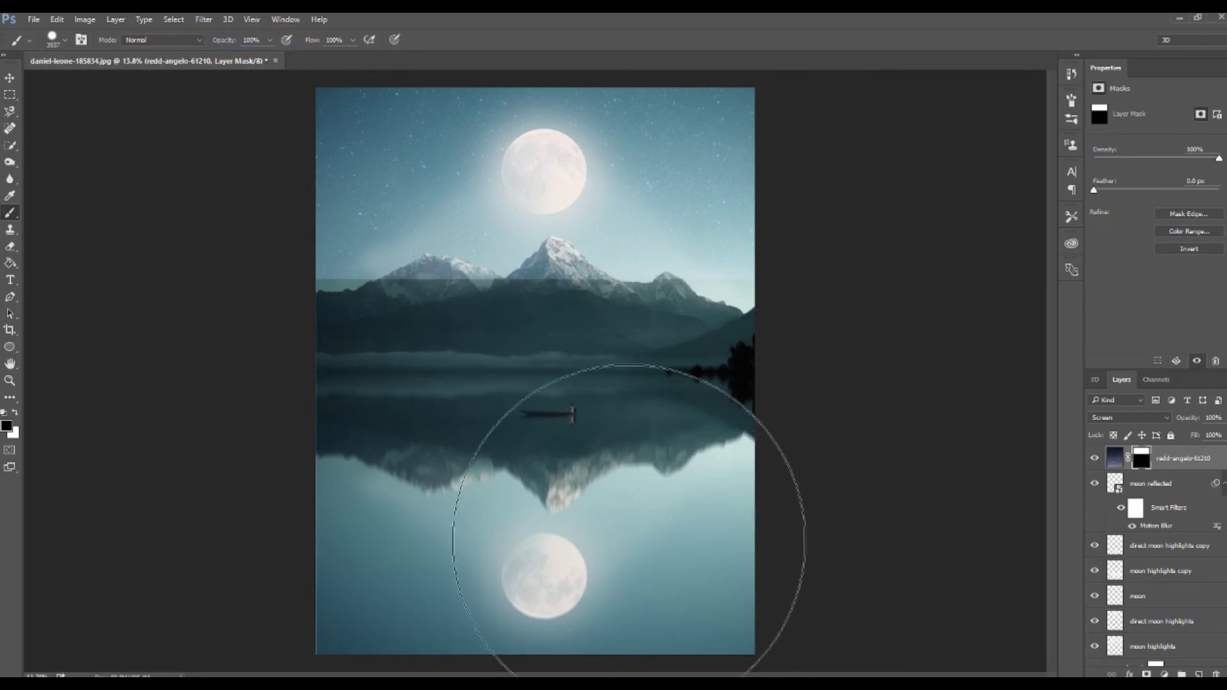
# - Blend the star mask's hard edge along the mountains with a soft 1457 px brush, and lower the layer's opacity to 79%
pyautogui.click(64, 40)
pyautogui.click(65, 134)
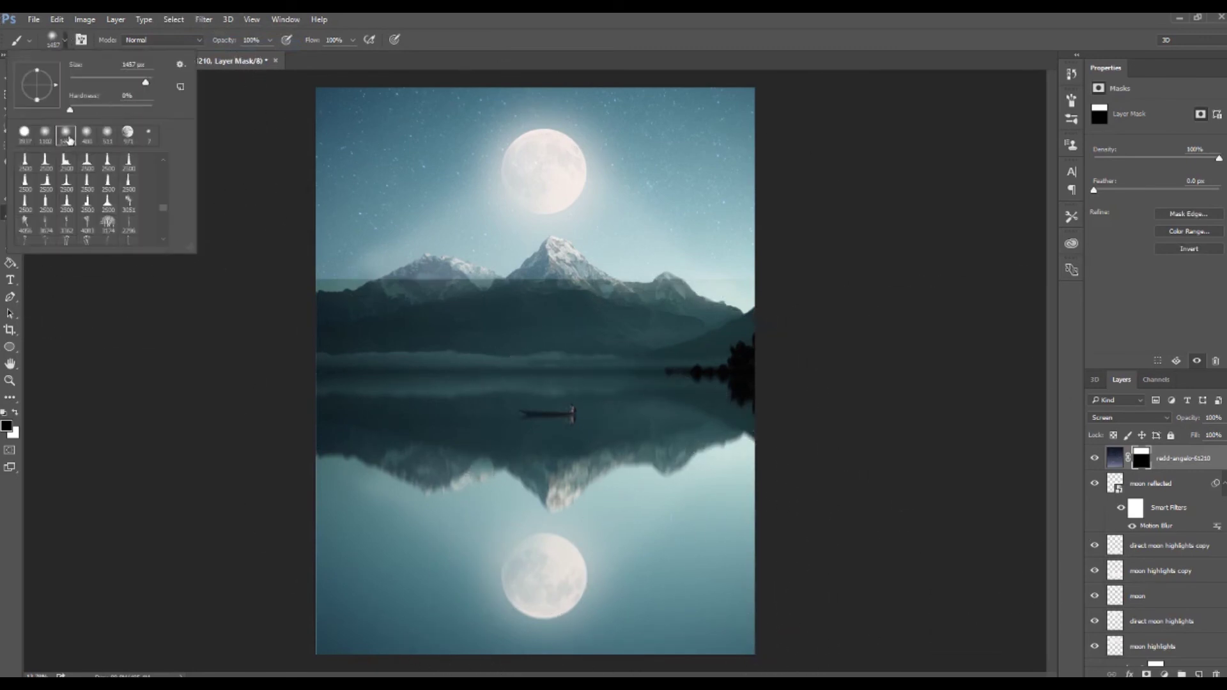
pyautogui.click(345, 320)
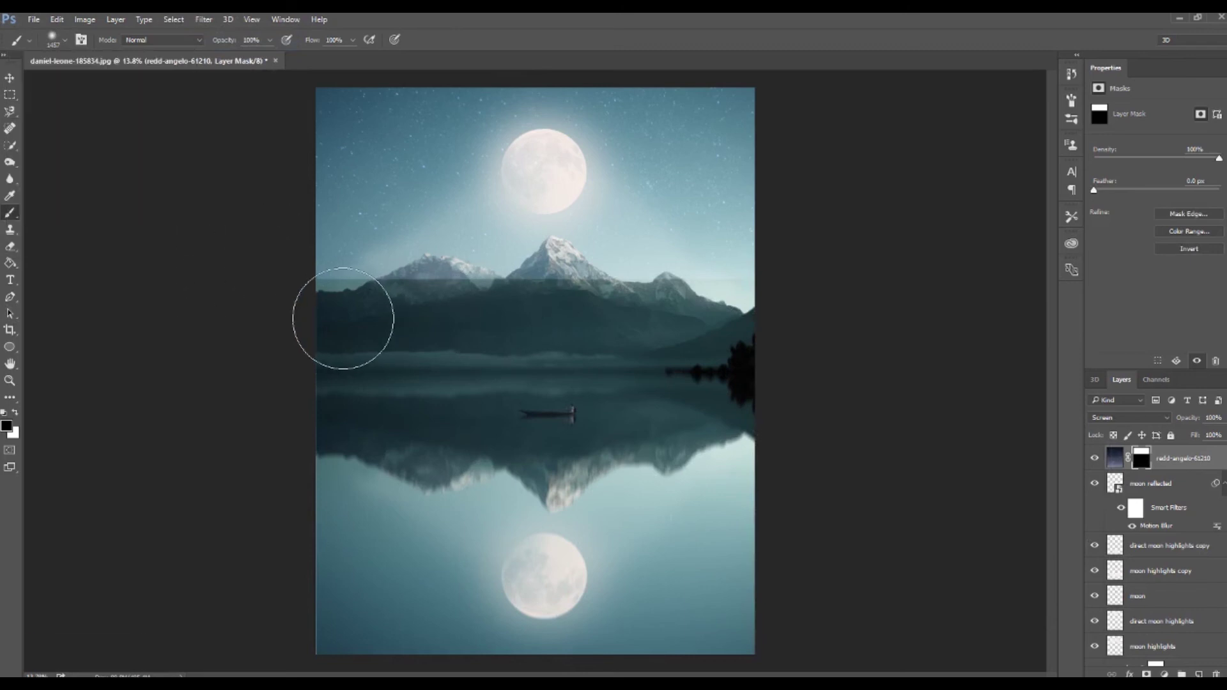
pyautogui.moveTo(381, 313)
pyautogui.mouseDown()
pyautogui.moveTo(493, 315)
pyautogui.moveTo(510, 305)
pyautogui.moveTo(491, 305)
pyautogui.moveTo(544, 283)
pyautogui.moveTo(565, 299)
pyautogui.moveTo(561, 282)
pyautogui.moveTo(611, 325)
pyautogui.moveTo(613, 299)
pyautogui.moveTo(725, 329)
pyautogui.moveTo(761, 315)
pyautogui.mouseUp()
pyautogui.moveTo(430, 334)
pyautogui.mouseDown()
pyautogui.moveTo(351, 317)
pyautogui.moveTo(307, 332)
pyautogui.moveTo(326, 314)
pyautogui.moveTo(340, 332)
pyautogui.moveTo(366, 309)
pyautogui.moveTo(512, 390)
pyautogui.moveTo(573, 398)
pyautogui.moveTo(598, 373)
pyautogui.mouseUp()
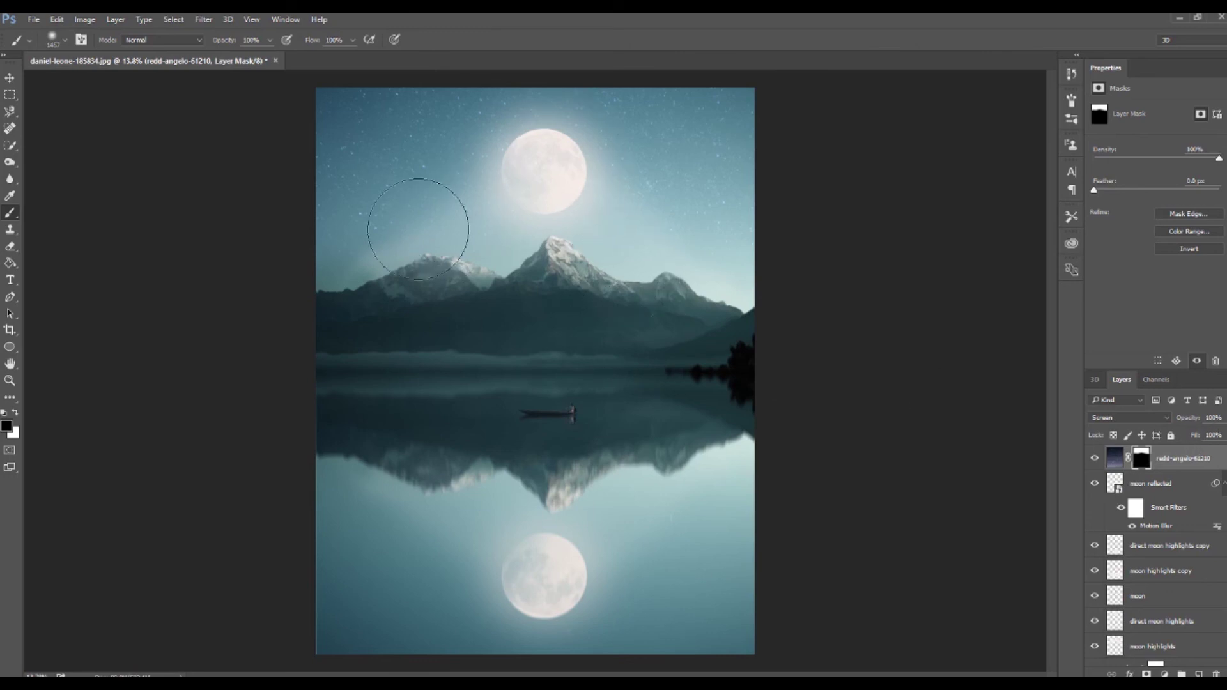
pyautogui.click(1213, 438)
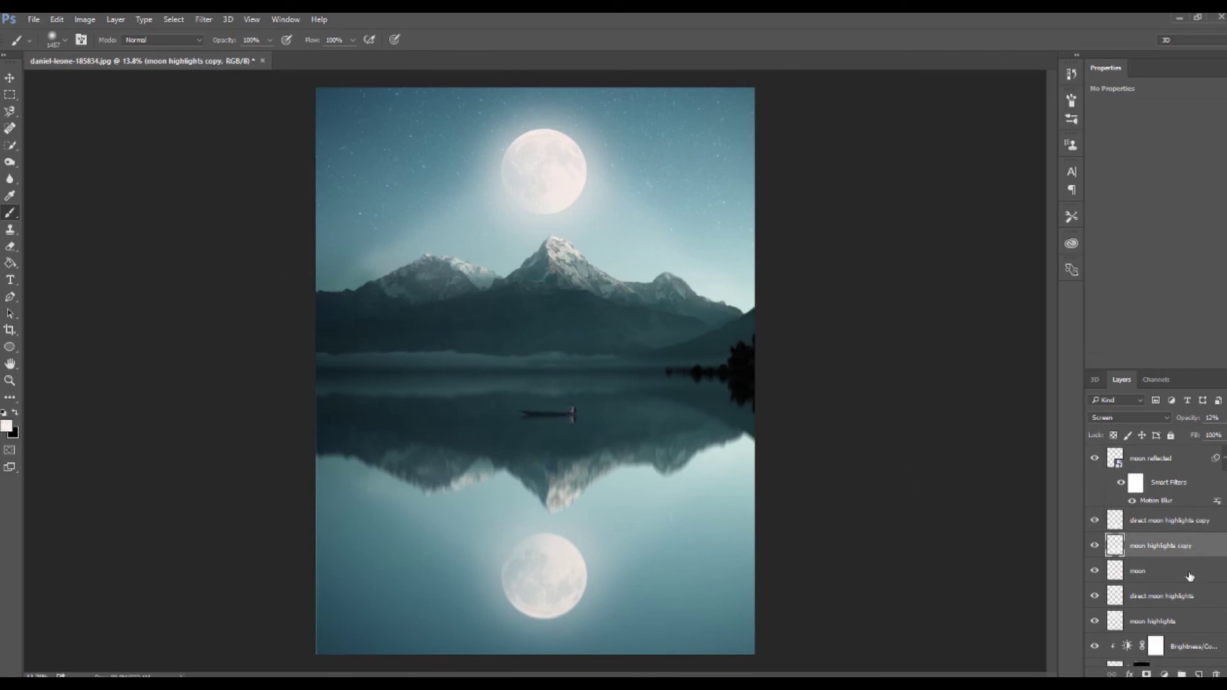
# - Select the "moon highlights" layer and choose the soft 480 px round brush
pyautogui.scroll(-1, 1175, 591)
pyautogui.click(1158, 597)
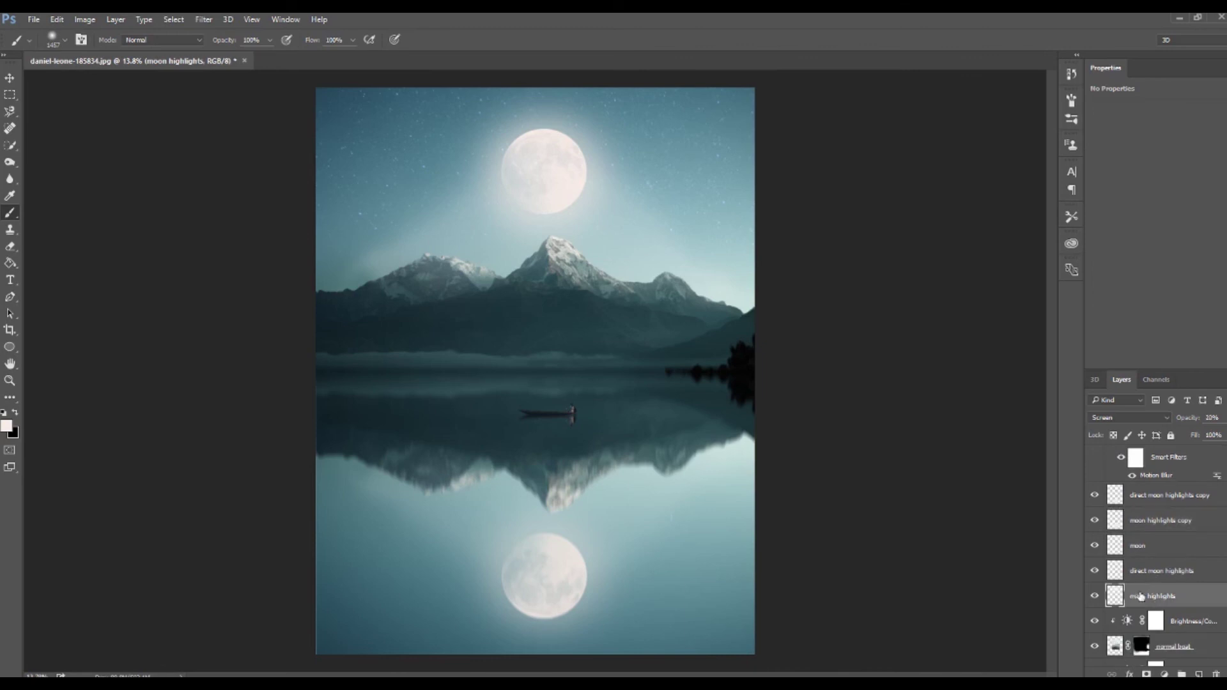
pyautogui.click(65, 39)
pyautogui.doubleClick(86, 136)
# - Return to the starry sky layer and fine-tune its opacity slightly upward
pyautogui.scroll(2, 1176, 486)
pyautogui.click(1177, 459)
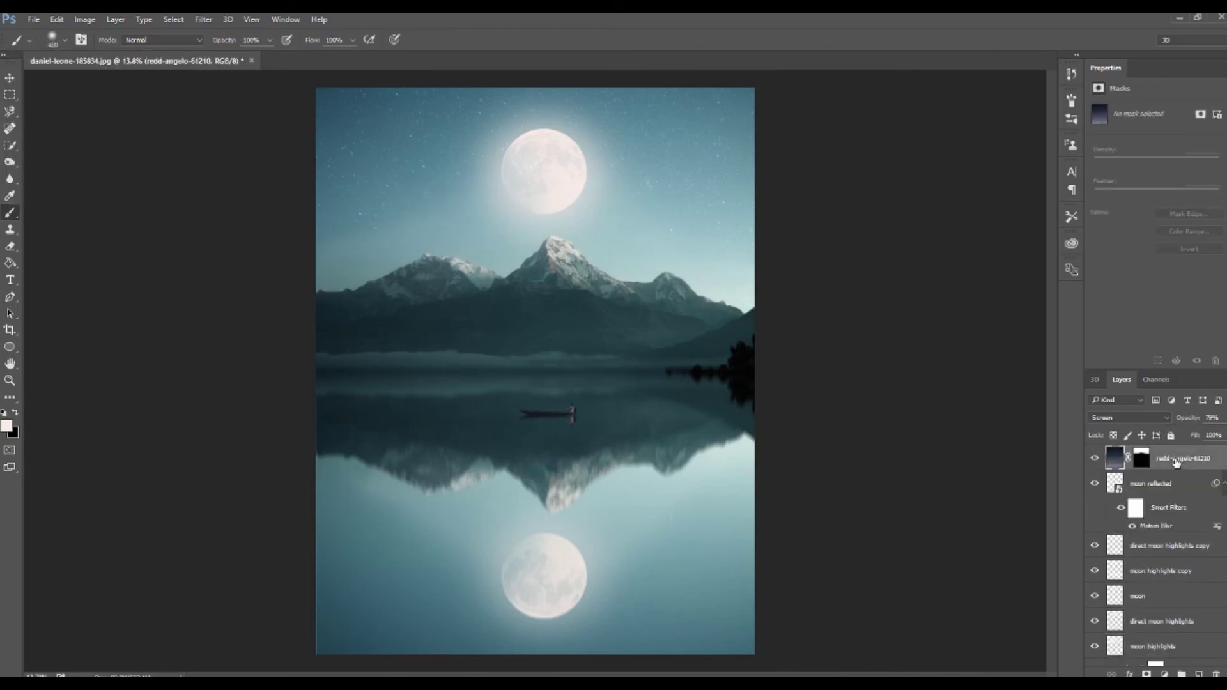
pyautogui.click(1217, 435)
pyautogui.moveTo(1217, 437); pyautogui.dragTo(1220, 441)
pyautogui.press('Return')
pyautogui.press('Delete')
# - Reduce the opacity of the "moon highlights" layer to below 10%
pyautogui.click(1186, 624)
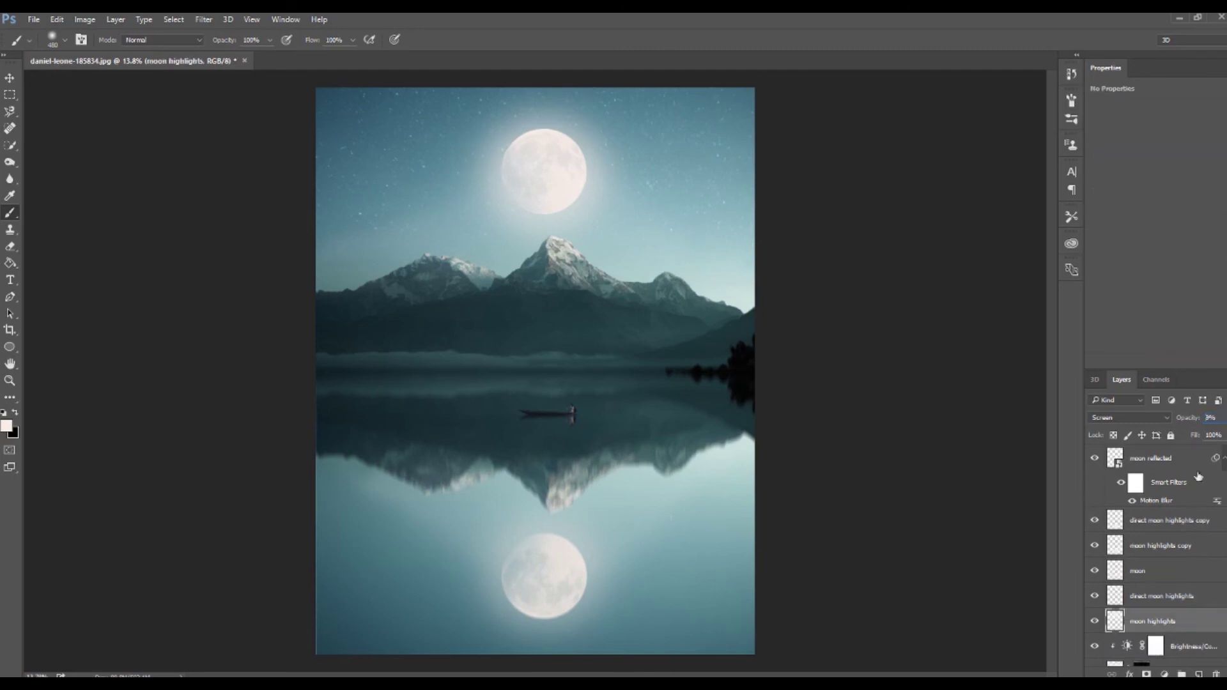
pyautogui.moveTo(1222, 417); pyautogui.dragTo(1172, 437)
pyautogui.moveTo(1173, 435); pyautogui.dragTo(1174, 435)
# - Rename the starry sky layer "stars top"
pyautogui.scroll(1, 1199, 499)
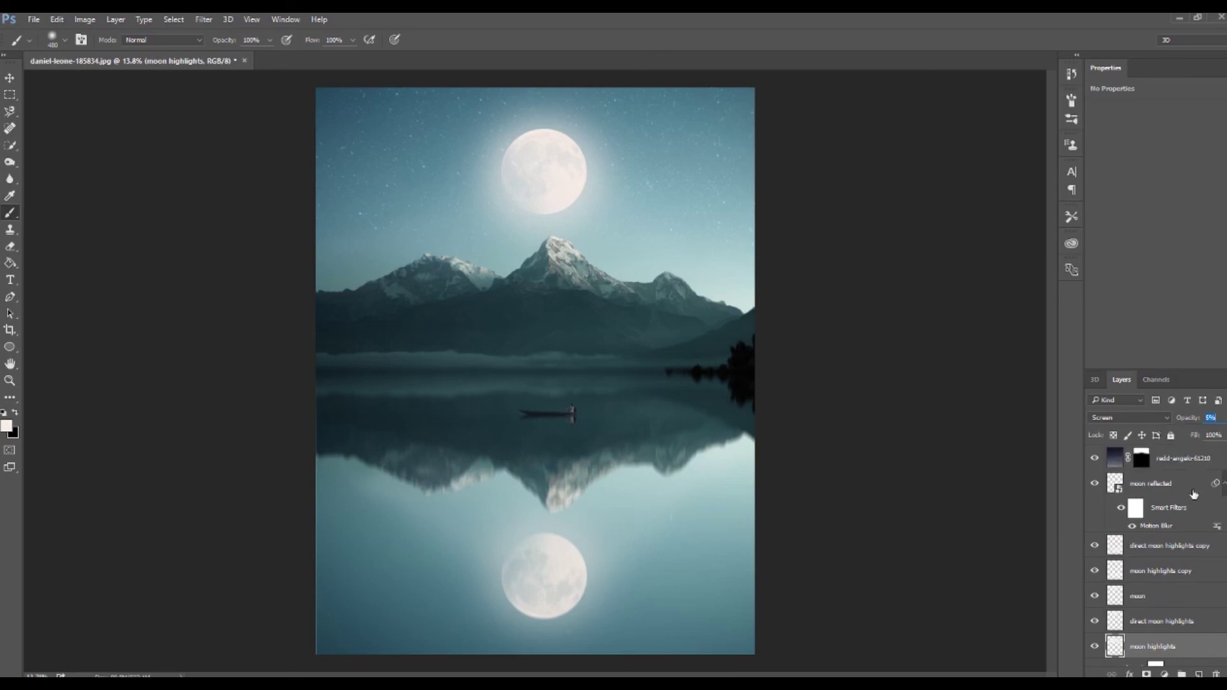
pyautogui.doubleClick(1170, 460)
pyautogui.write('stars')
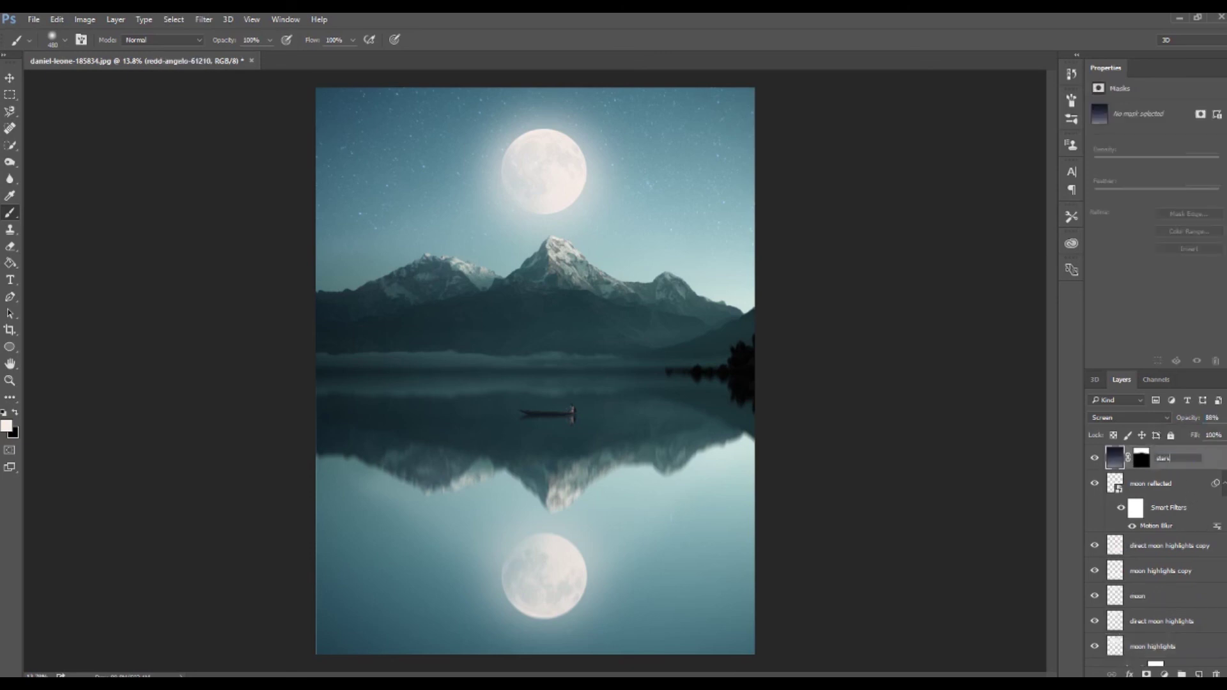
pyautogui.write(' top')
pyautogui.press('Return')
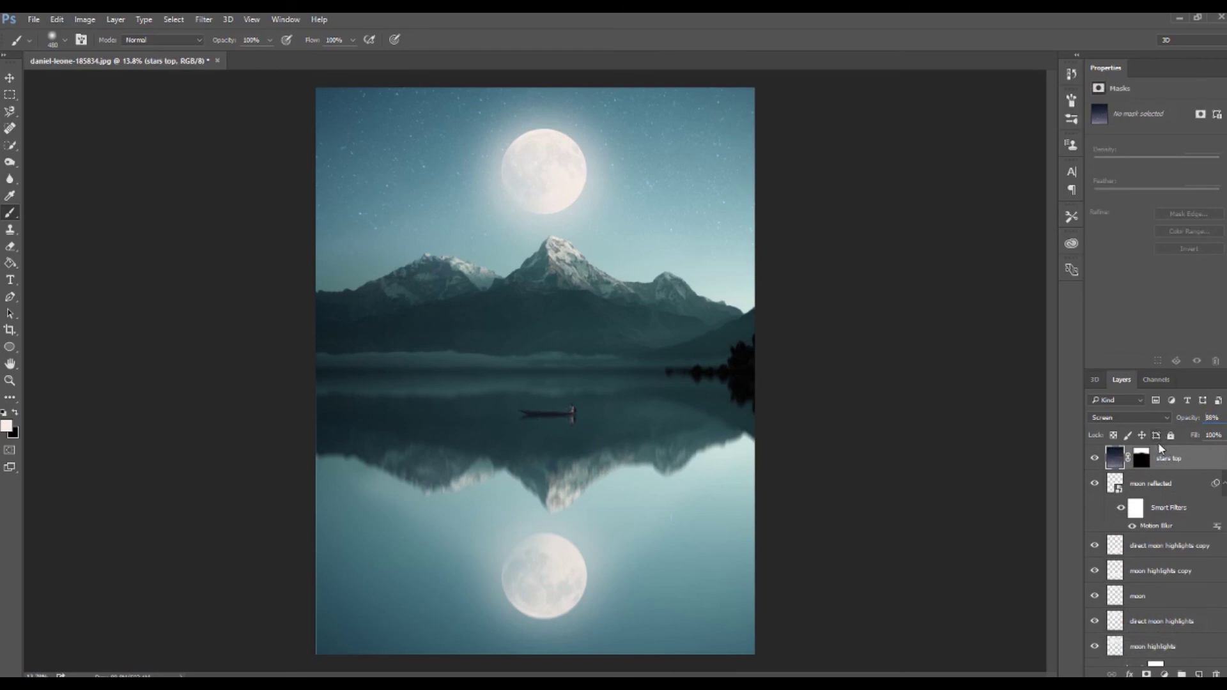
# - Duplicate the "stars top" layer, flip the copy vertically, and move it down over the lake as a reflection
pyautogui.hotkey('ctrl', 'j')
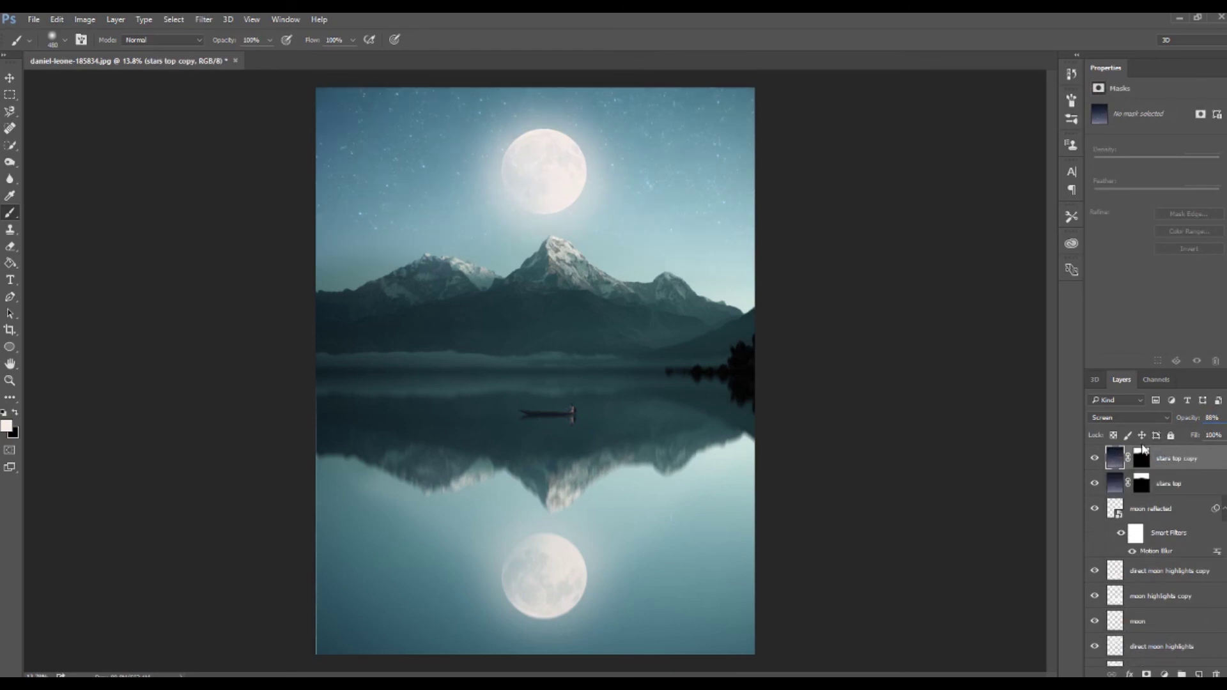
pyautogui.hotkey('ctrl', 't')
pyautogui.rightClick(654, 218)
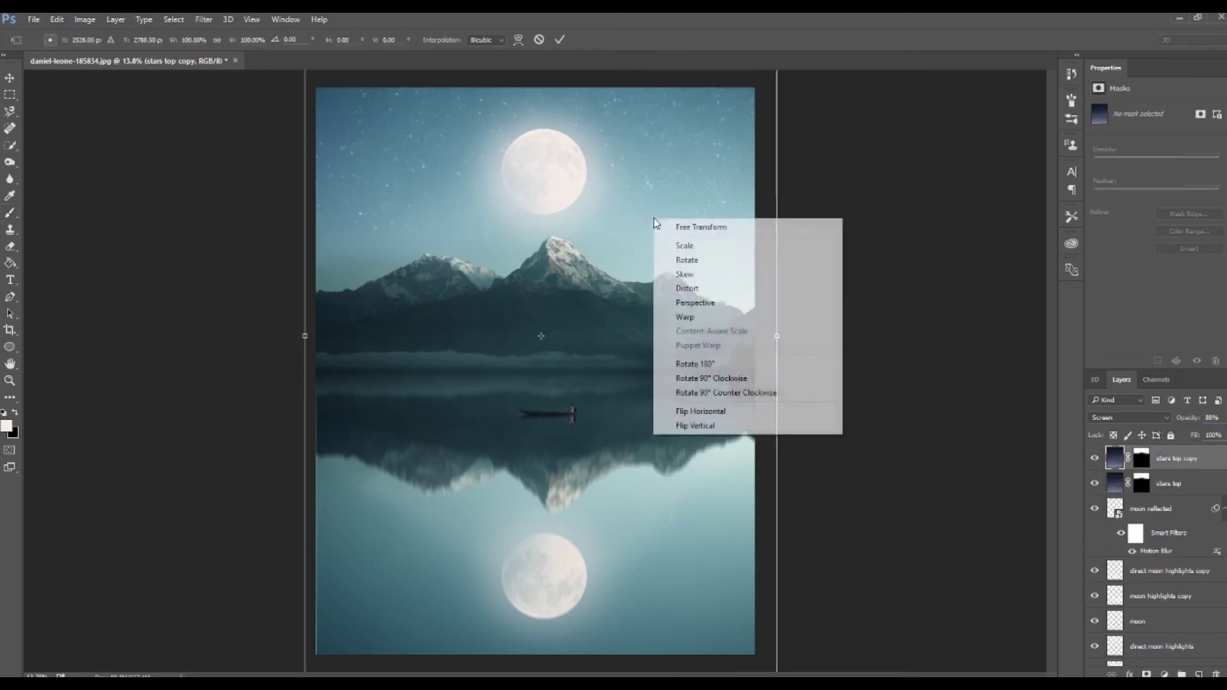
pyautogui.click(695, 425)
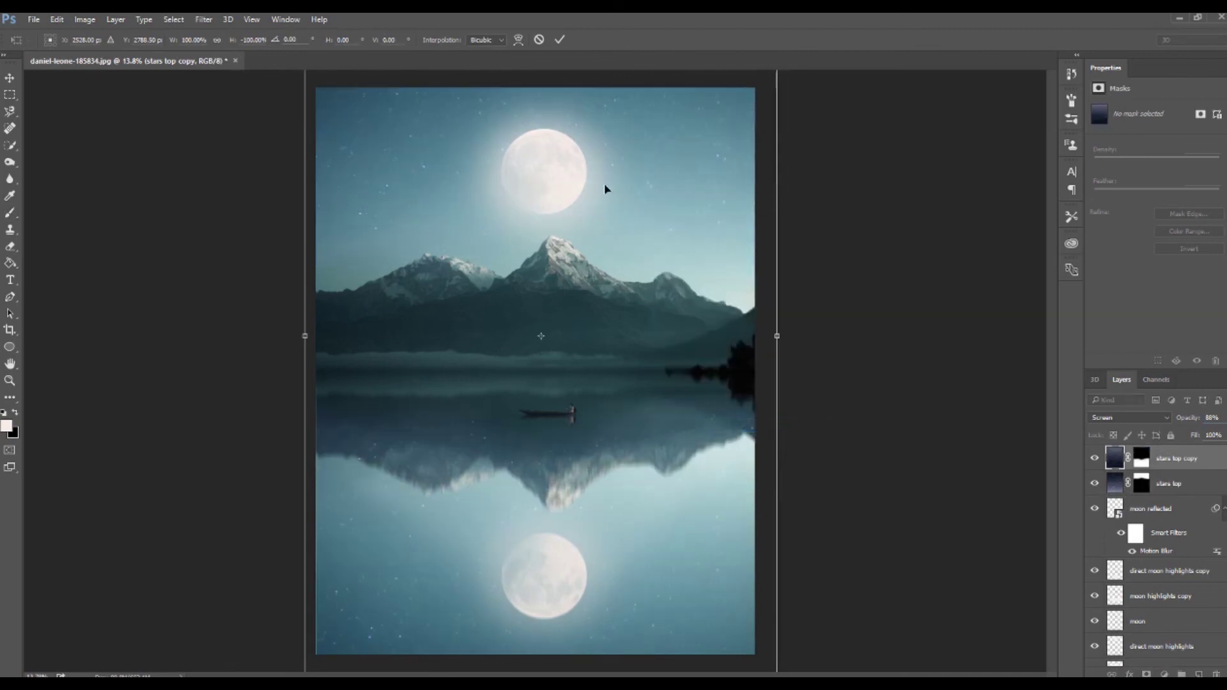
pyautogui.moveTo(627, 281); pyautogui.dragTo(627, 353)
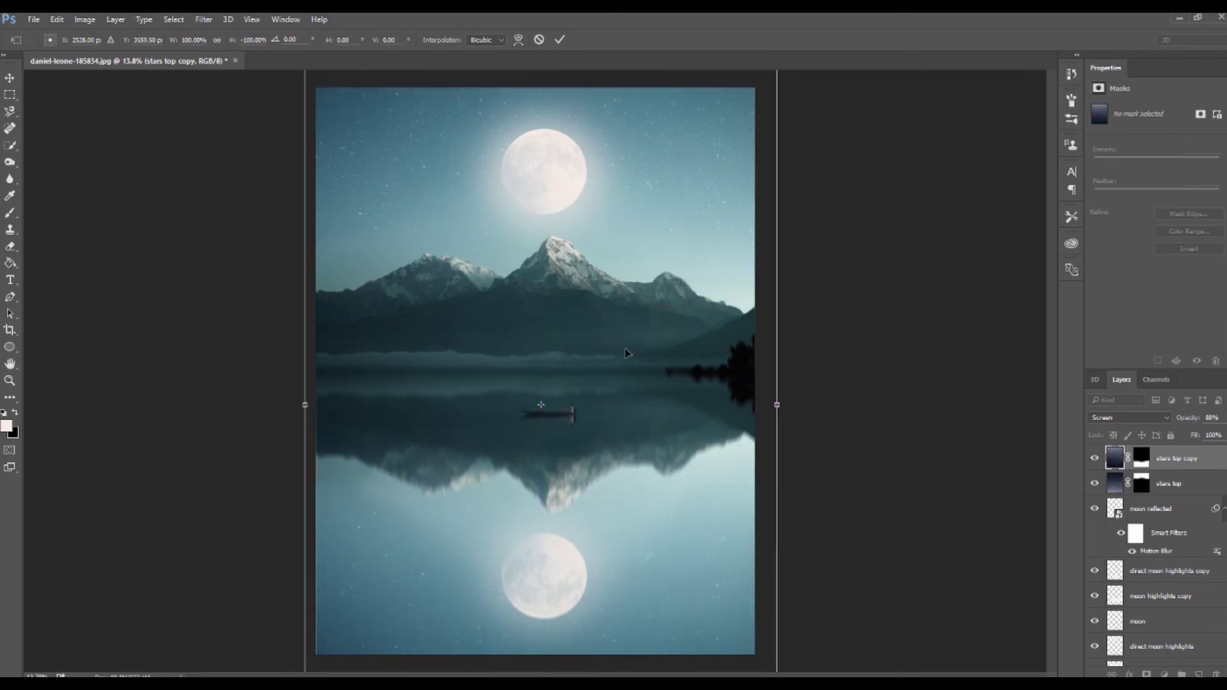
pyautogui.press('b')
pyautogui.press('Return')
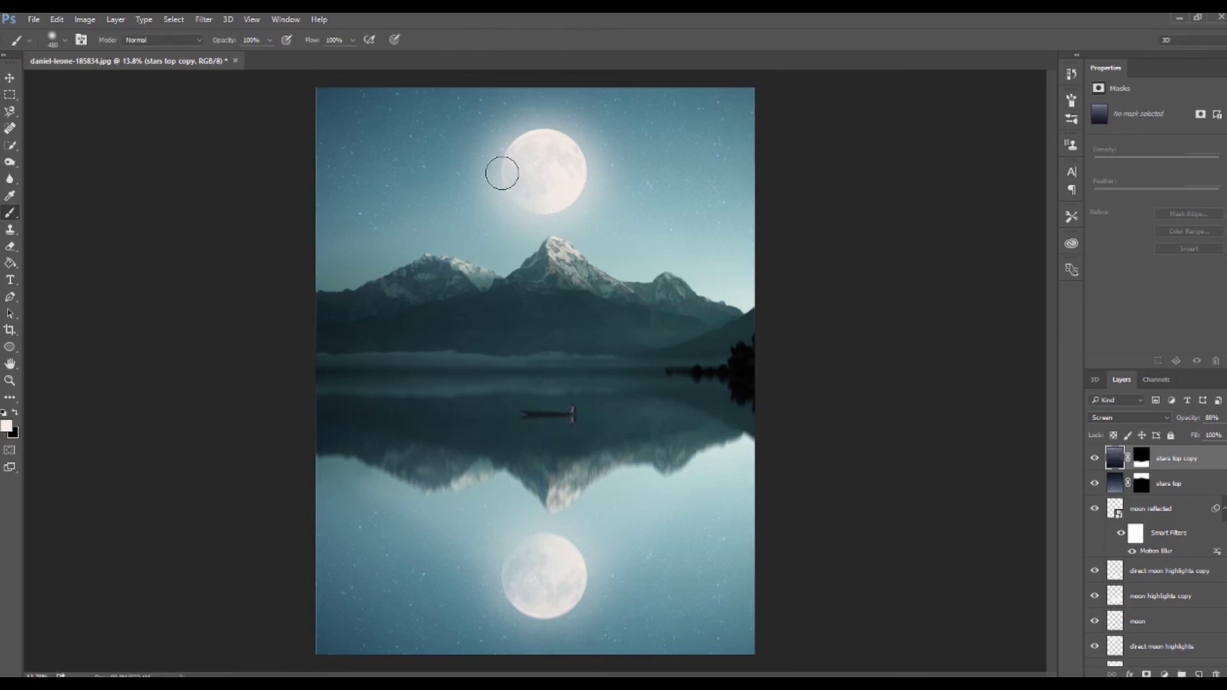
# - Convert the "stars top copy" layer to a smart object and apply a Motion Blur to it at a -90° angle
pyautogui.rightClick(1202, 461)
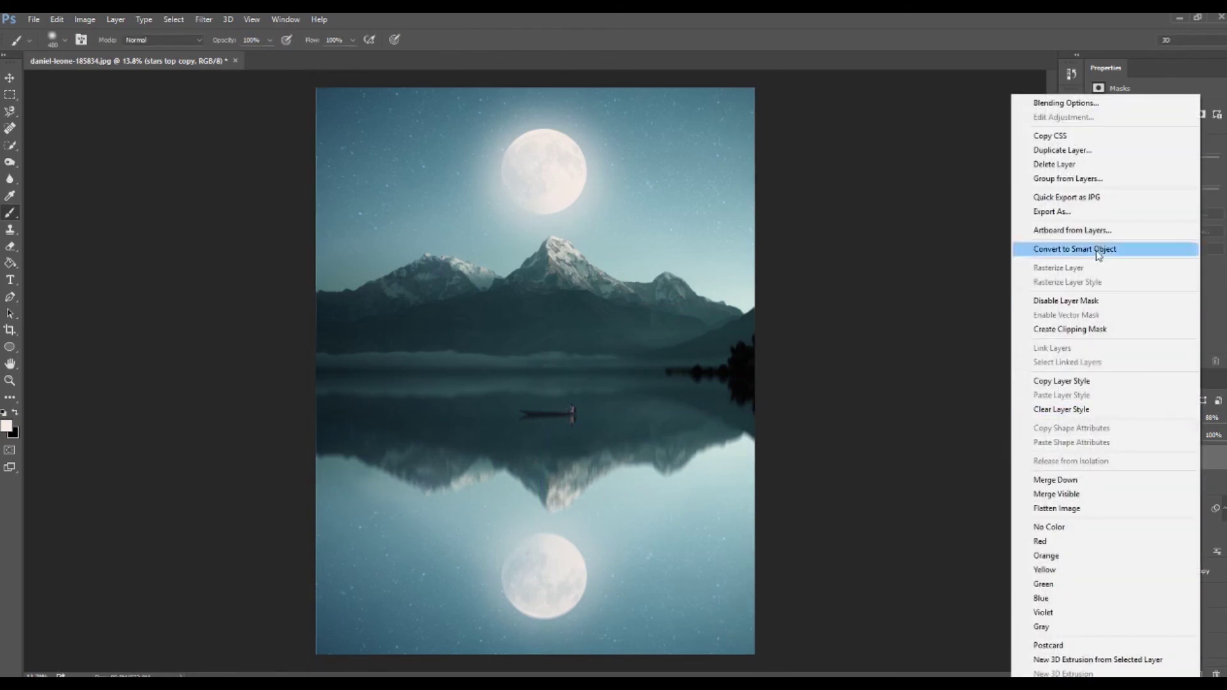
pyautogui.click(1030, 247)
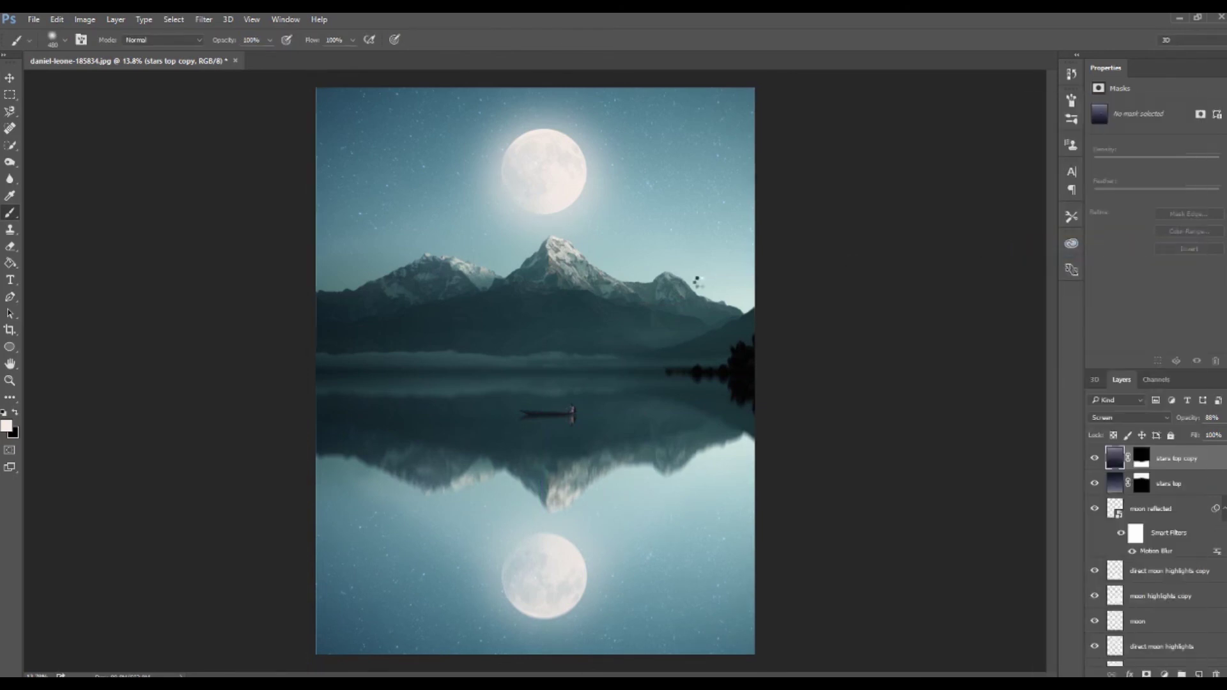
pyautogui.click(204, 19)
pyautogui.moveTo(317, 164)
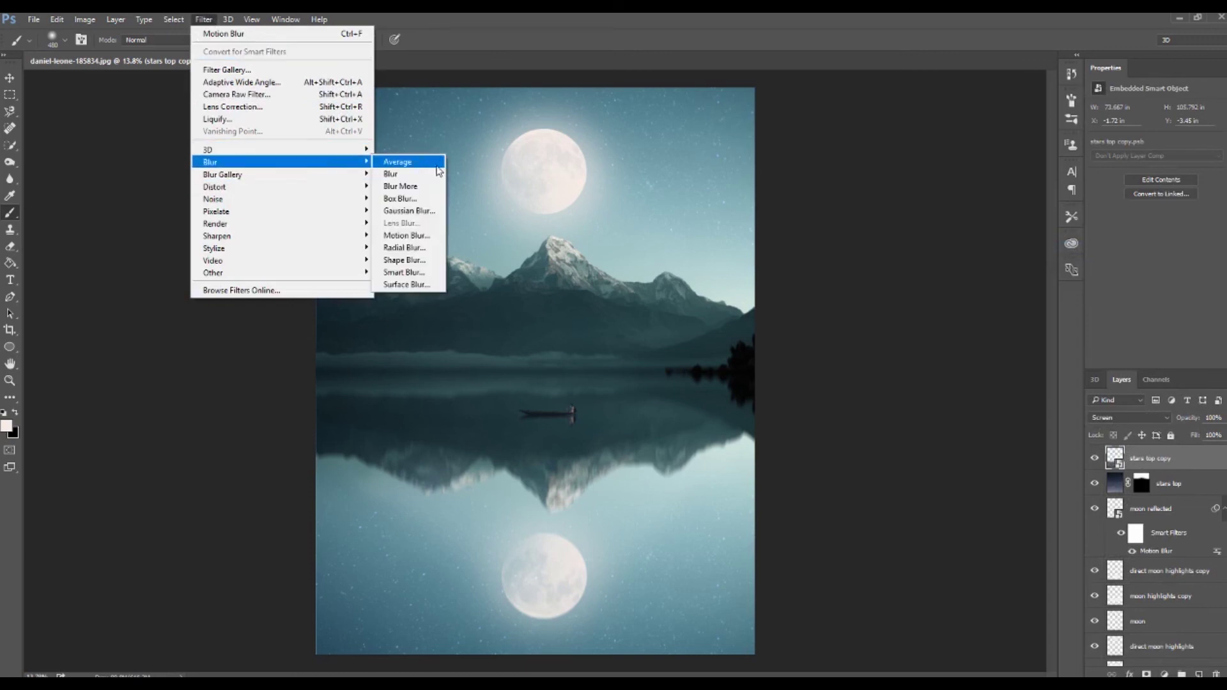
pyautogui.click(409, 236)
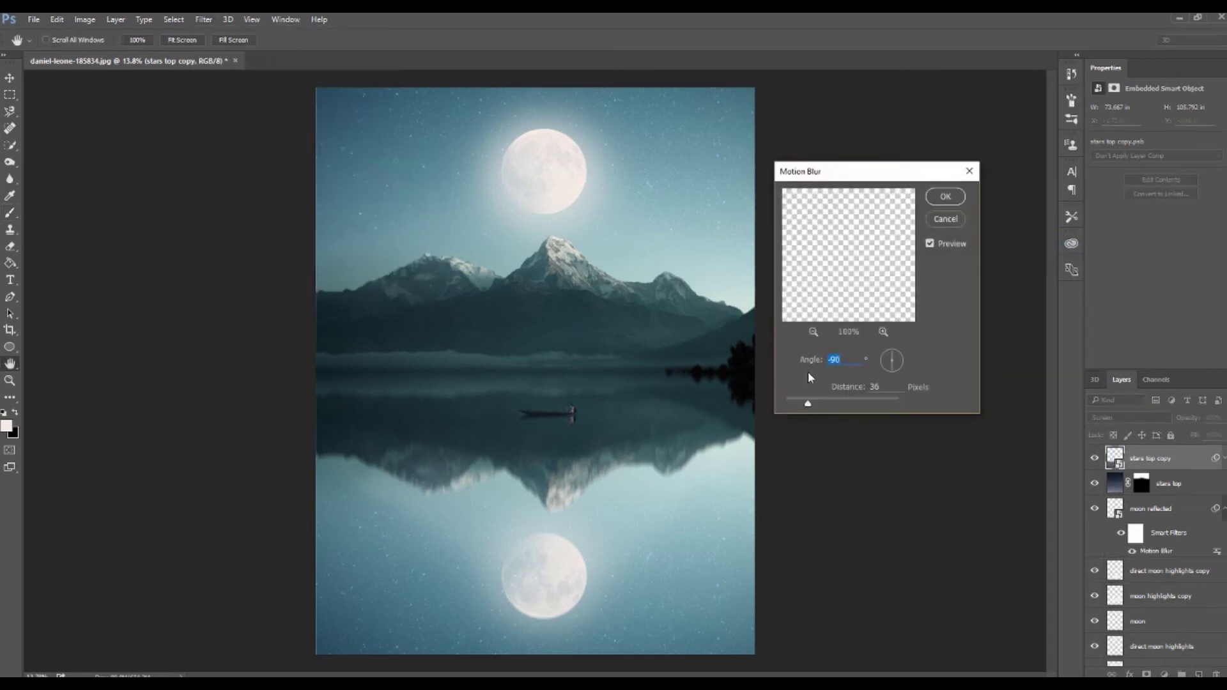
pyautogui.moveTo(828, 400); pyautogui.dragTo(821, 402)
pyautogui.press('Return')
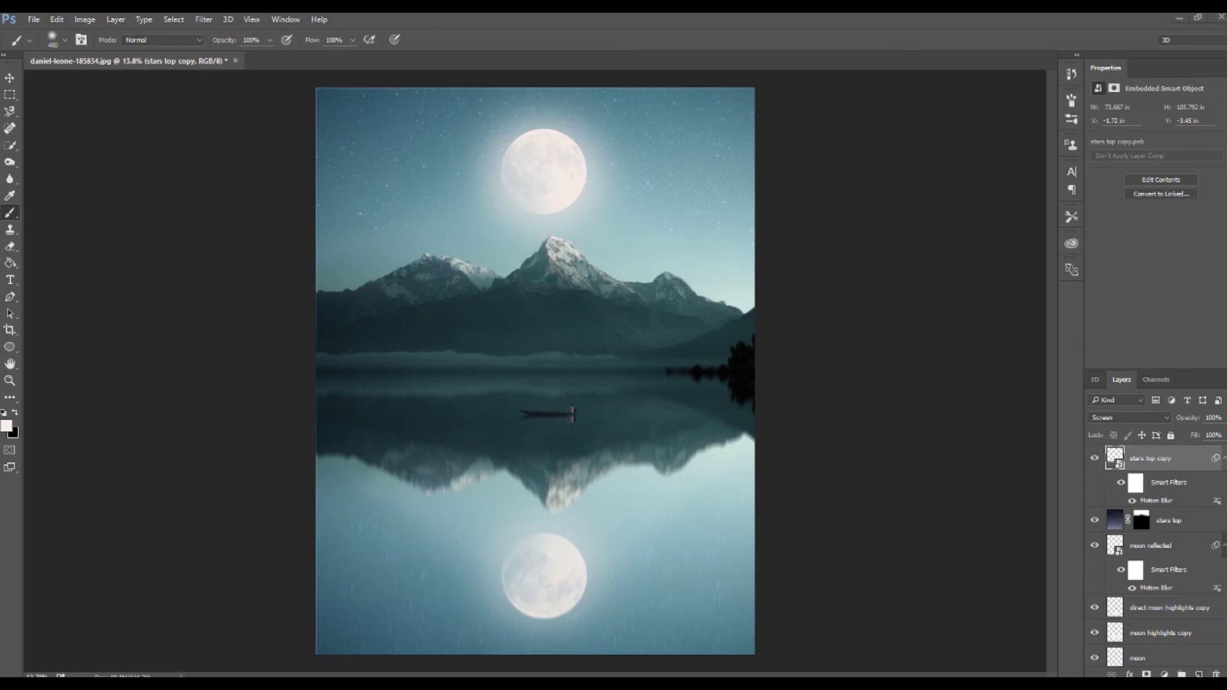
# - Add the fog image as a new layer and stretch it across the canvas width and over the lake
pyautogui.hotkey('ctrl', 'v')
pyautogui.hotkey('ctrl', 't')
pyautogui.moveTo(553, 380); pyautogui.dragTo(835, 434)
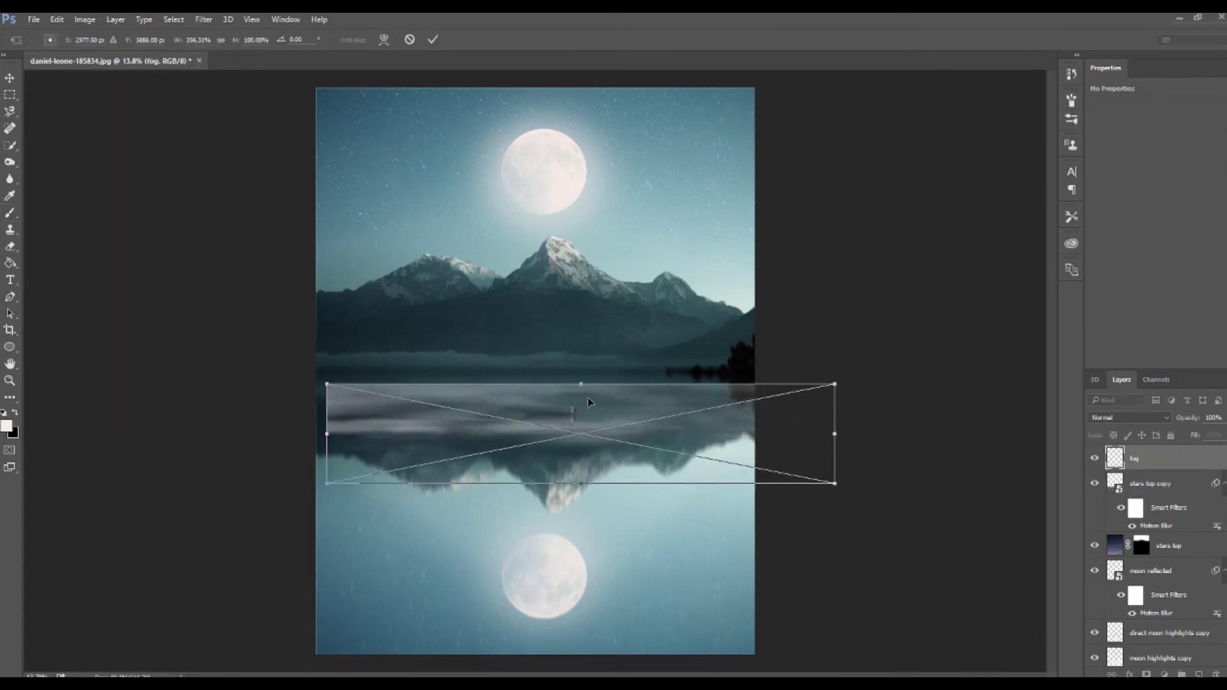
pyautogui.moveTo(580, 384); pyautogui.dragTo(580, 273)
pyautogui.moveTo(579, 484); pyautogui.dragTo(580, 644)
# - Enlarge the fog vertically and reposition it so it spans from just below the moon past the lower canvas edge
pyautogui.moveTo(582, 390); pyautogui.dragTo(571, 434)
pyautogui.moveTo(570, 321); pyautogui.dragTo(556, 247)
pyautogui.moveTo(572, 361); pyautogui.dragTo(581, 407)
pyautogui.moveTo(584, 365); pyautogui.dragTo(579, 355)
pyautogui.moveTo(567, 282); pyautogui.dragTo(569, 226)
pyautogui.moveTo(573, 336); pyautogui.dragTo(562, 378)
pyautogui.moveTo(559, 270); pyautogui.dragTo(559, 237)
pyautogui.moveTo(574, 340)
pyautogui.mouseDown()
pyautogui.moveTo(578, 405)
pyautogui.moveTo(572, 345)
pyautogui.mouseUp()
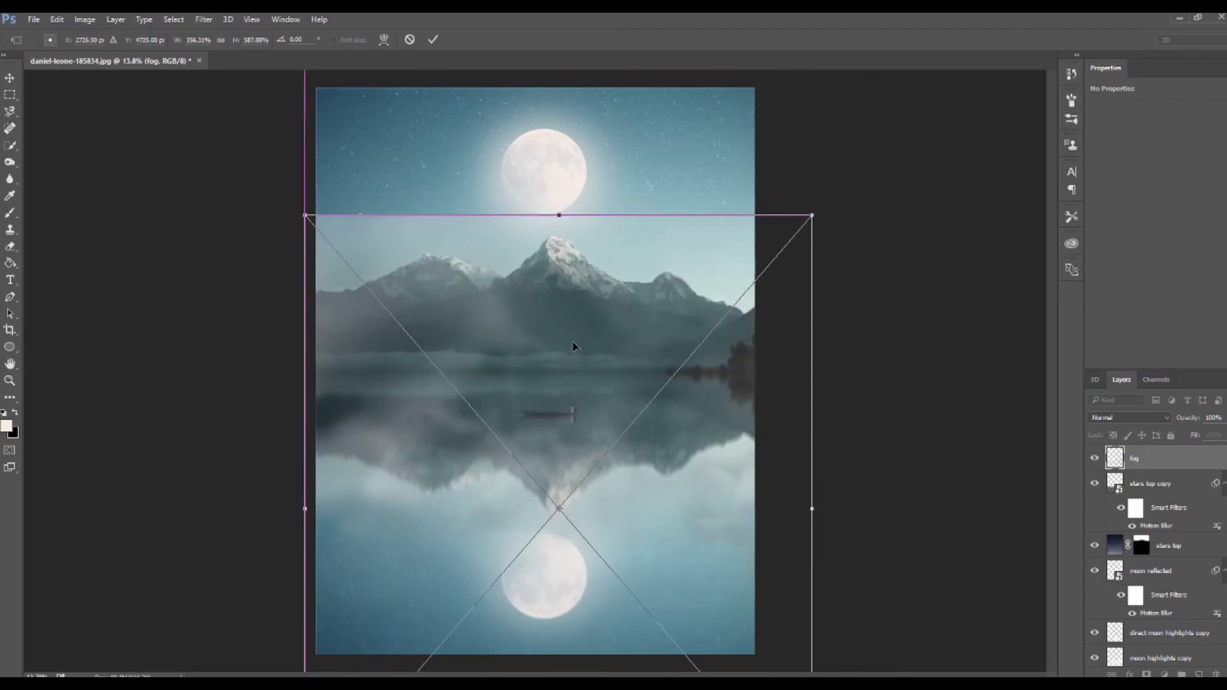
pyautogui.press('Return')
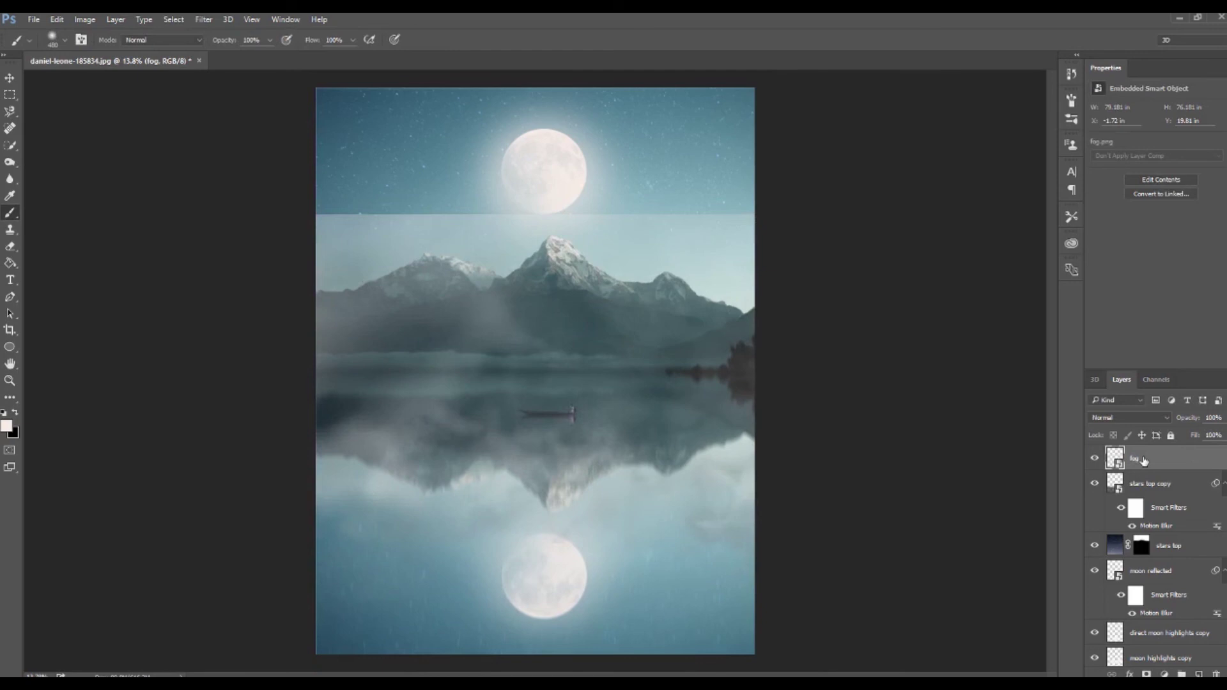
# - Rasterize the fog layer and add a layer mask to it
pyautogui.rightClick(1143, 459)
pyautogui.click(1001, 301)
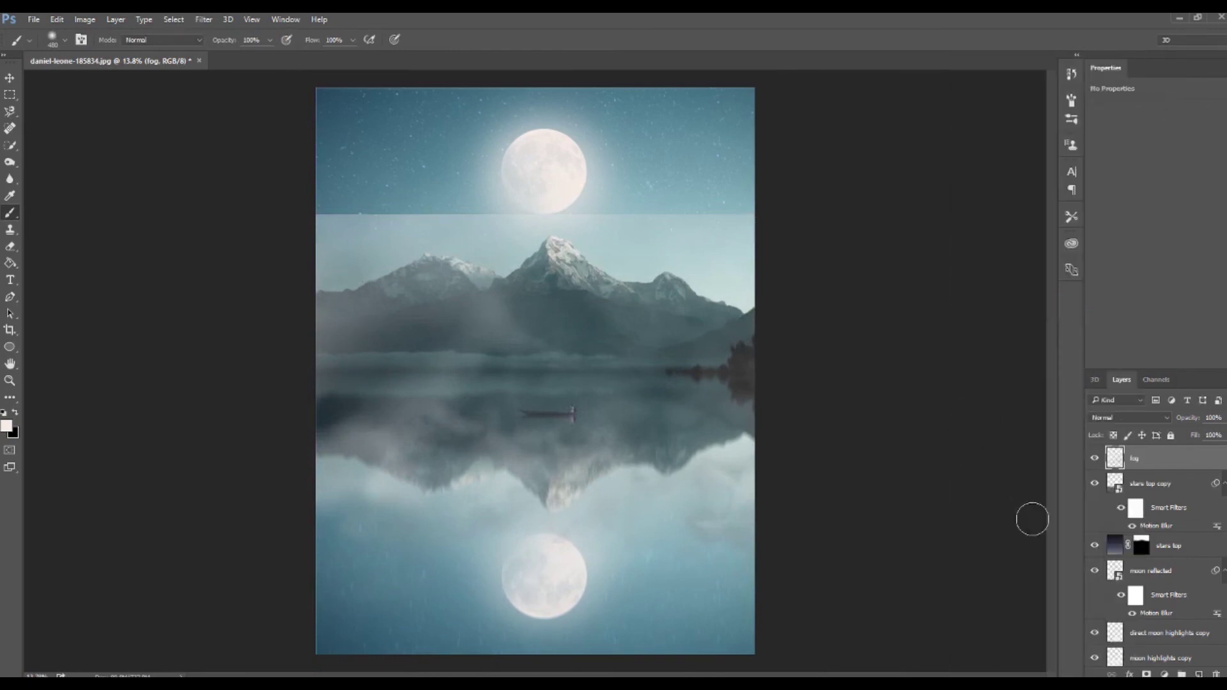
pyautogui.click(1146, 675)
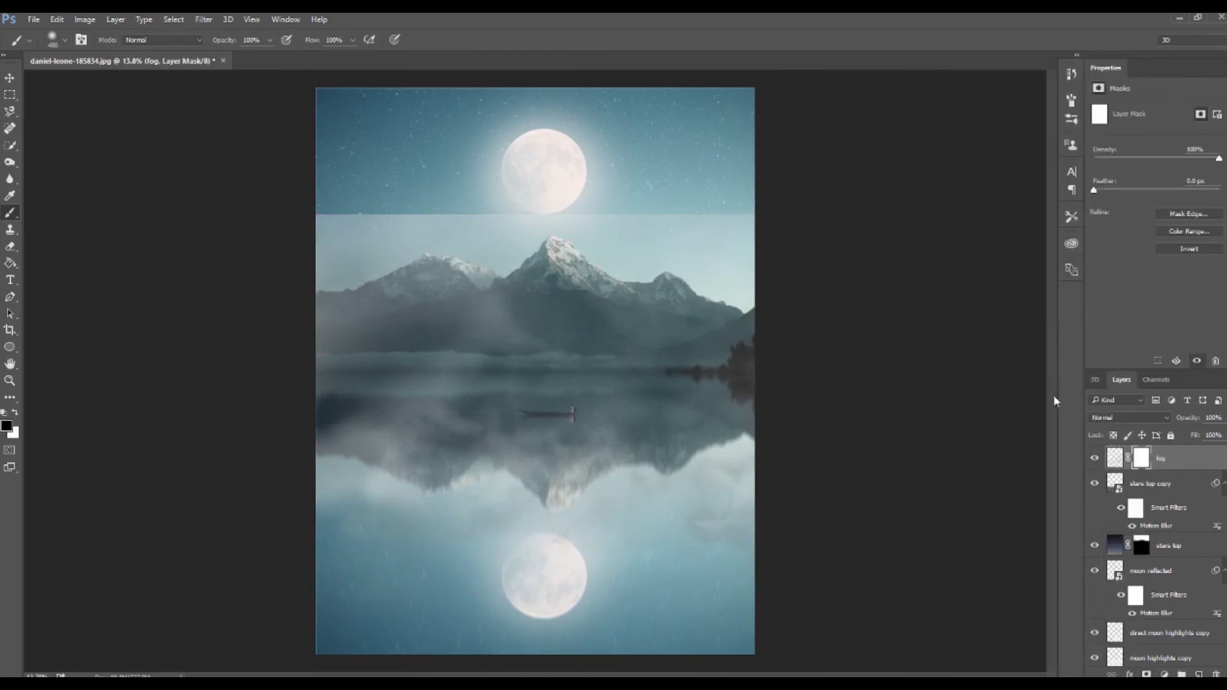
# - Set the fog layer to Screen and mask out its hard upper edge over the sky and mountains with a large soft black brush
pyautogui.click(1105, 419)
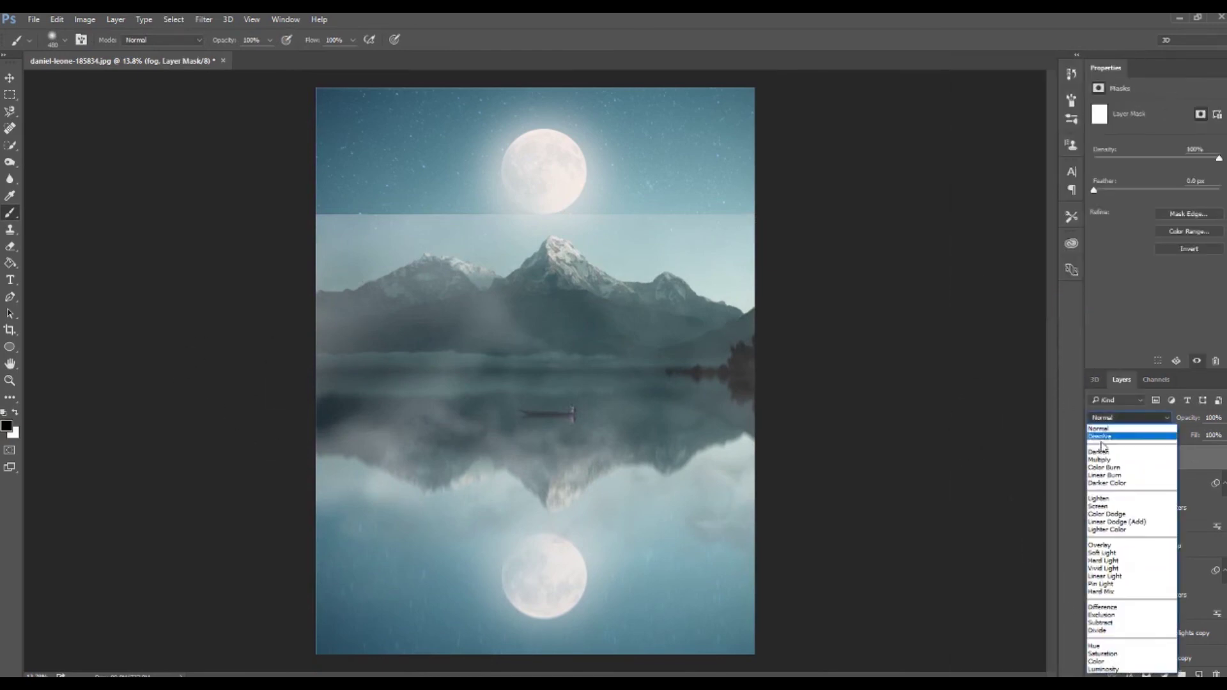
pyautogui.click(1112, 512)
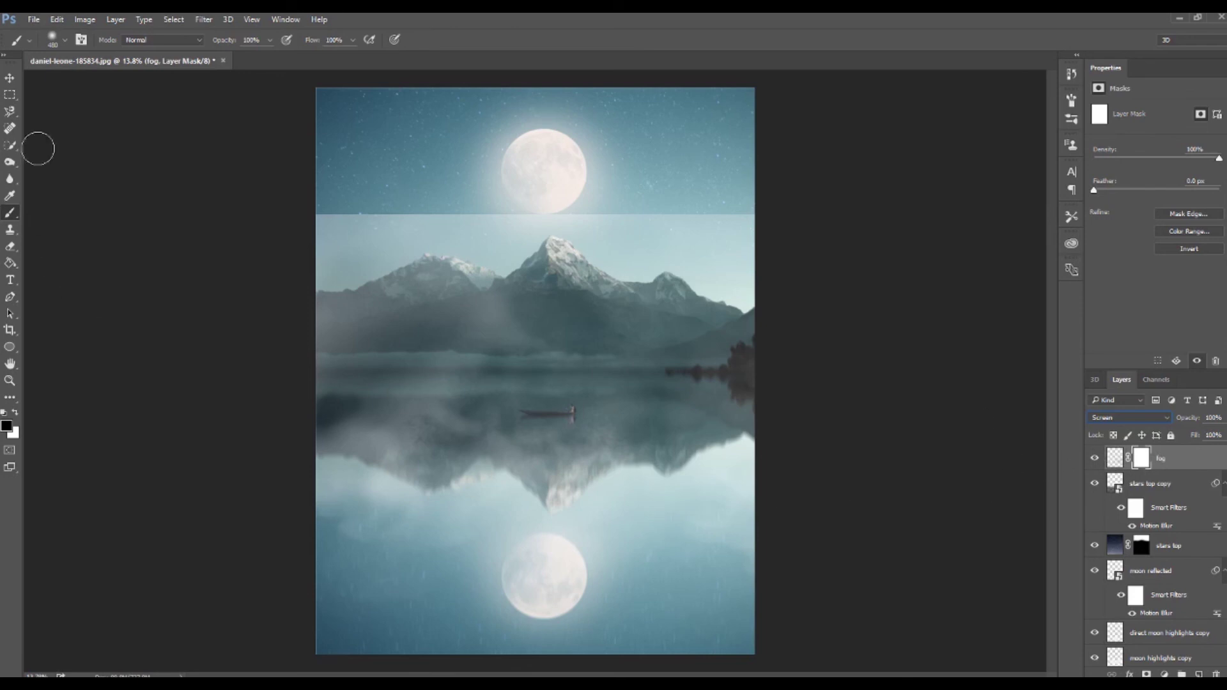
pyautogui.click(64, 40)
pyautogui.click(87, 131)
pyautogui.moveTo(402, 296)
pyautogui.mouseDown()
pyautogui.moveTo(301, 315)
pyautogui.moveTo(735, 242)
pyautogui.moveTo(498, 241)
pyautogui.moveTo(345, 186)
pyautogui.mouseUp()
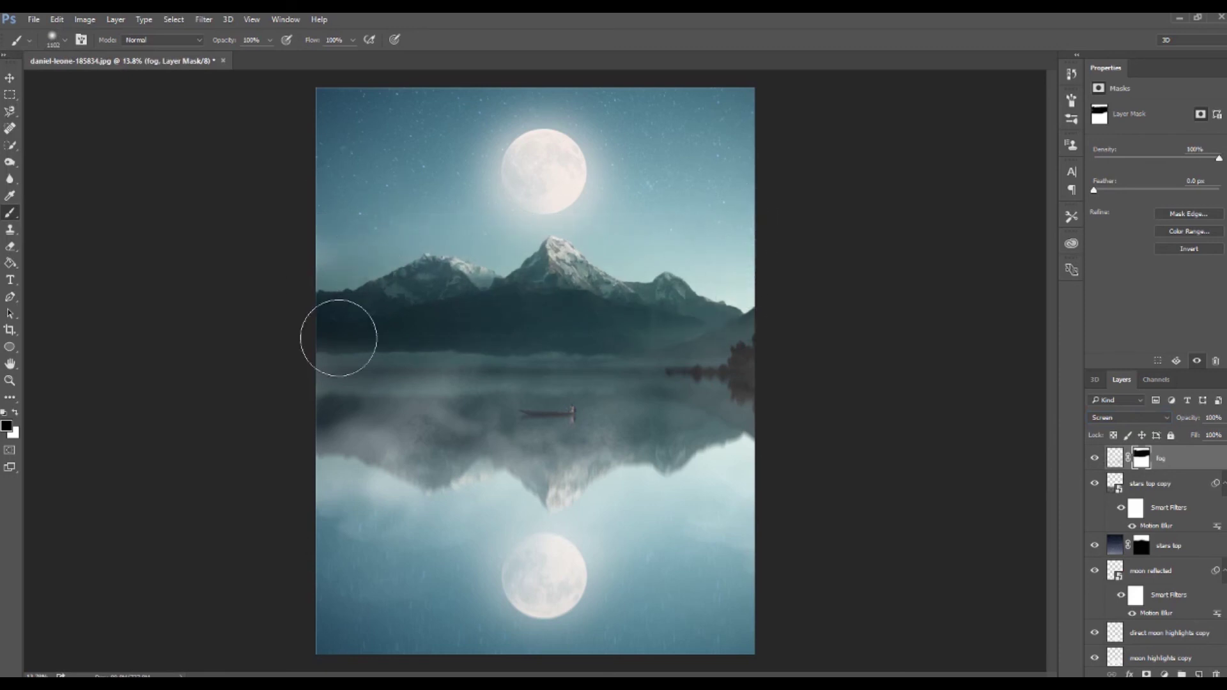
# - Lower the opacity of the fog layer to soften it around the boat, and compare the image with the fog hidden and shown
pyautogui.press('z')
pyautogui.moveTo(531, 416); pyautogui.dragTo(632, 422)
pyautogui.moveTo(532, 417); pyautogui.dragTo(645, 434)
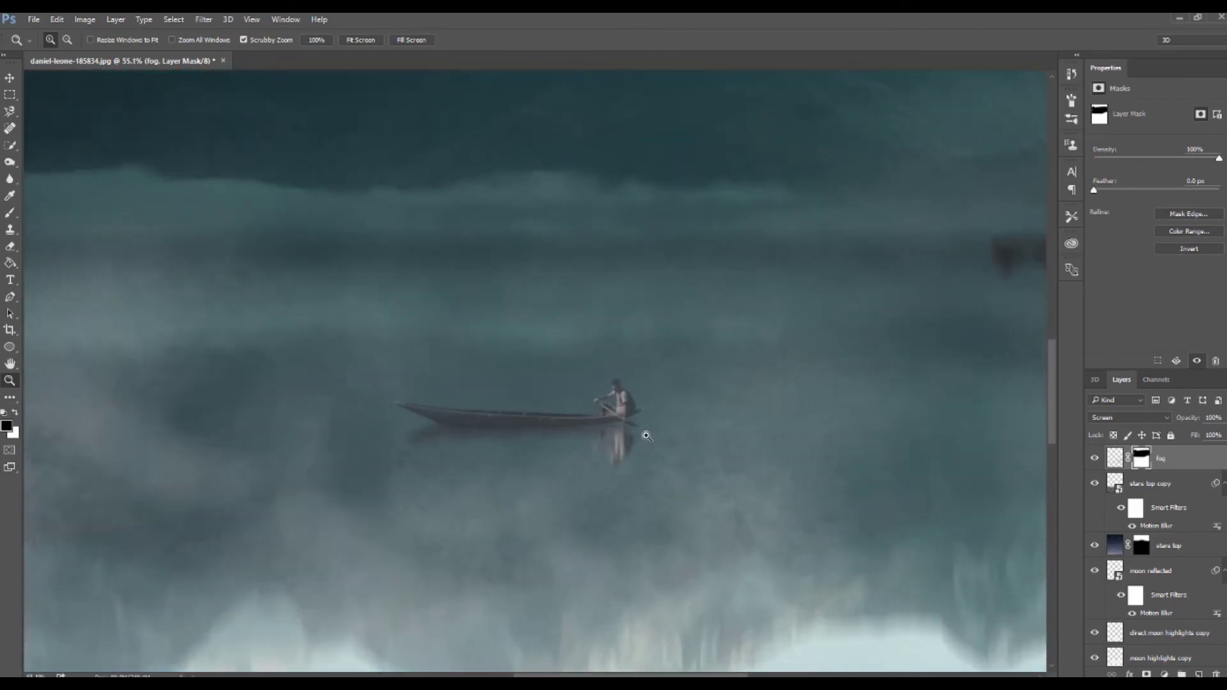
pyautogui.hotkey('ctrl', '0')
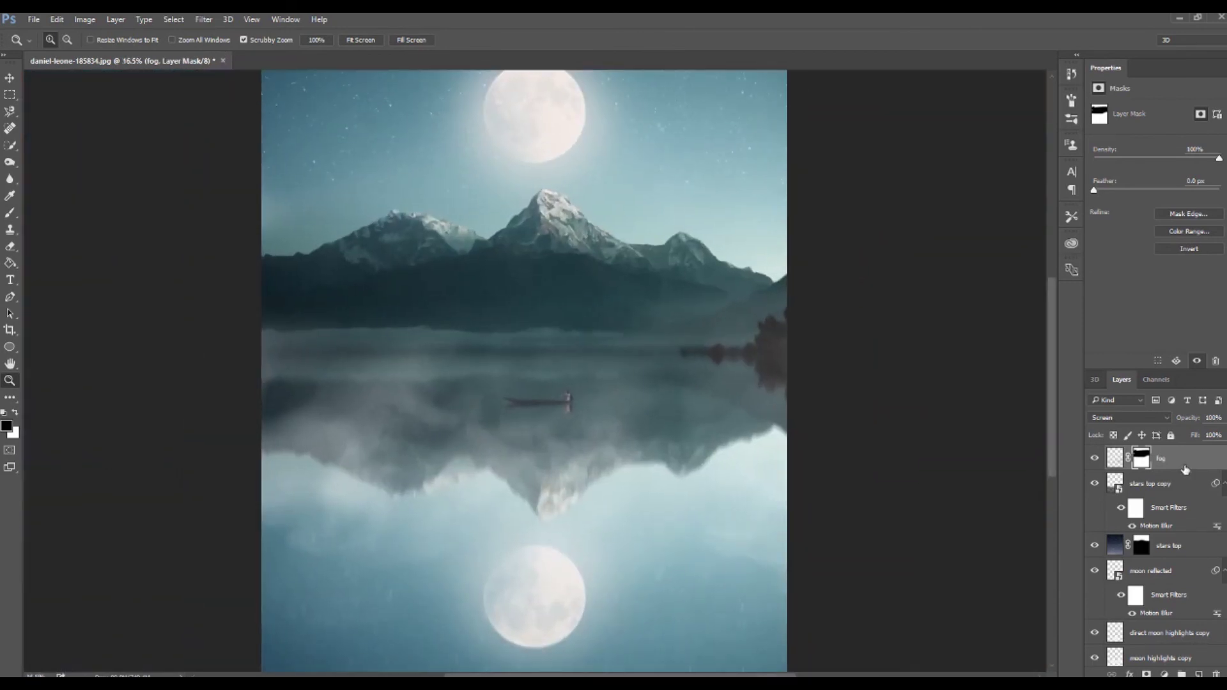
pyautogui.click(1204, 440)
pyautogui.moveTo(1221, 438); pyautogui.dragTo(1208, 436)
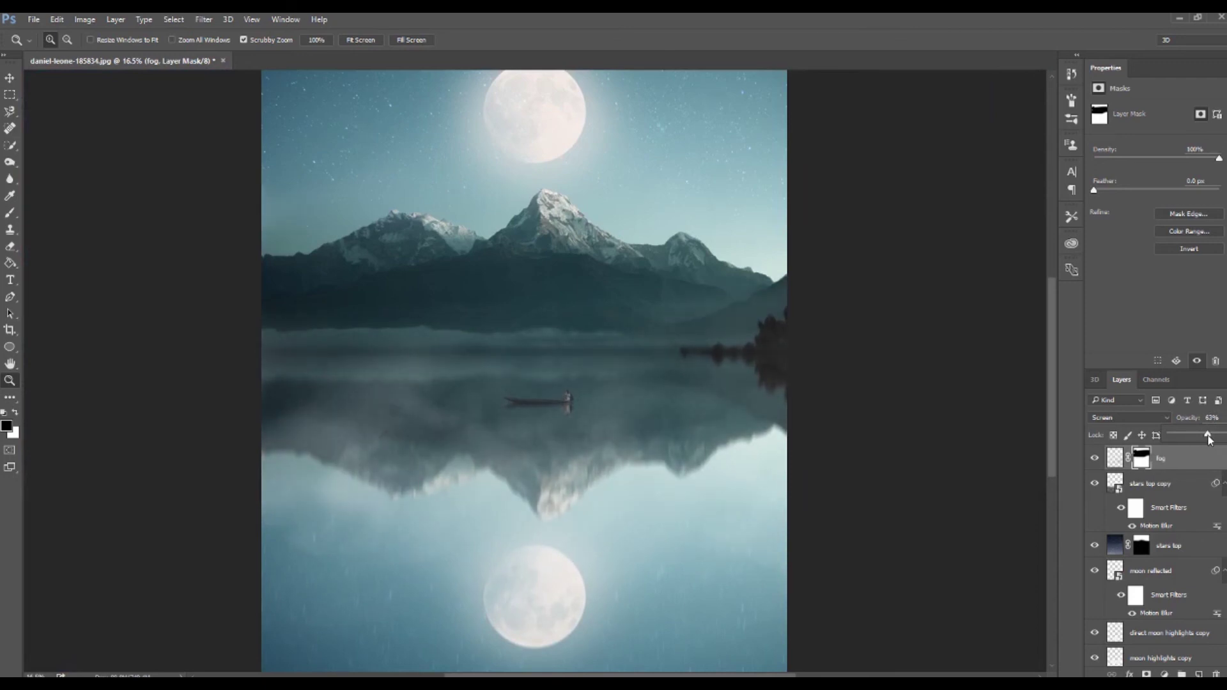
pyautogui.moveTo(1209, 438); pyautogui.dragTo(1208, 439)
pyautogui.click(359, 41)
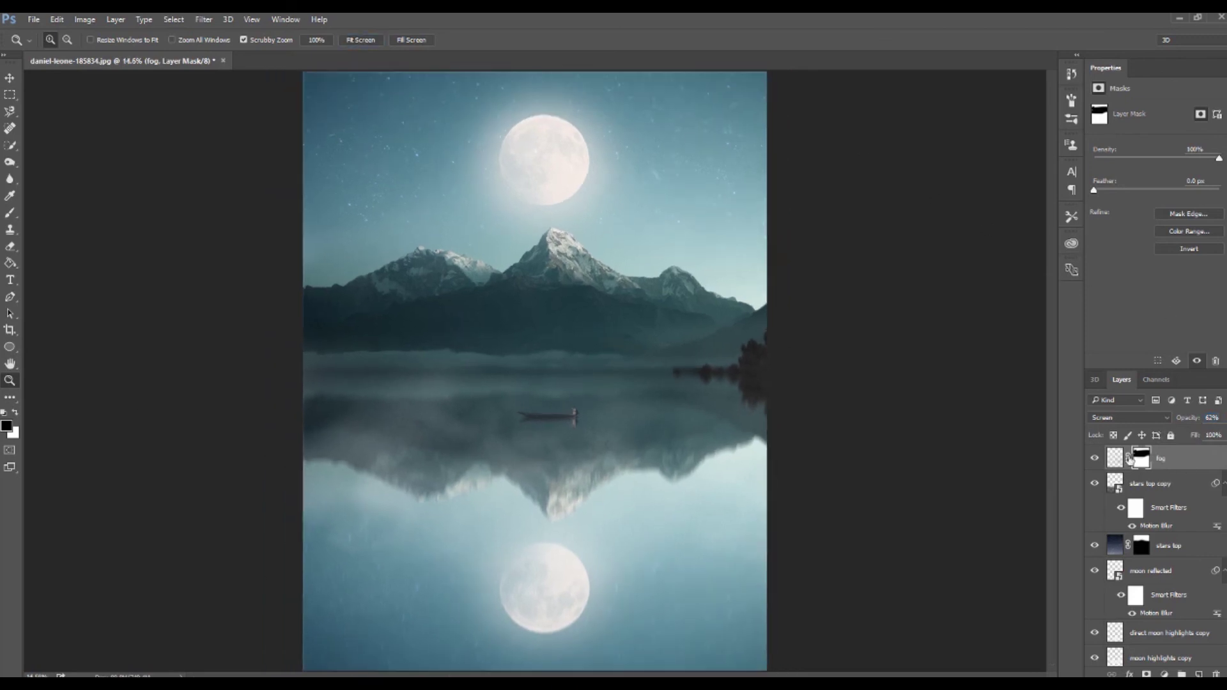
pyautogui.click(1095, 459)
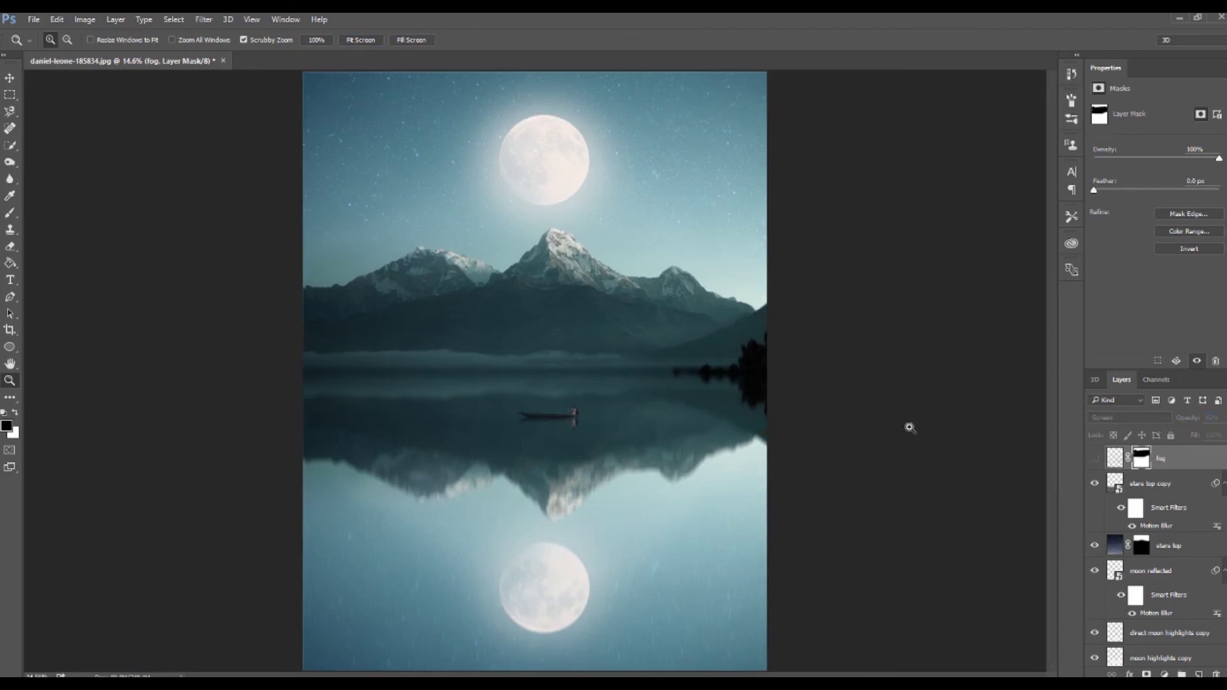
pyautogui.click(1096, 459)
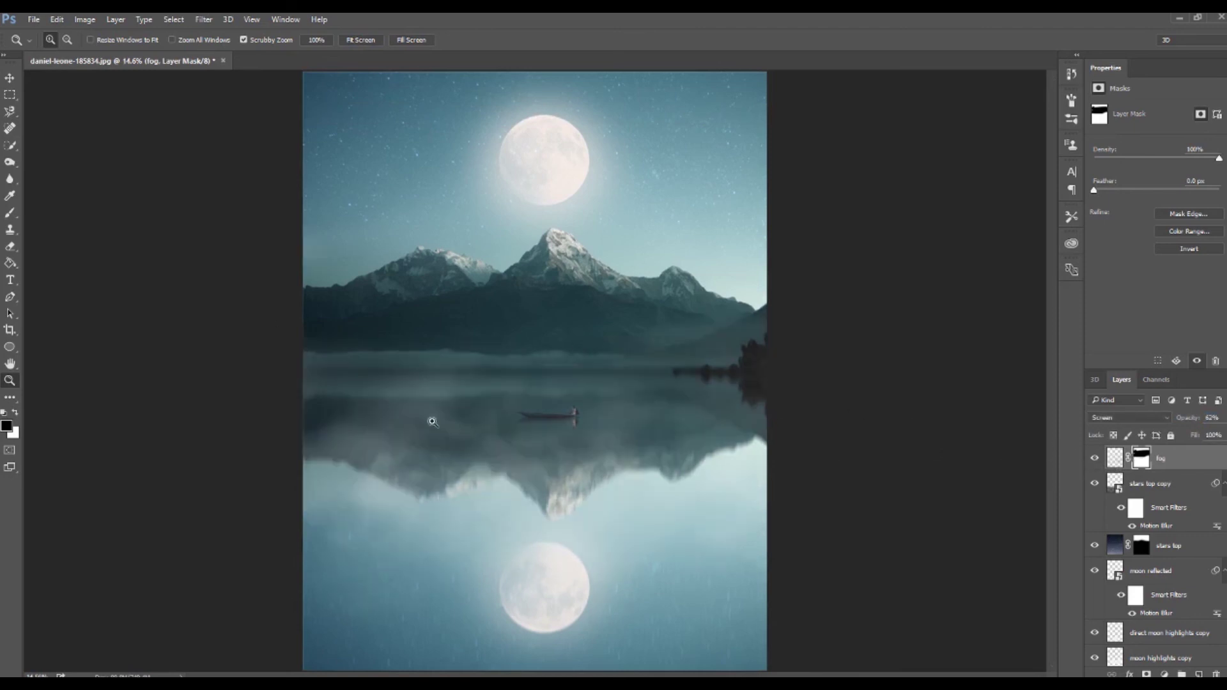